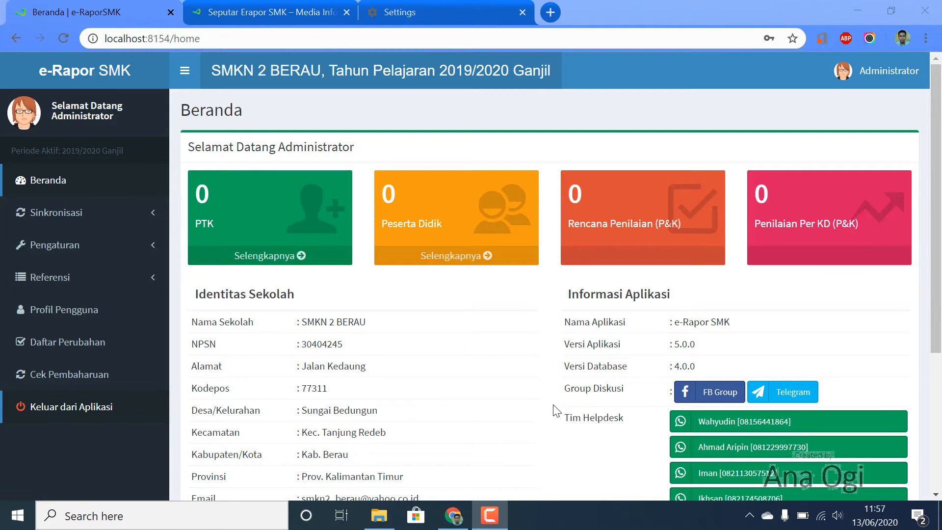
{"action": "left_click", "coordinate": [703, 349]}
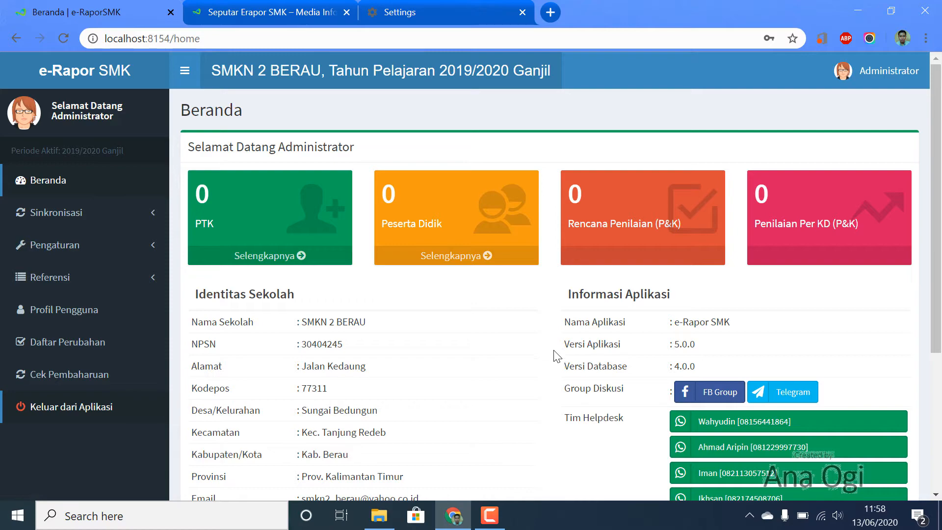
{"action": "scroll", "coordinate": [447, 322], "scroll_direction": "down", "scroll_amount": 3}
{"action": "scroll", "coordinate": [447, 321], "scroll_direction": "up", "scroll_amount": 3}
{"action": "scroll", "coordinate": [448, 324], "scroll_direction": "down", "scroll_amount": 5}
{"action": "scroll", "coordinate": [449, 327], "scroll_direction": "up", "scroll_amount": 5}
Step: Open the PDF guide "Cara Update e-RaporSMK ke Versi 5.1.0" from the Downloads eRaporSMK folder, enlarge it and read the update instructions
{"action": "left_click", "coordinate": [382, 521]}
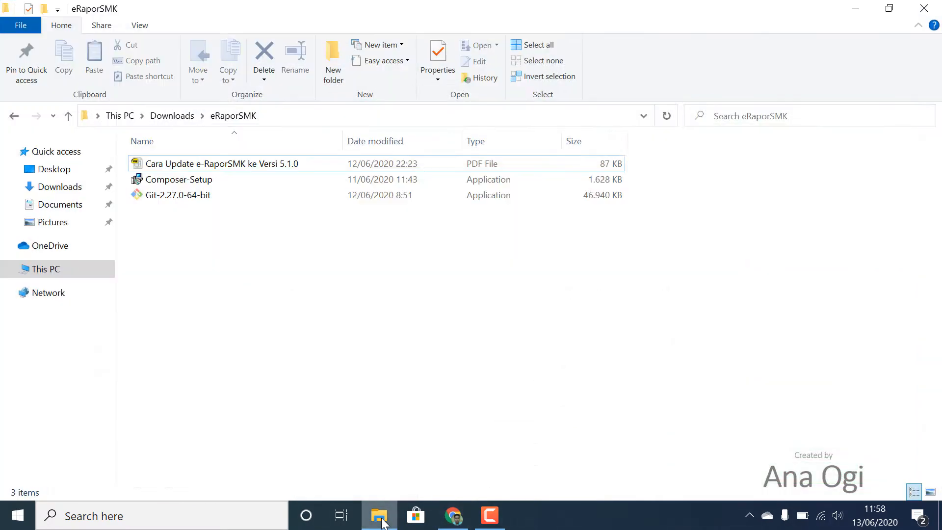
{"action": "left_click", "coordinate": [200, 168]}
{"action": "left_click", "coordinate": [227, 278]}
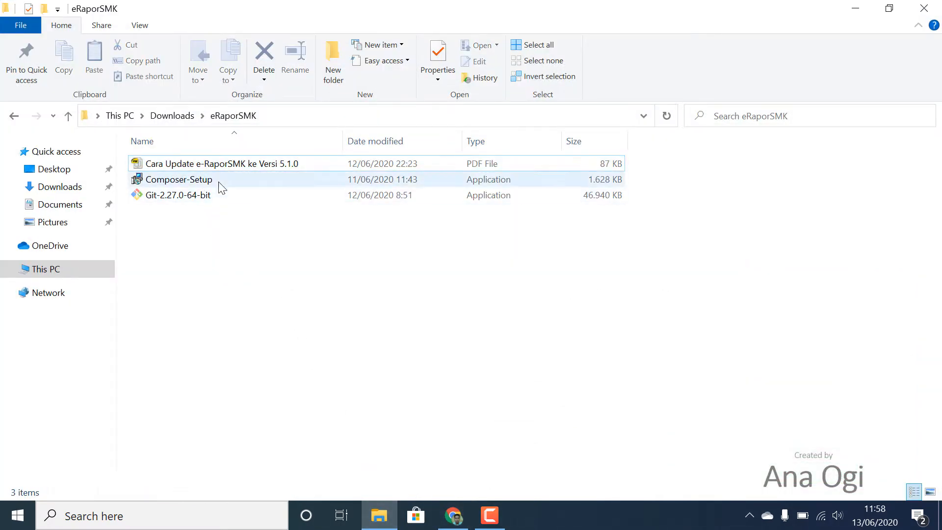
{"action": "mouse_move", "coordinate": [218, 174]}
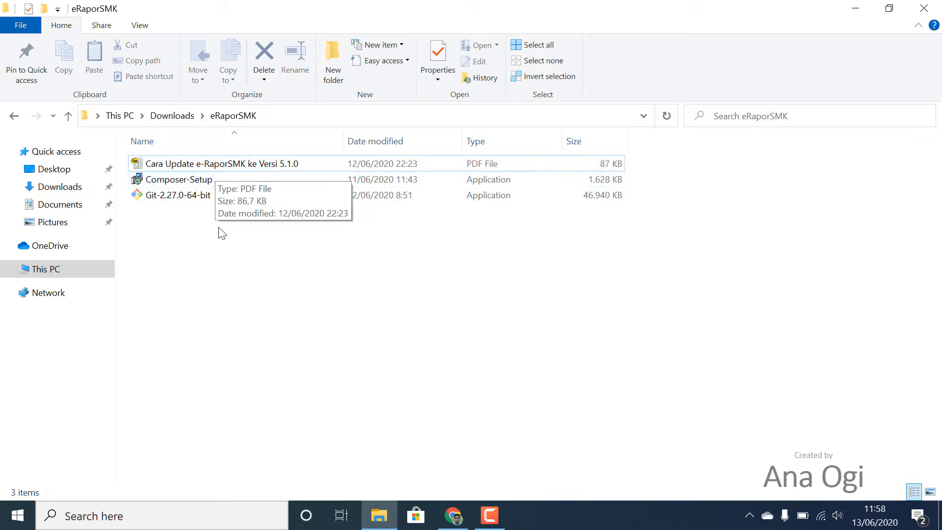
{"action": "left_click", "coordinate": [225, 169]}
{"action": "double_click", "coordinate": [225, 169]}
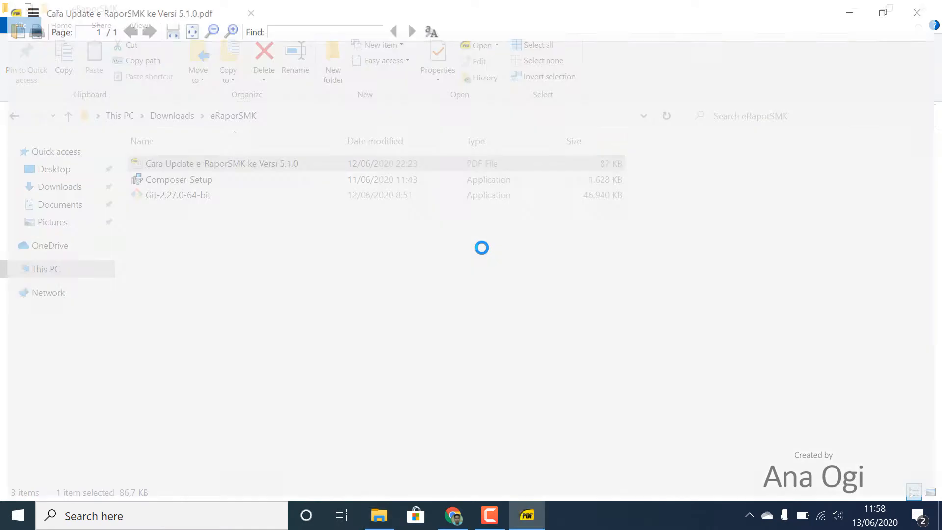
{"action": "left_click", "coordinate": [224, 28]}
{"action": "left_click", "coordinate": [224, 28]}
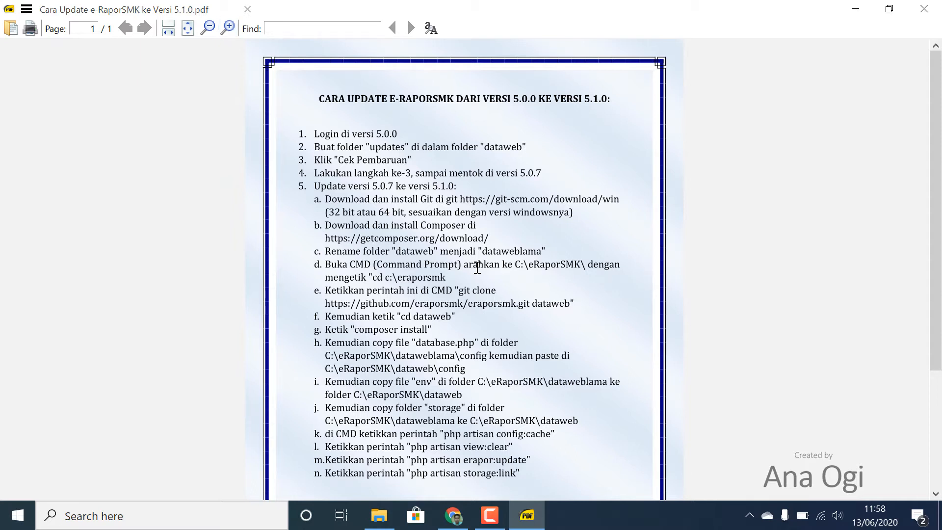
{"action": "scroll", "coordinate": [478, 268], "scroll_direction": "down", "scroll_amount": 3}
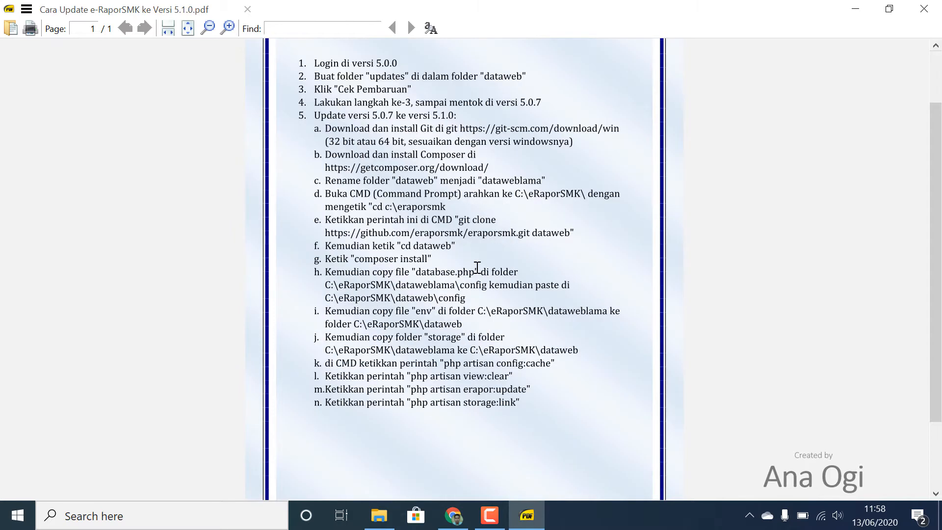
{"action": "scroll", "coordinate": [478, 267], "scroll_direction": "up", "scroll_amount": 3}
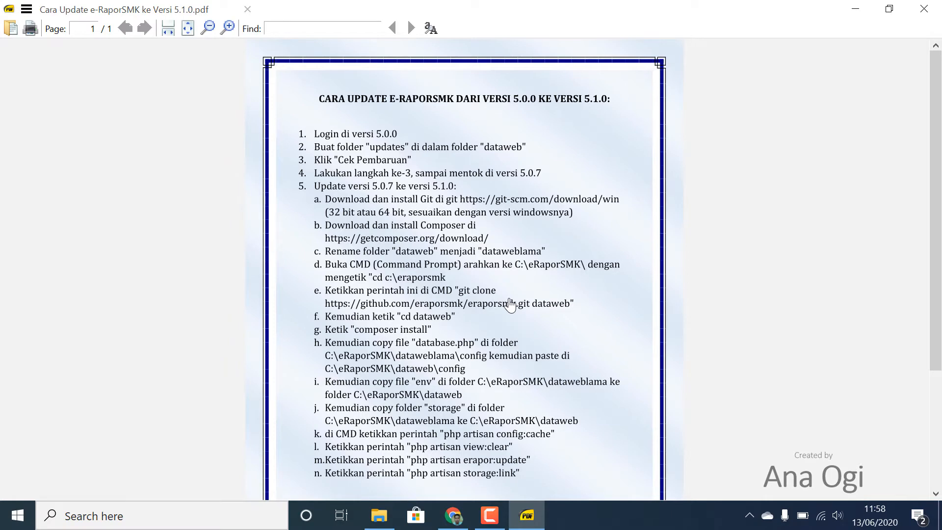
{"action": "scroll", "coordinate": [511, 305], "scroll_direction": "down", "scroll_amount": 1}
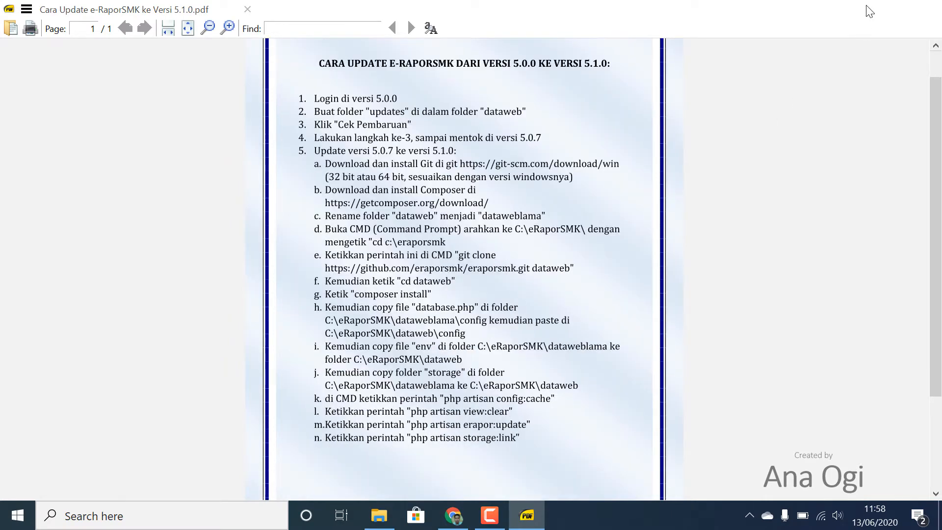
{"action": "left_click", "coordinate": [855, 8]}
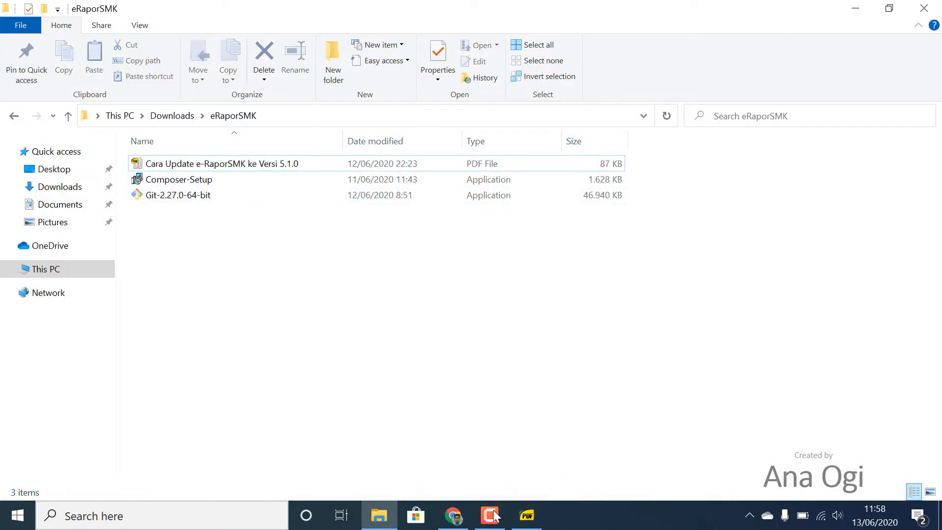
Step: Switch to File Explorer and open the dataweb folder inside C:\eRaporSMK
{"action": "left_click", "coordinate": [453, 515]}
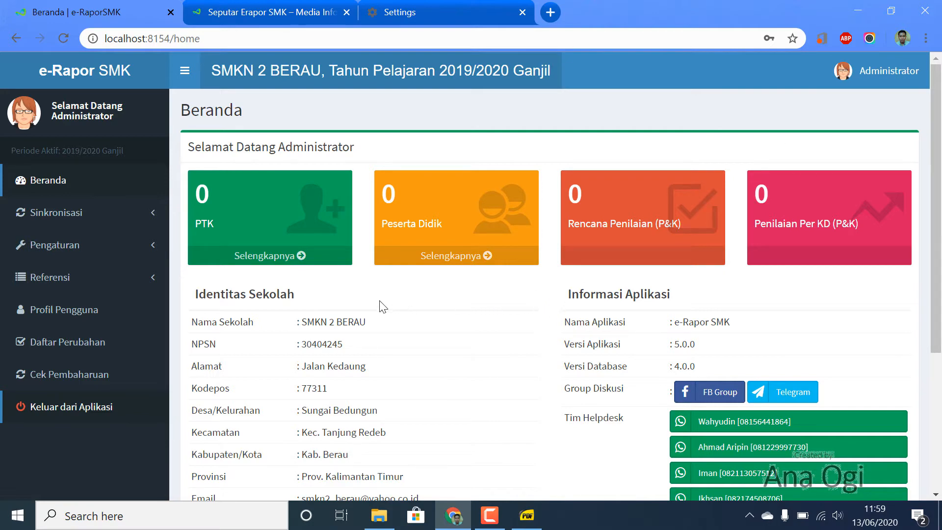
{"action": "left_click", "coordinate": [378, 517]}
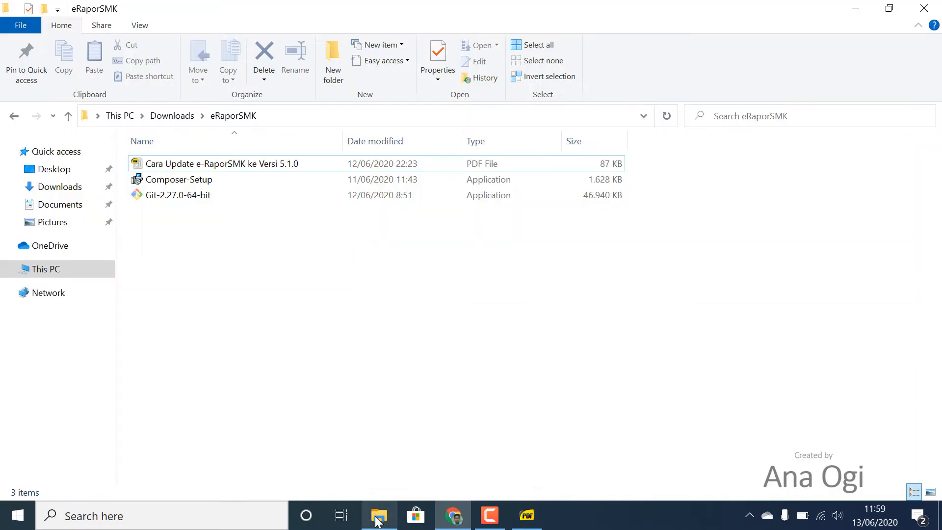
{"action": "left_click", "coordinate": [46, 269]}
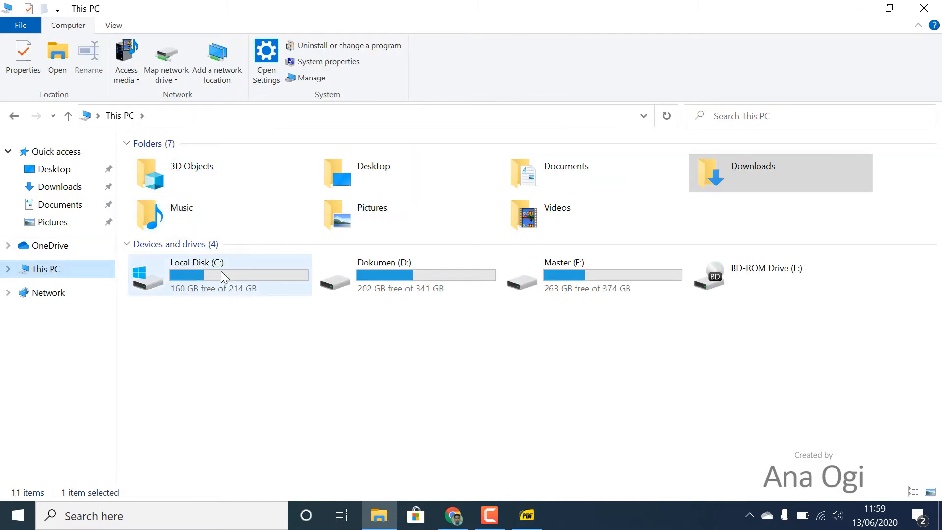
{"action": "double_click", "coordinate": [221, 271]}
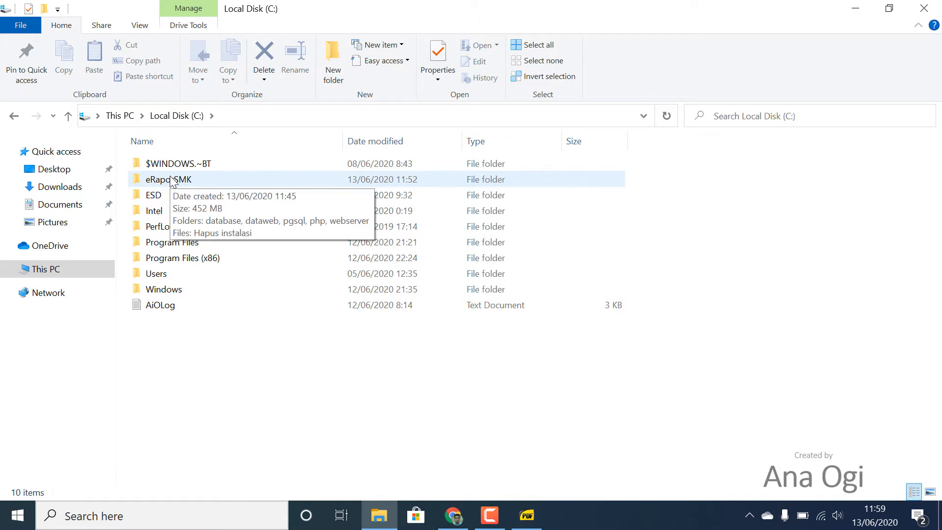
{"action": "double_click", "coordinate": [172, 181]}
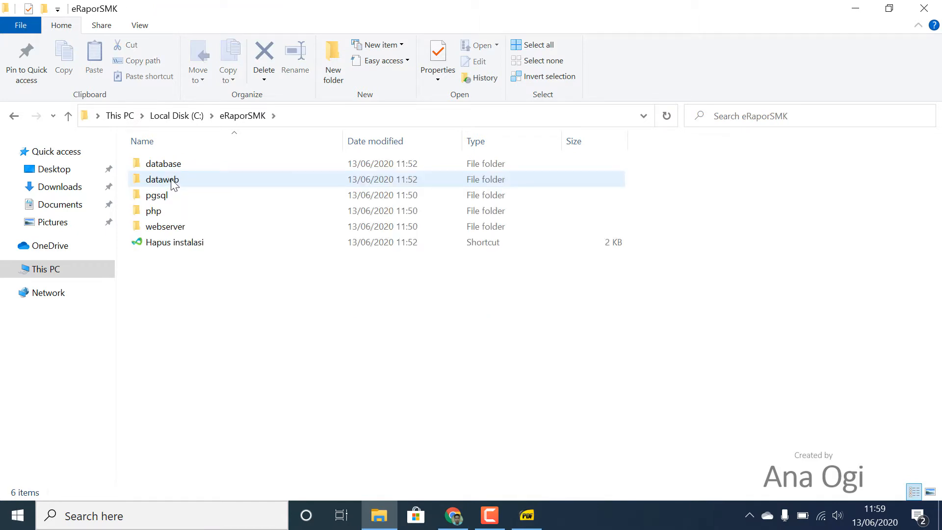
{"action": "double_click", "coordinate": [175, 181]}
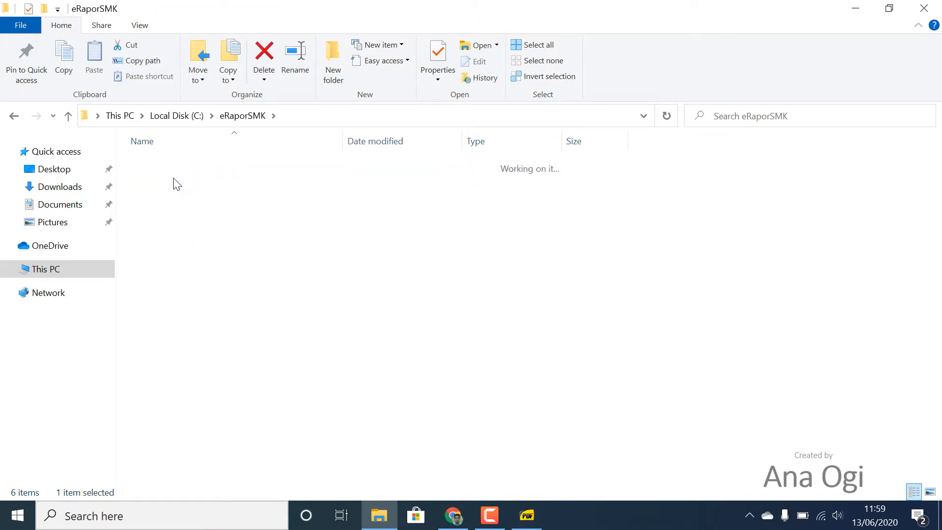
Step: Create a new folder named "updates" inside the dataweb folder
{"action": "right_click", "coordinate": [746, 243]}
{"action": "mouse_move", "coordinate": [797, 411]}
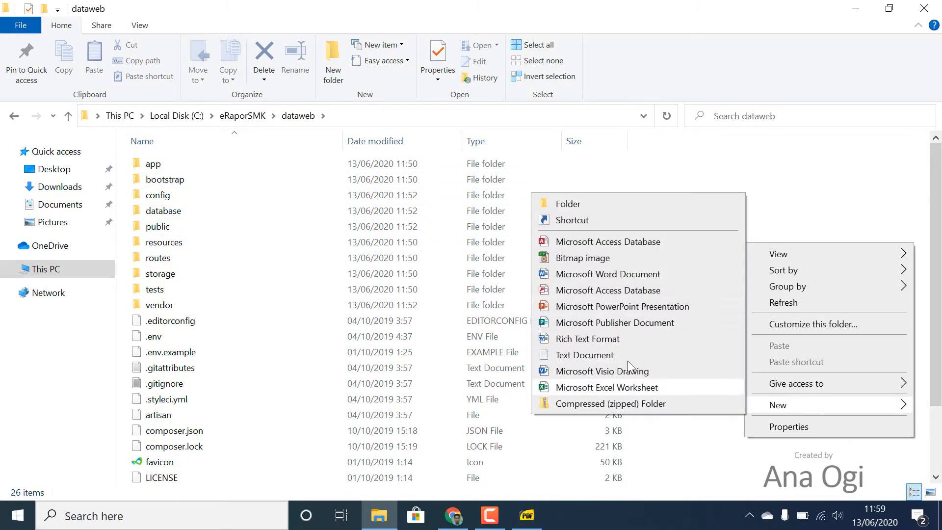
{"action": "left_click", "coordinate": [622, 204]}
{"action": "type", "text": "updates"}
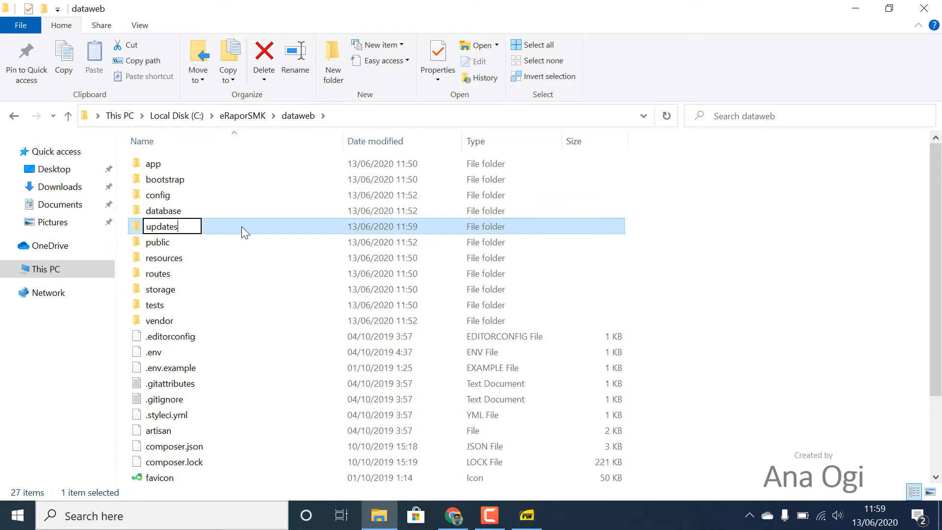
{"action": "key", "text": "Return"}
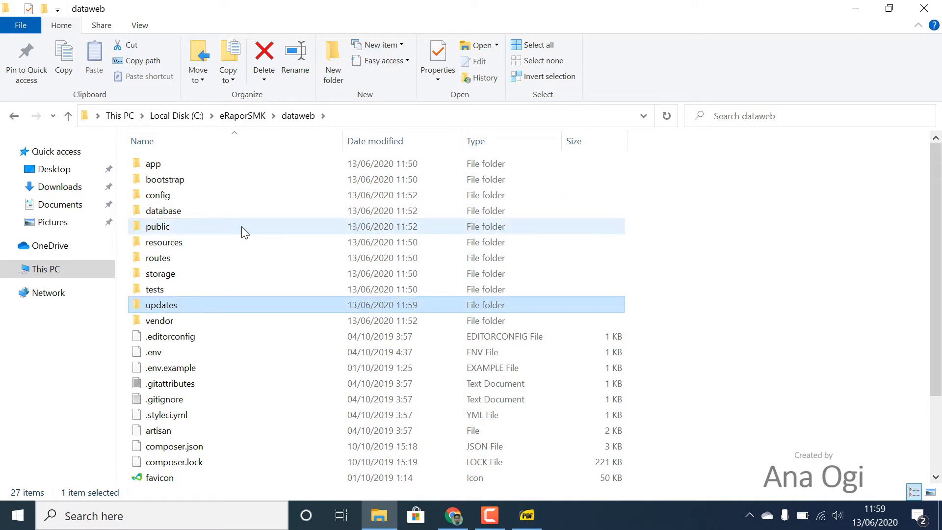
{"action": "left_click", "coordinate": [746, 333]}
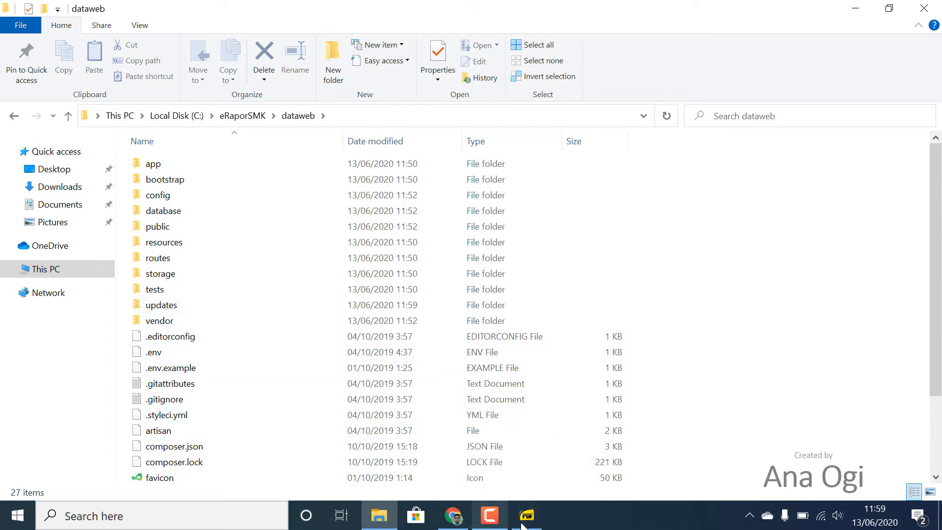
Step: Consult instruction 3 in the PDF guide, then switch to Chrome and open e-Rapor's Cek Pembaharuan page
{"action": "key", "text": "alt+Tab"}
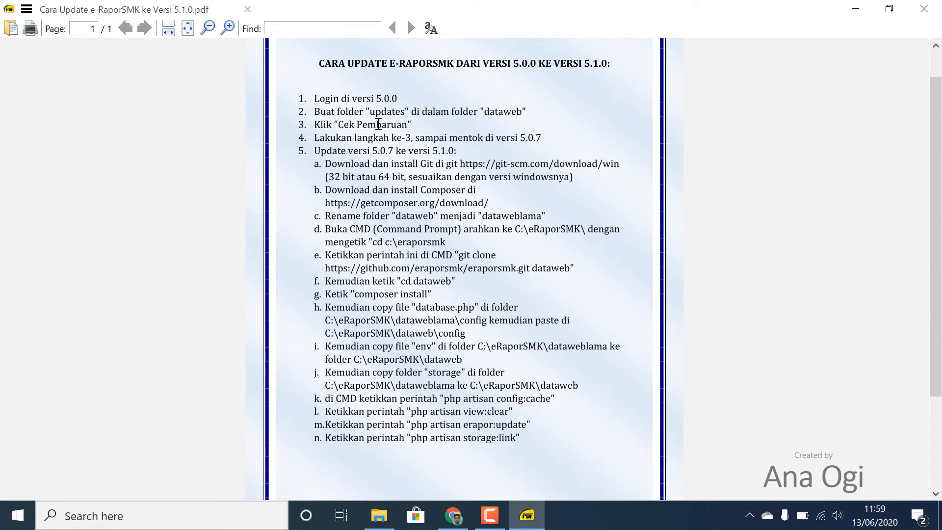
{"action": "left_click", "coordinate": [228, 27]}
{"action": "left_click", "coordinate": [228, 27]}
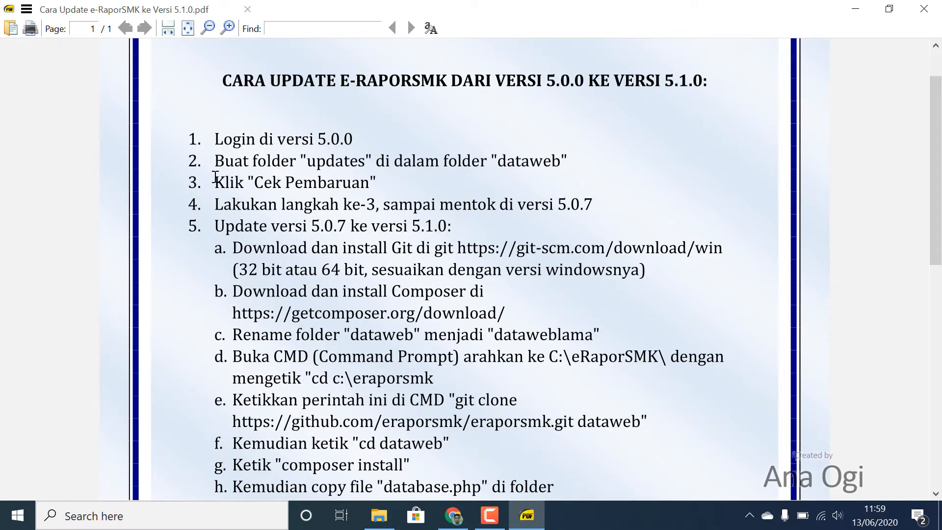
{"action": "left_click_drag", "start_coordinate": [218, 182], "coordinate": [400, 180]}
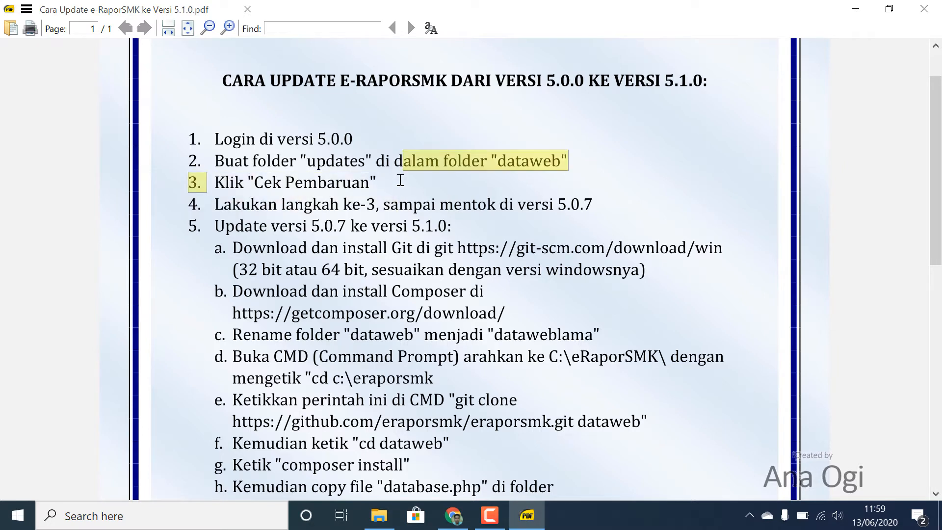
{"action": "left_click", "coordinate": [453, 515]}
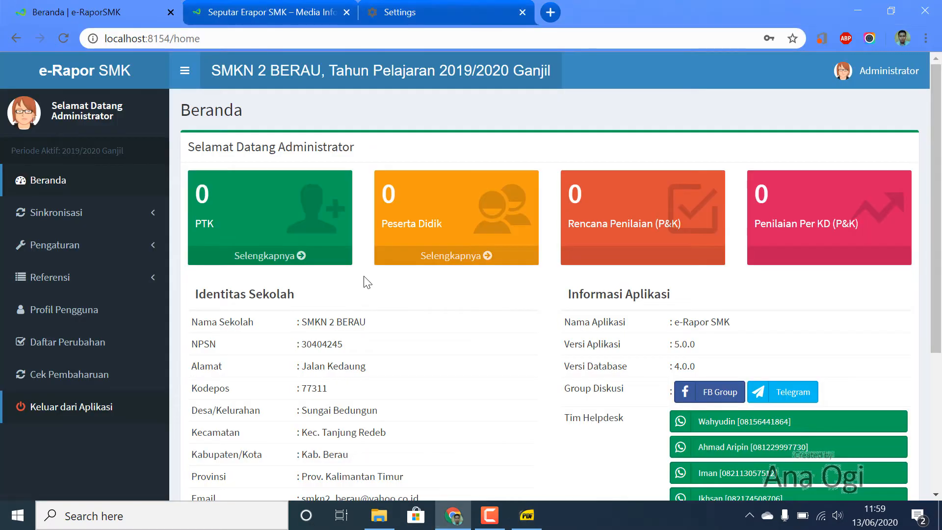
{"action": "left_click", "coordinate": [67, 381]}
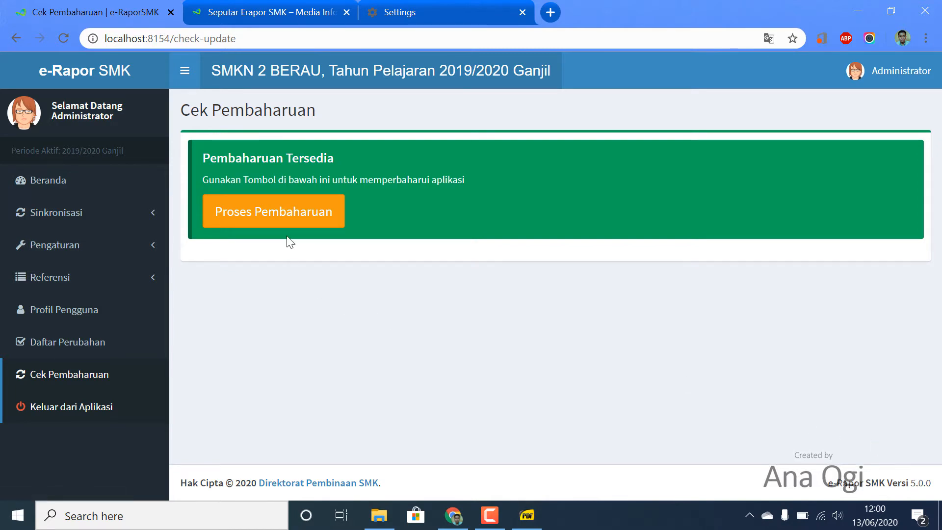
Step: Recheck the PDF guide, then run the available e-Rapor update twice in Chrome, reloading the application after each, to reach version 5.0.2
{"action": "left_click", "coordinate": [539, 519]}
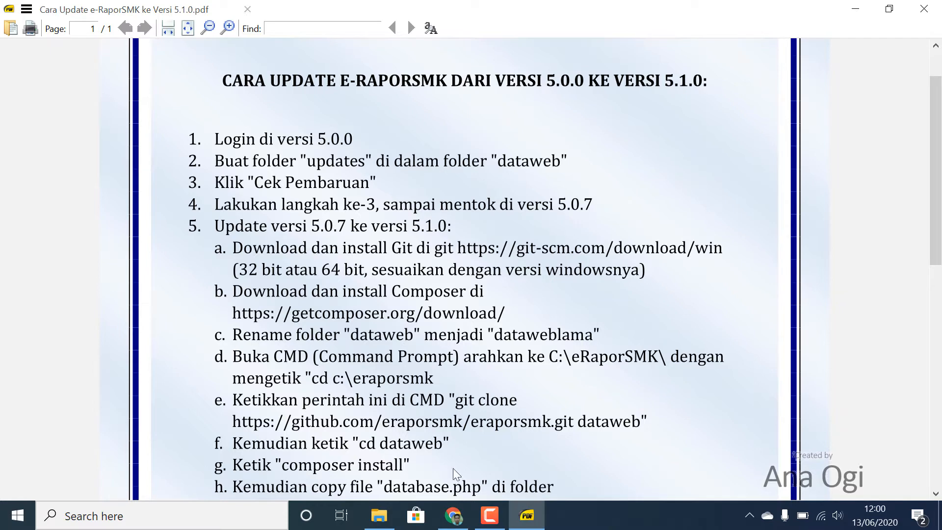
{"action": "left_click", "coordinate": [457, 515]}
{"action": "left_click", "coordinate": [289, 215]}
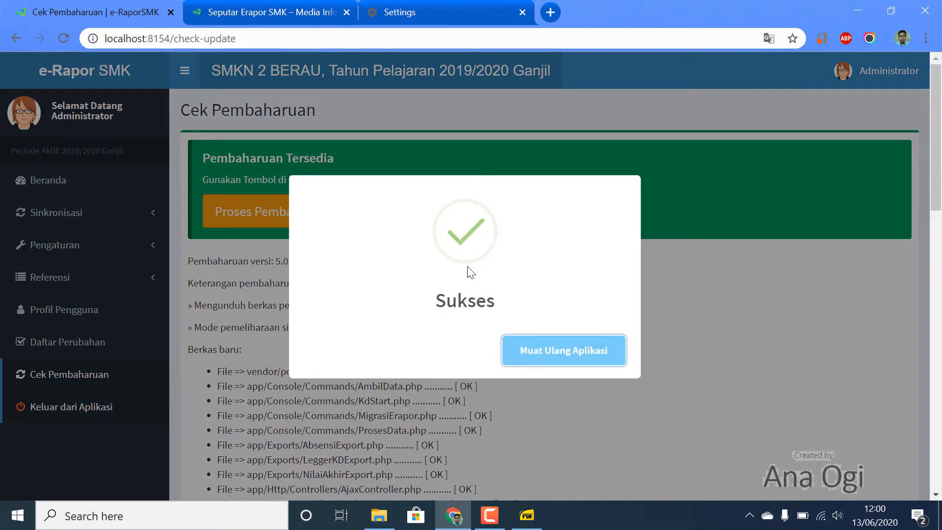
{"action": "left_click", "coordinate": [575, 352]}
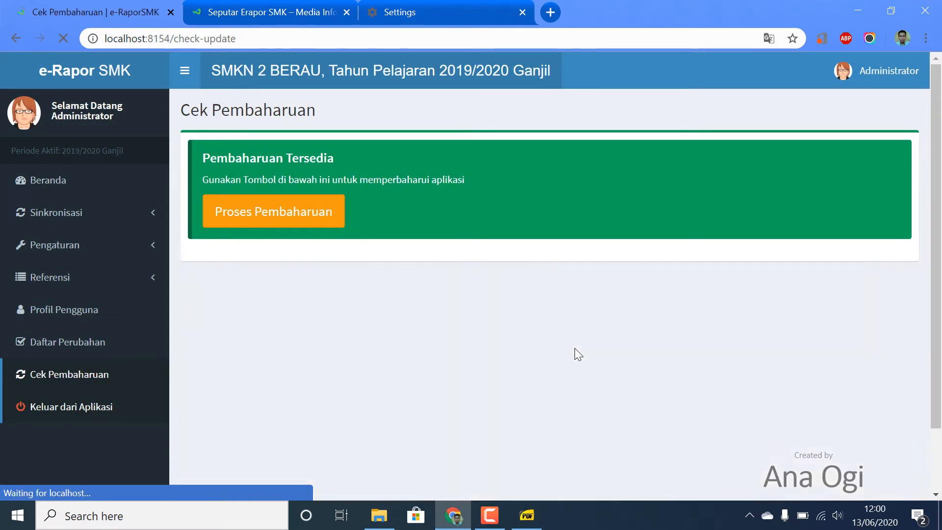
{"action": "left_click", "coordinate": [294, 217]}
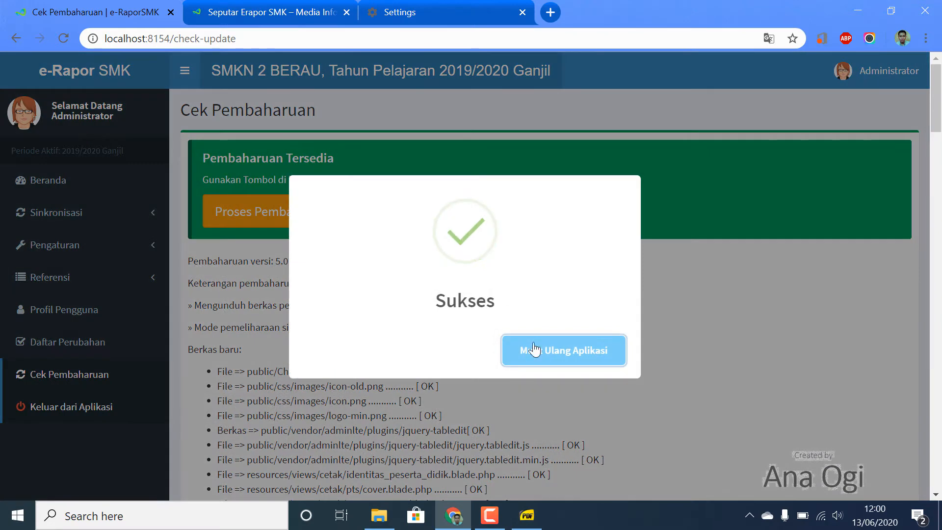
{"action": "left_click", "coordinate": [535, 350]}
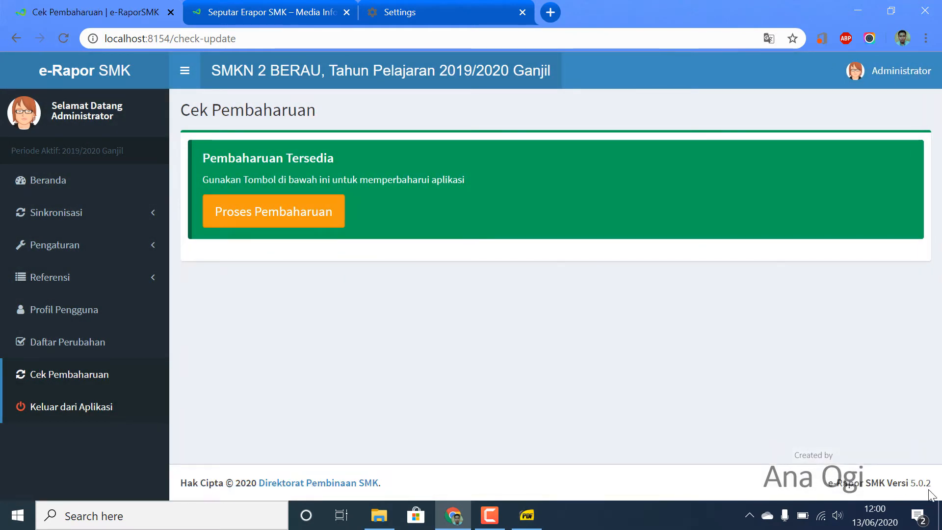
Step: Run the available e-Rapor update five more times, reloading the application after each, to reach version 5.0.7
{"action": "left_click", "coordinate": [292, 217]}
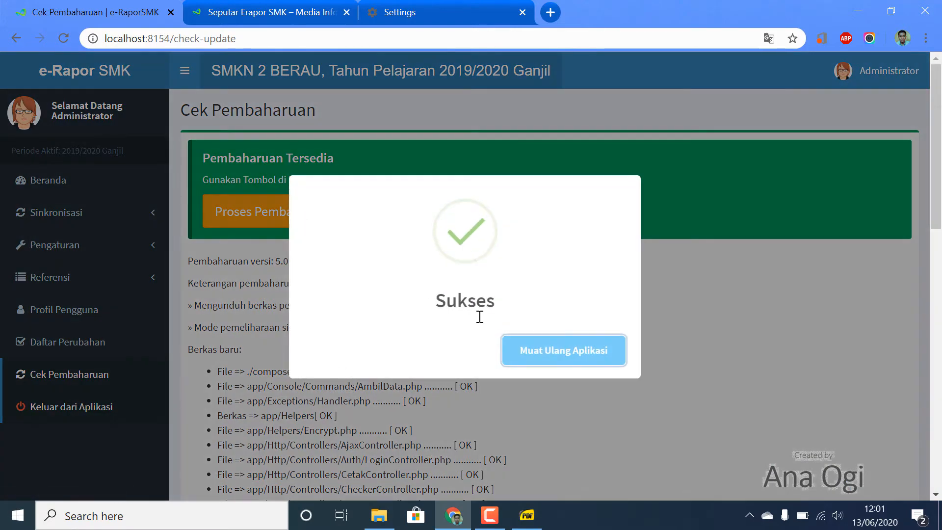
{"action": "left_click", "coordinate": [607, 363]}
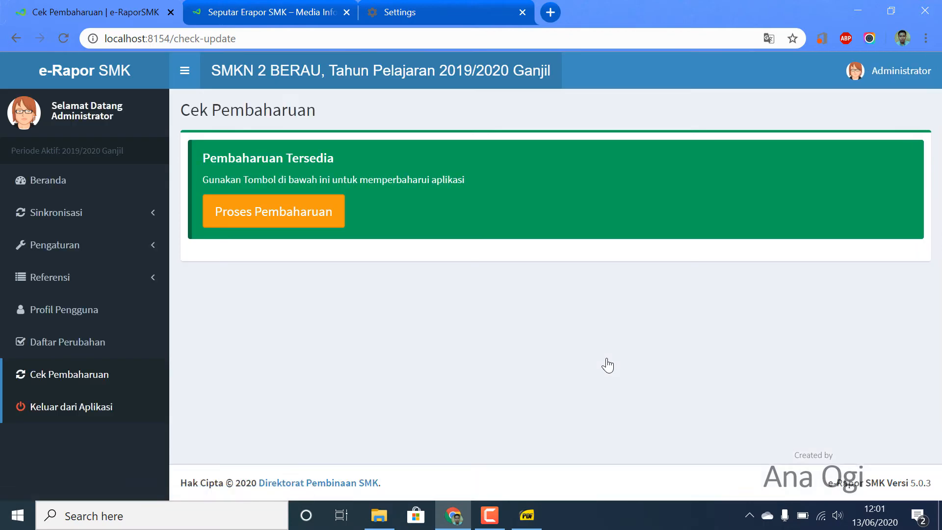
{"action": "left_click", "coordinate": [259, 213]}
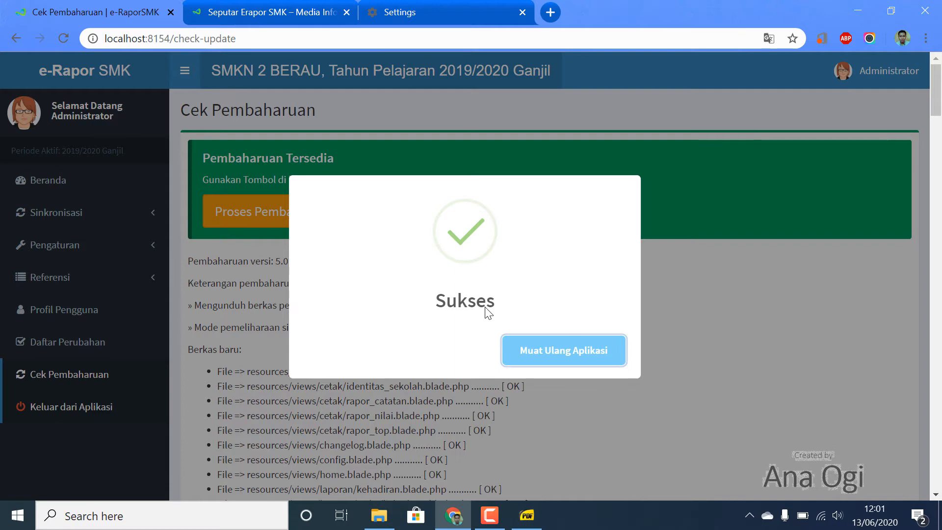
{"action": "left_click", "coordinate": [580, 339]}
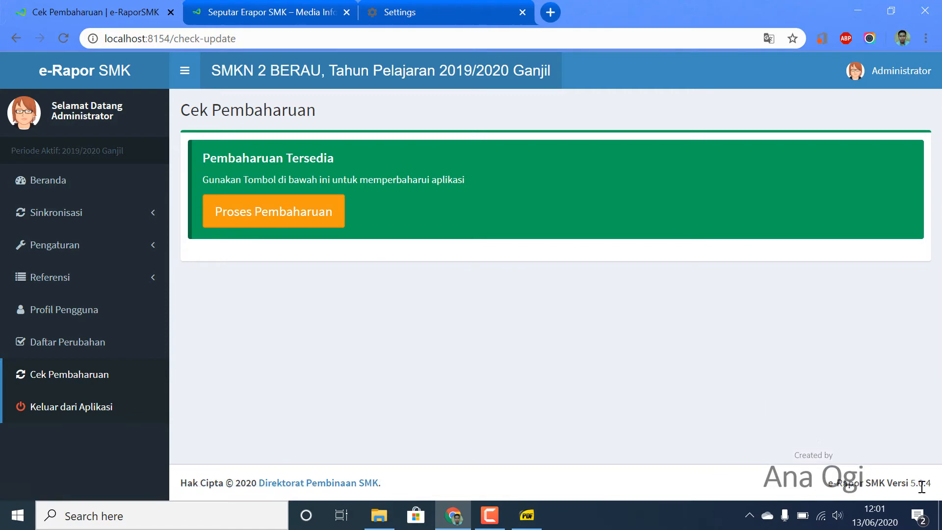
{"action": "left_click", "coordinate": [276, 214]}
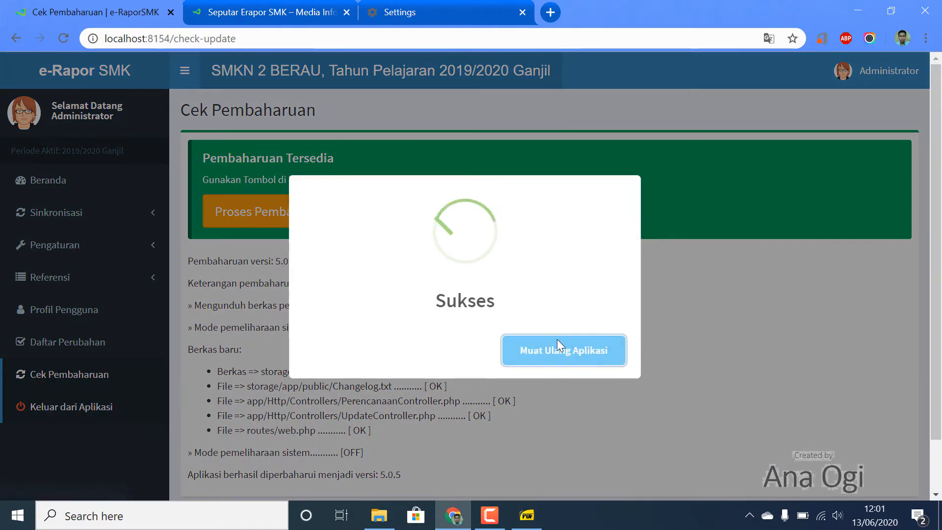
{"action": "left_click", "coordinate": [593, 357]}
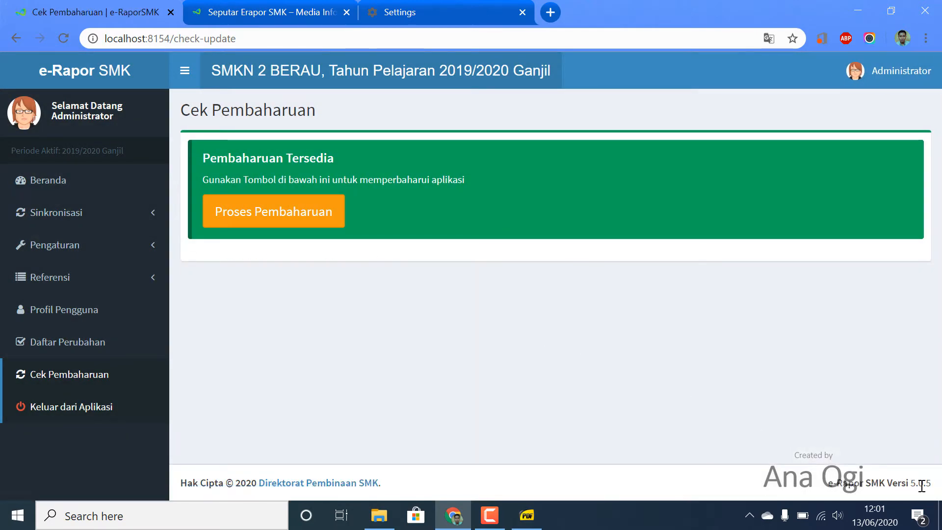
{"action": "left_click", "coordinate": [269, 215]}
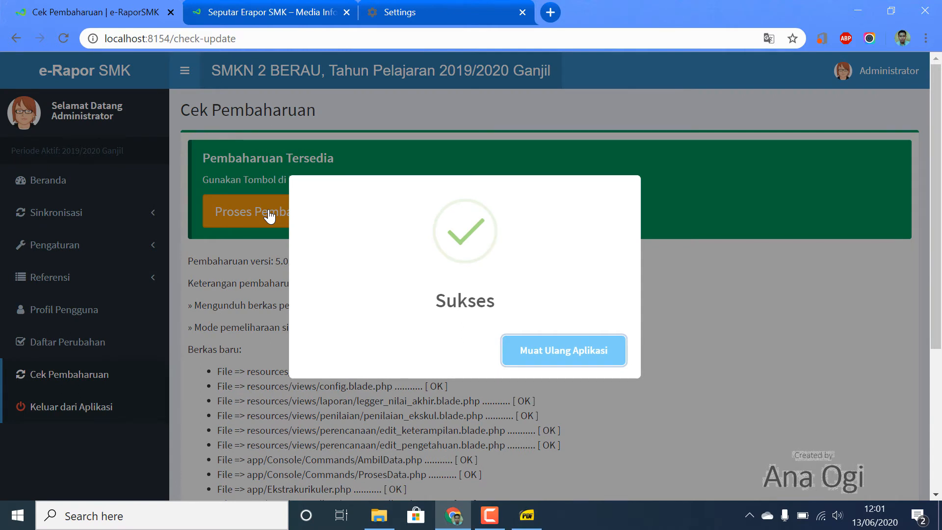
{"action": "left_click", "coordinate": [560, 353]}
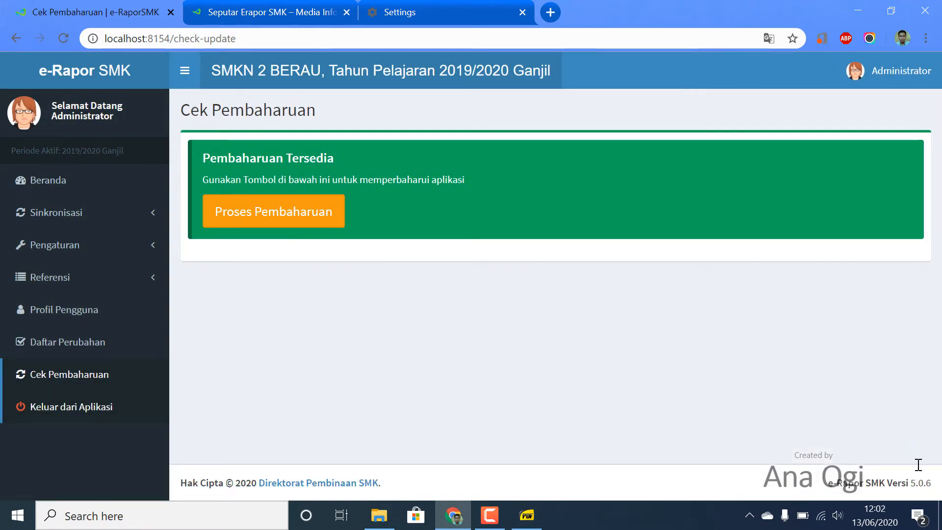
{"action": "left_click", "coordinate": [270, 213]}
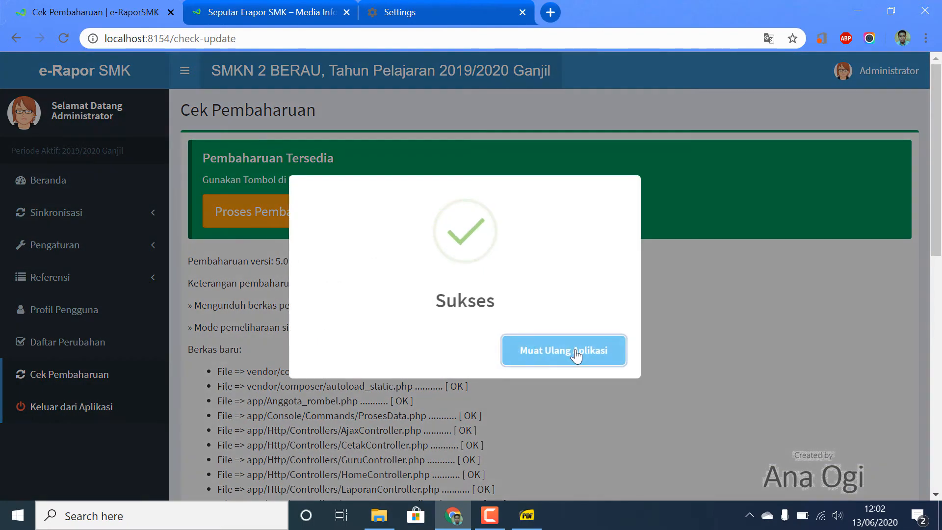
{"action": "left_click", "coordinate": [576, 354]}
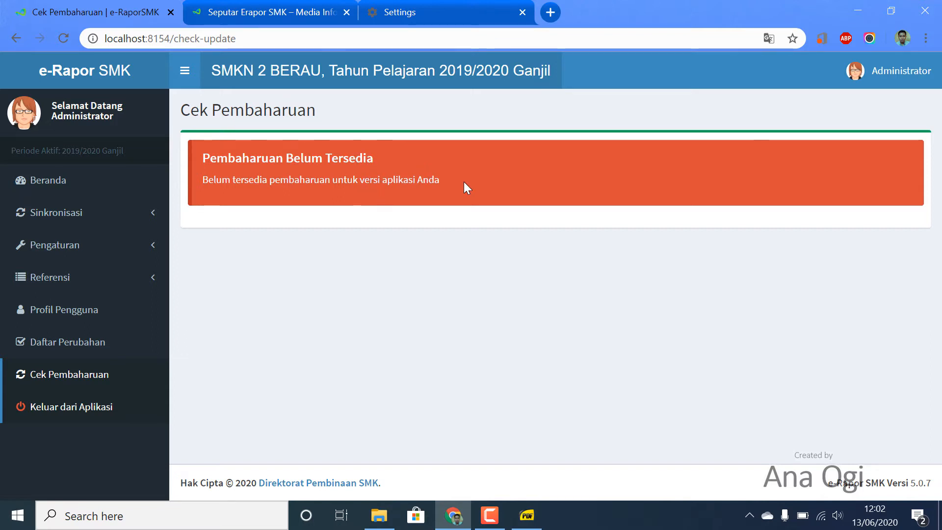
Step: Read the "Persiapan Rilis e-Rapor SMK Versi 5.0.8" post on Seputar Erapor SMK, consult the PDF guide, and return to e-Rapor's Cek Pembaharuan page
{"action": "left_click", "coordinate": [264, 14]}
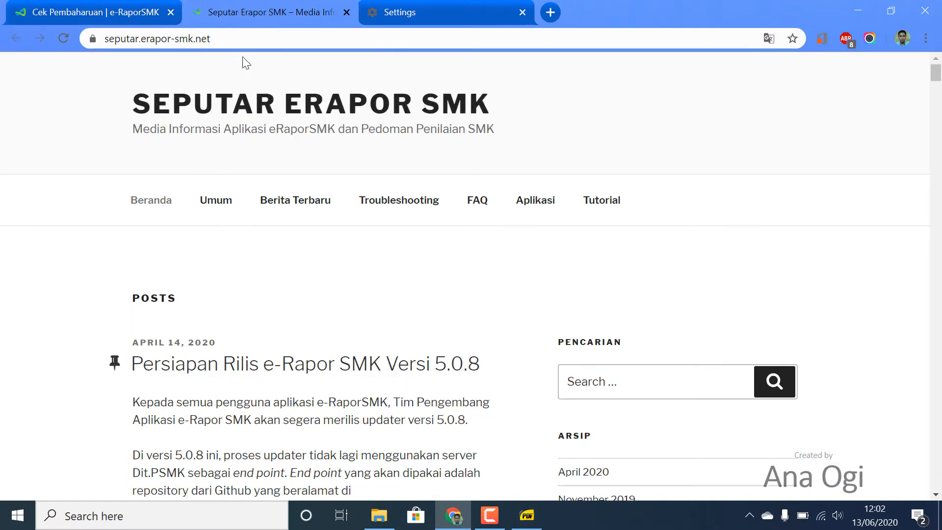
{"action": "scroll", "coordinate": [365, 334], "scroll_direction": "down", "scroll_amount": 3}
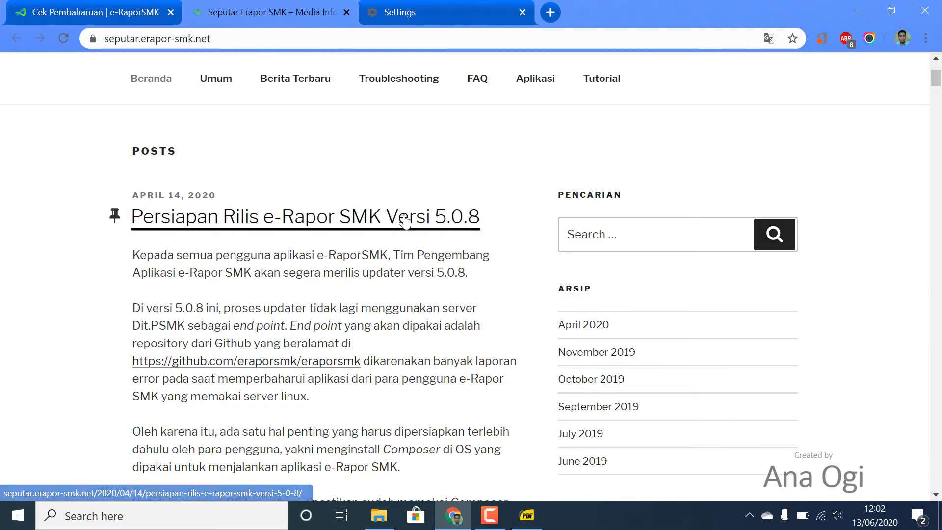
{"action": "scroll", "coordinate": [405, 221], "scroll_direction": "down", "scroll_amount": 3}
{"action": "scroll", "coordinate": [387, 193], "scroll_direction": "up", "scroll_amount": 3}
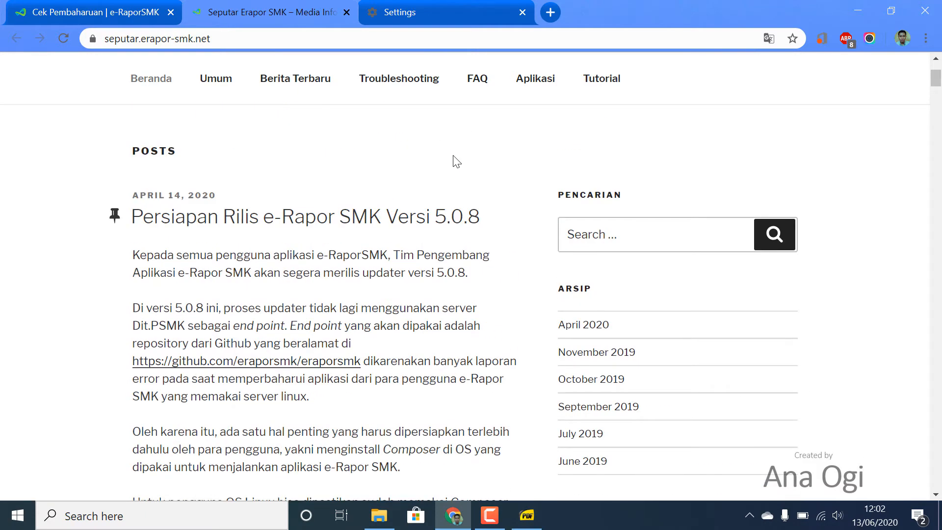
{"action": "scroll", "coordinate": [457, 162], "scroll_direction": "down", "scroll_amount": 6}
{"action": "scroll", "coordinate": [457, 162], "scroll_direction": "up", "scroll_amount": 6}
{"action": "left_click", "coordinate": [527, 515]}
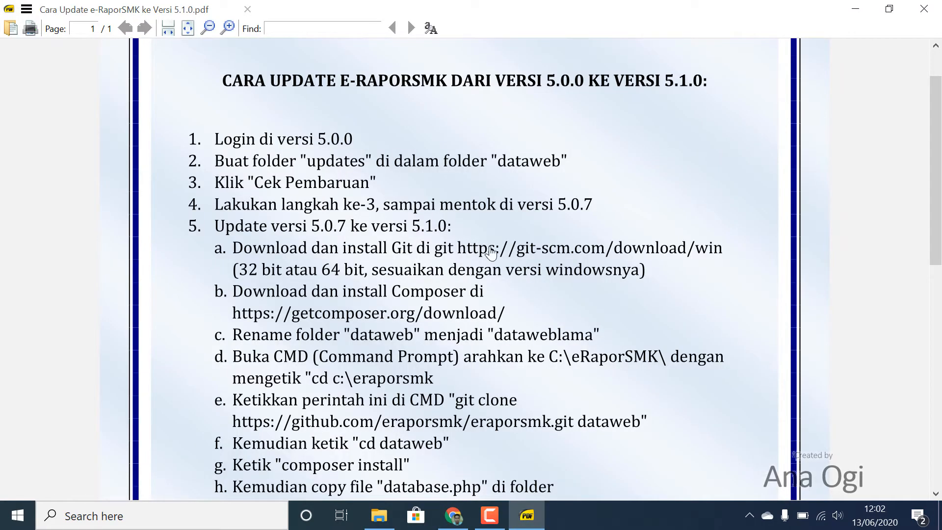
{"action": "left_click", "coordinate": [452, 515]}
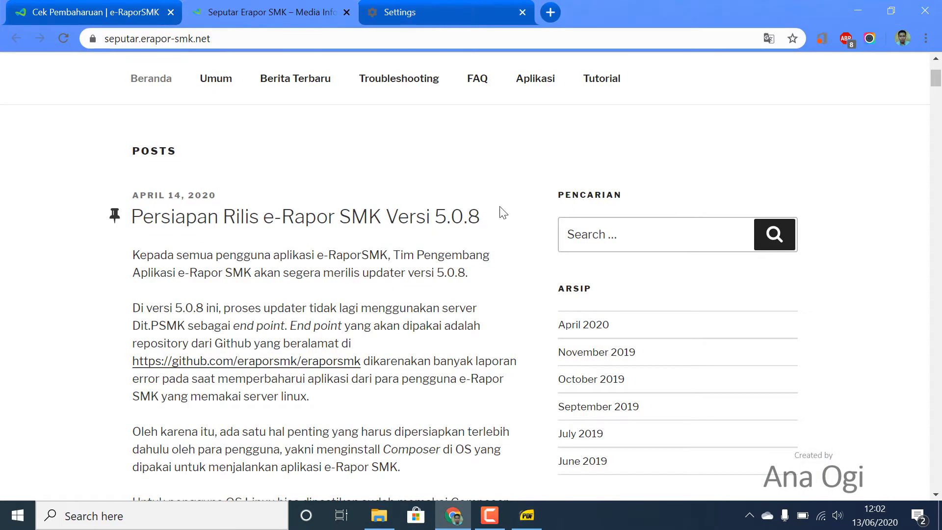
{"action": "left_click", "coordinate": [44, 12]}
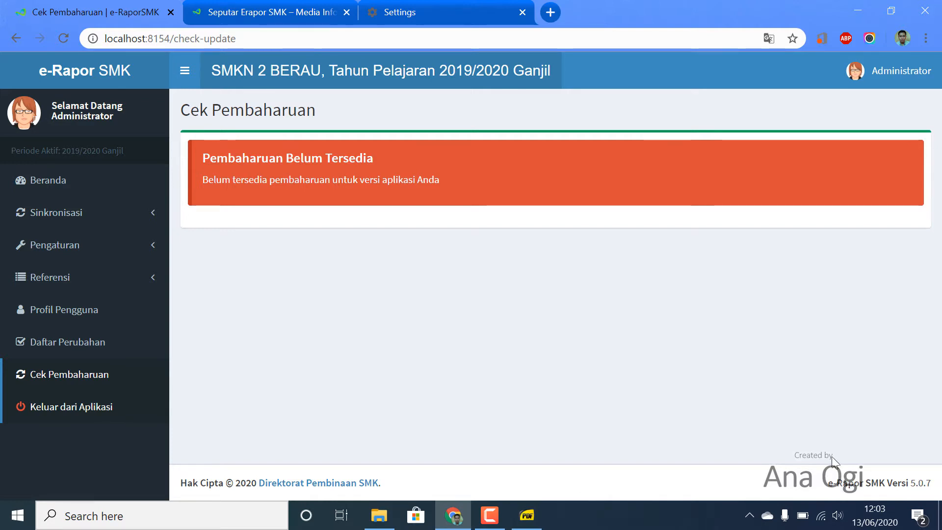
Step: Switch to the PDF guide and copy the Git download link address from instruction 5a
{"action": "left_click", "coordinate": [527, 515]}
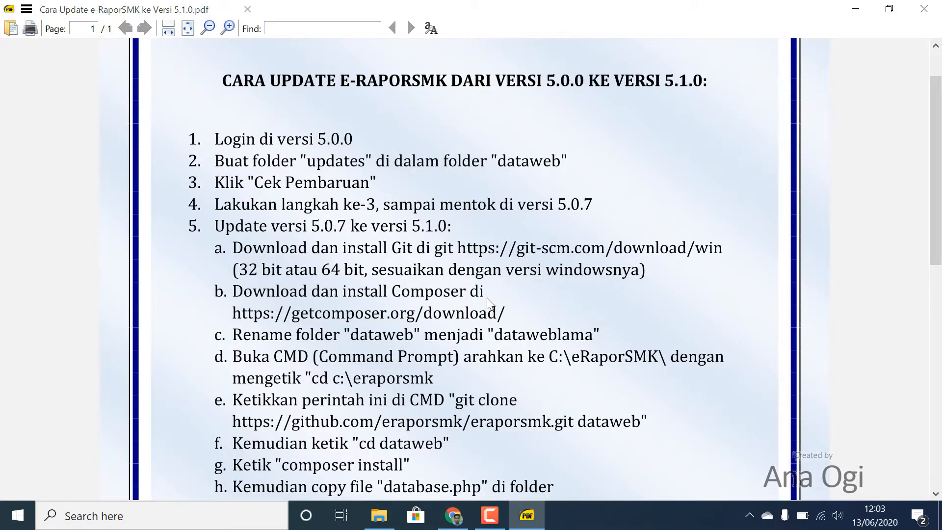
{"action": "scroll", "coordinate": [487, 298], "scroll_direction": "down", "scroll_amount": 1}
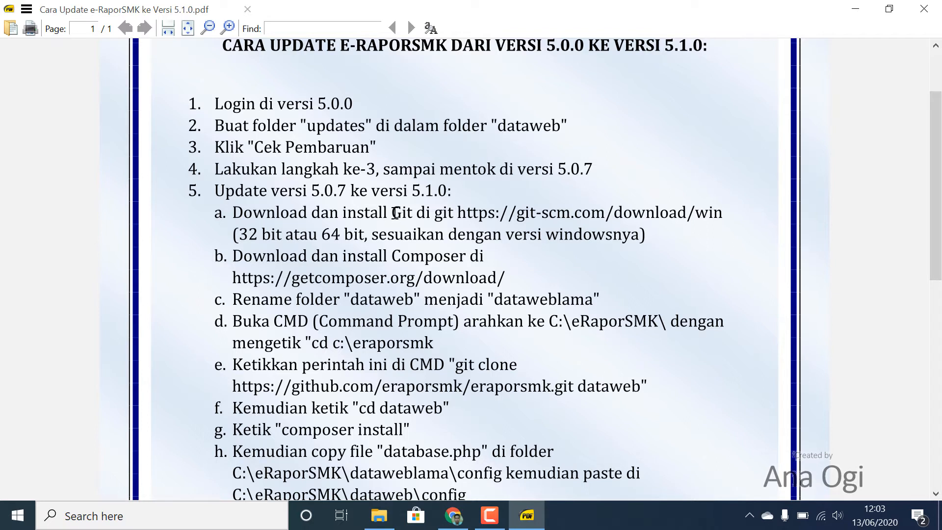
{"action": "left_click_drag", "start_coordinate": [395, 212], "coordinate": [419, 212]}
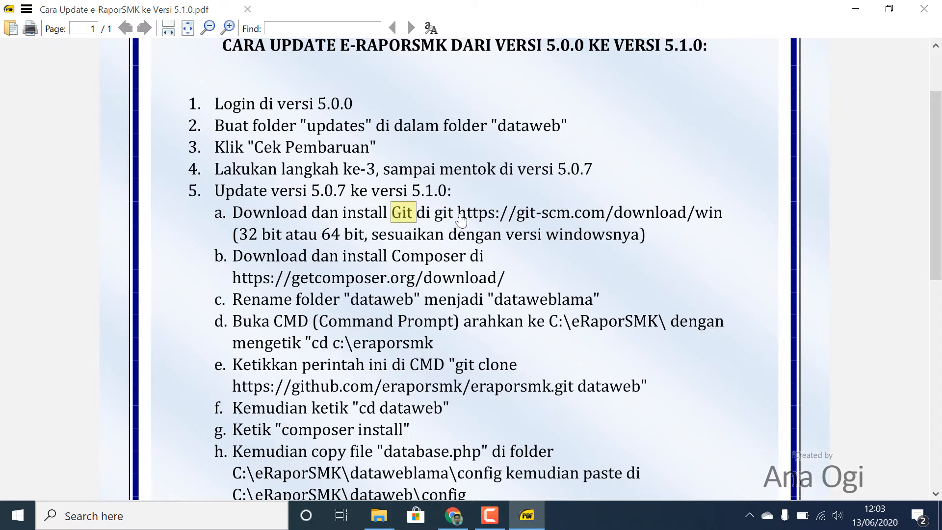
{"action": "right_click", "coordinate": [553, 216]}
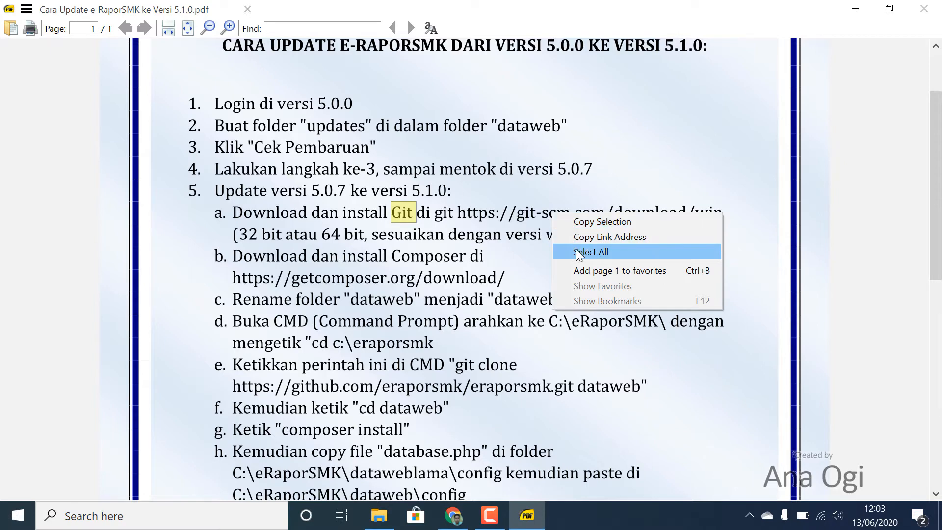
{"action": "left_click", "coordinate": [582, 238]}
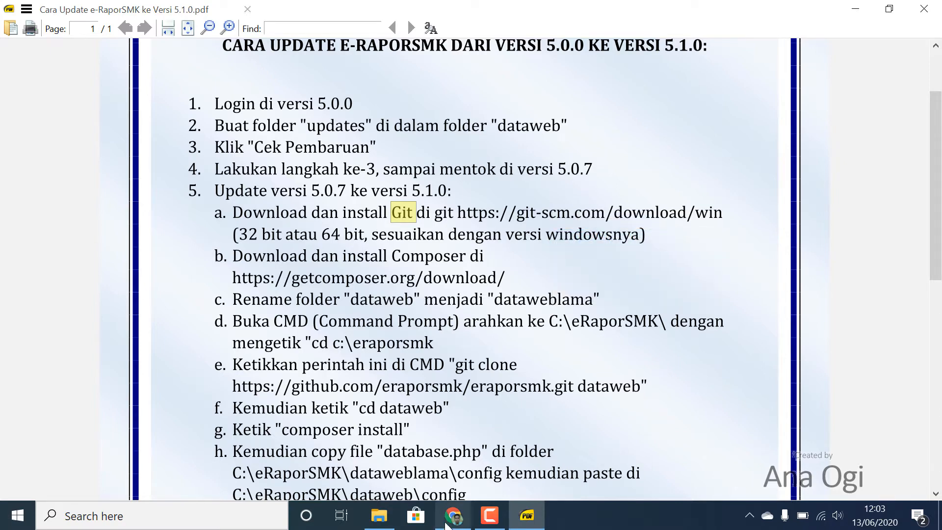
{"action": "left_click", "coordinate": [453, 515]}
{"action": "right_click", "coordinate": [453, 516]}
{"action": "left_click", "coordinate": [461, 11]}
{"action": "left_click", "coordinate": [461, 36]}
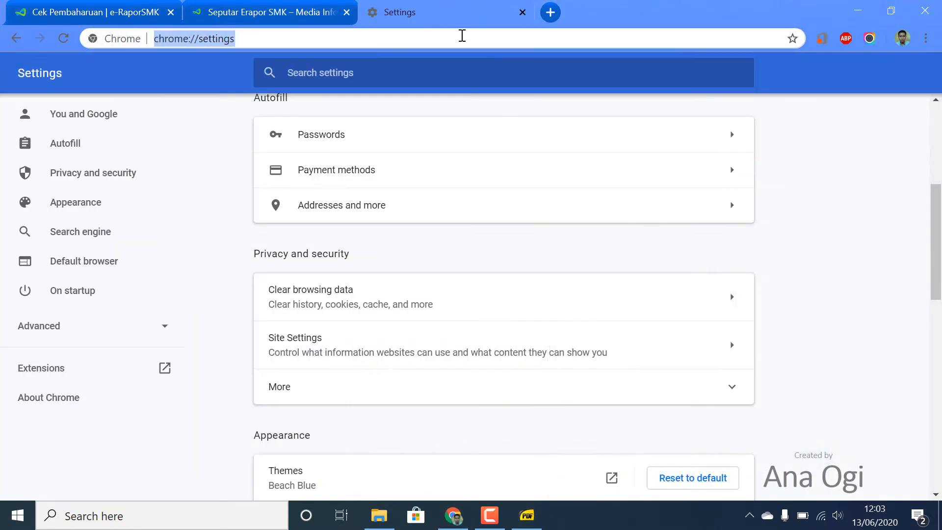
{"action": "key", "text": "ctrl+v"}
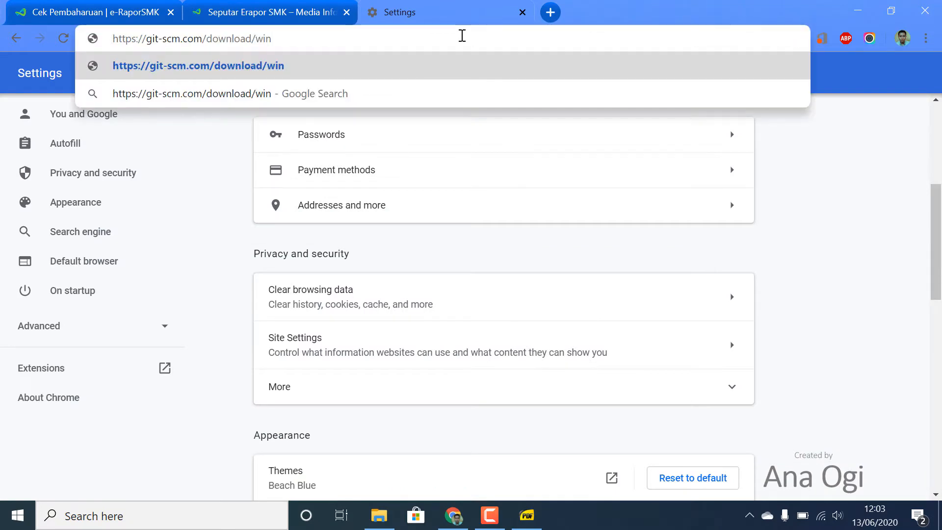
{"action": "key", "text": "Return"}
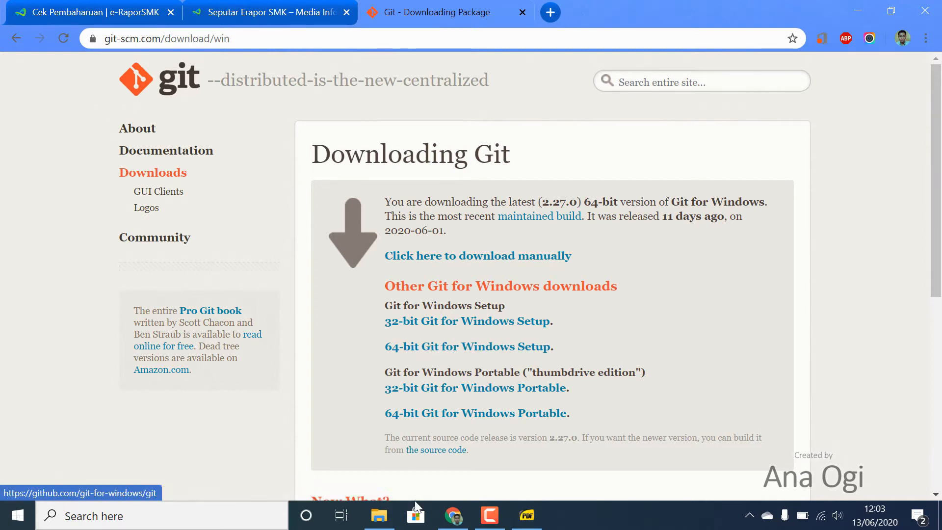
Step: Switch to File Explorer, open the eRaporSMK folder inside Downloads, and select the Git-2.27.0-64-bit installer
{"action": "left_click", "coordinate": [379, 515]}
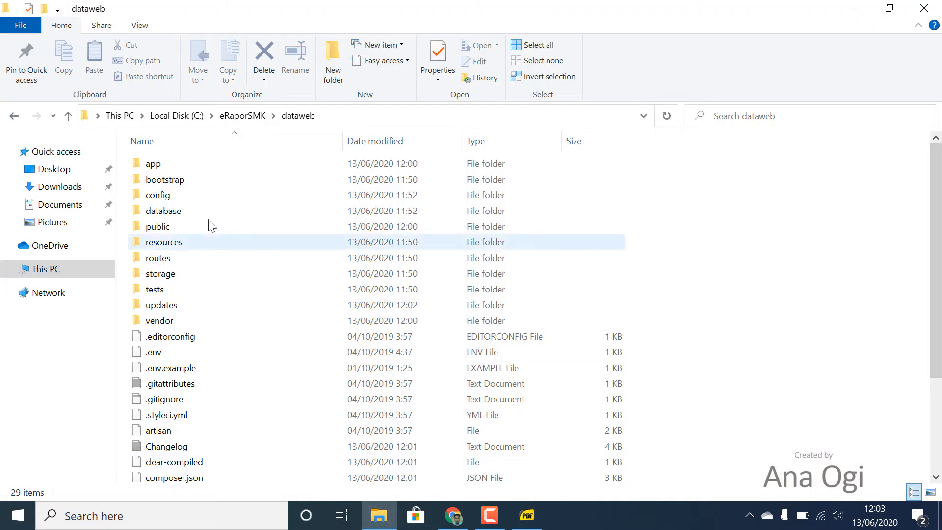
{"action": "left_click", "coordinate": [56, 187]}
{"action": "double_click", "coordinate": [196, 183]}
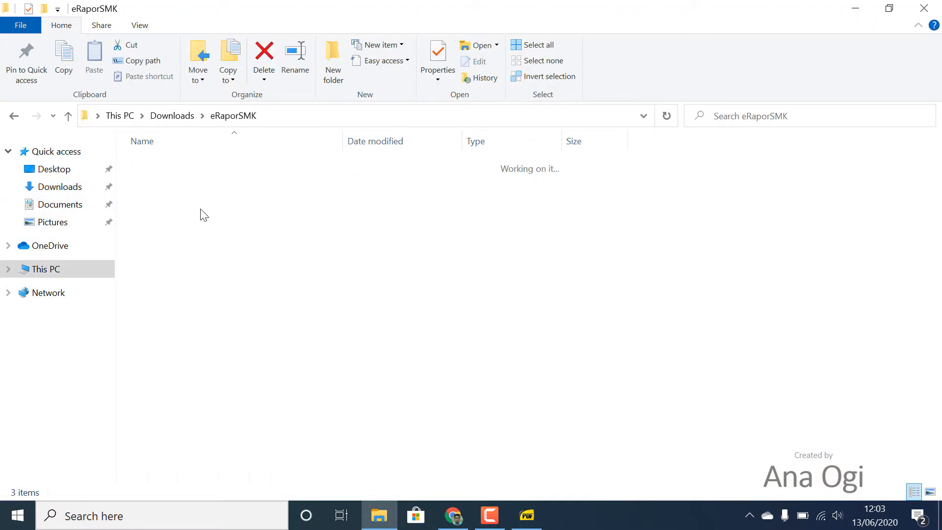
{"action": "left_click", "coordinate": [176, 195]}
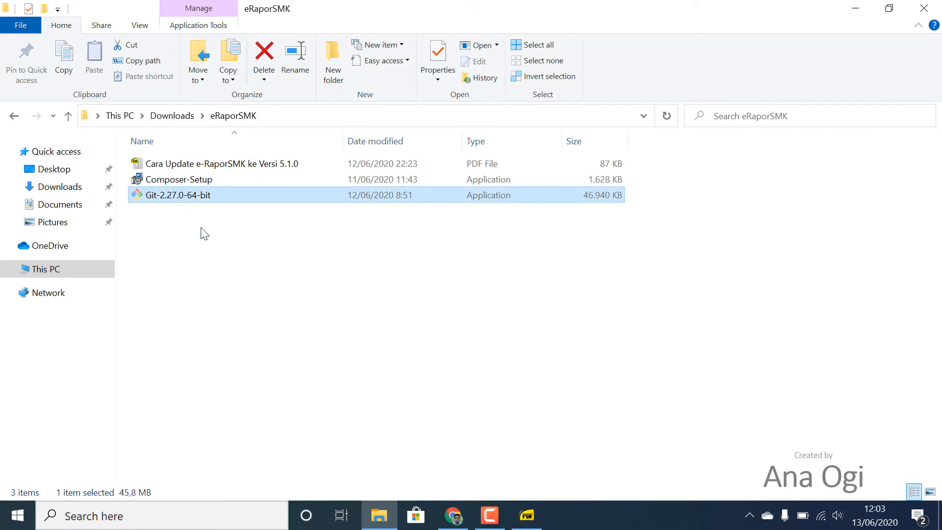
Step: Copy the Composer download link address from instruction 5b of the PDF guide and open it in a new Chrome tab
{"action": "left_click", "coordinate": [526, 515]}
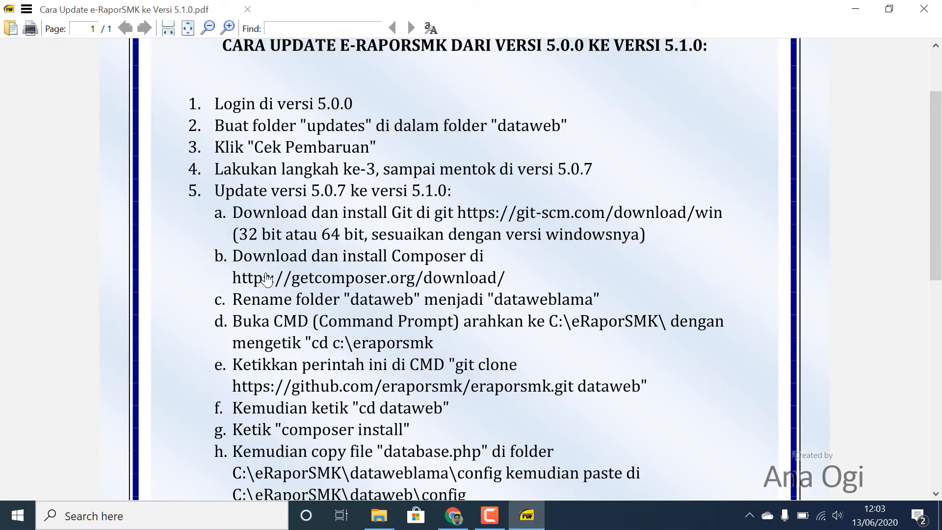
{"action": "right_click", "coordinate": [297, 279]}
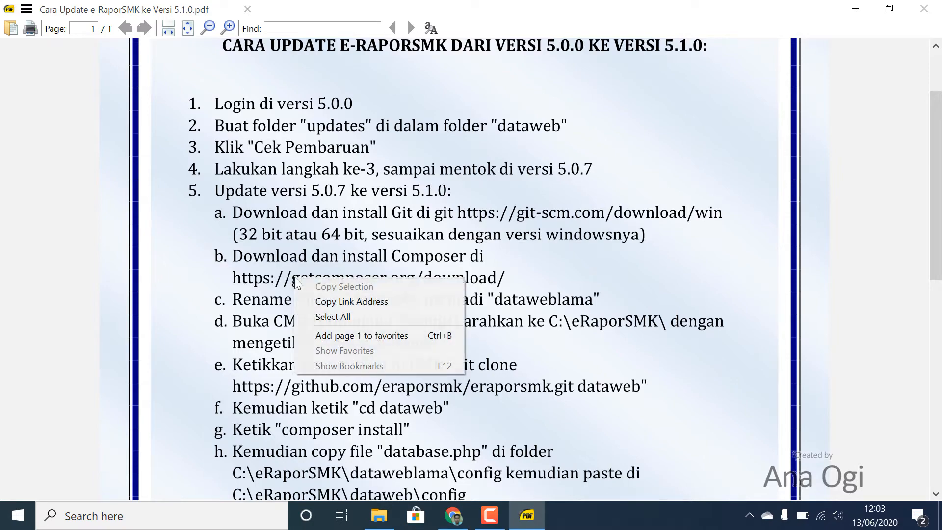
{"action": "left_click", "coordinate": [322, 301]}
{"action": "left_click", "coordinate": [451, 504]}
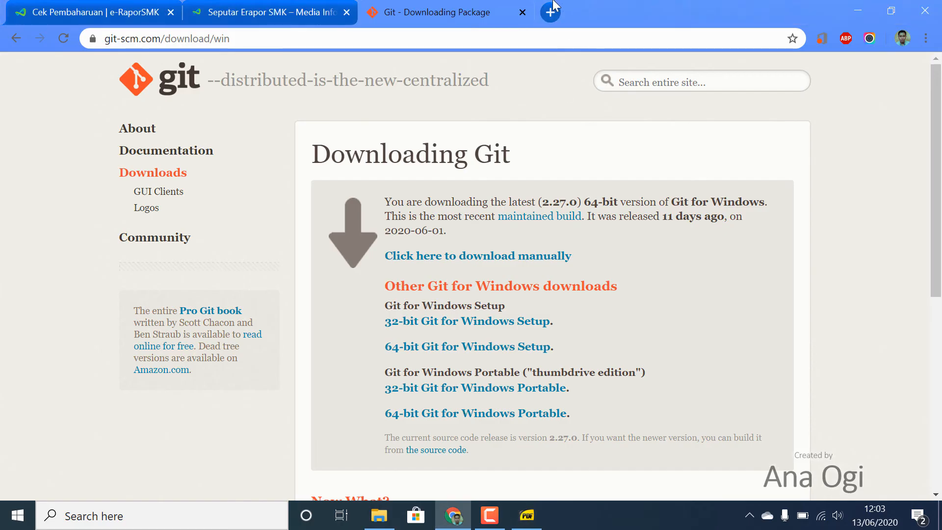
{"action": "left_click", "coordinate": [552, 13]}
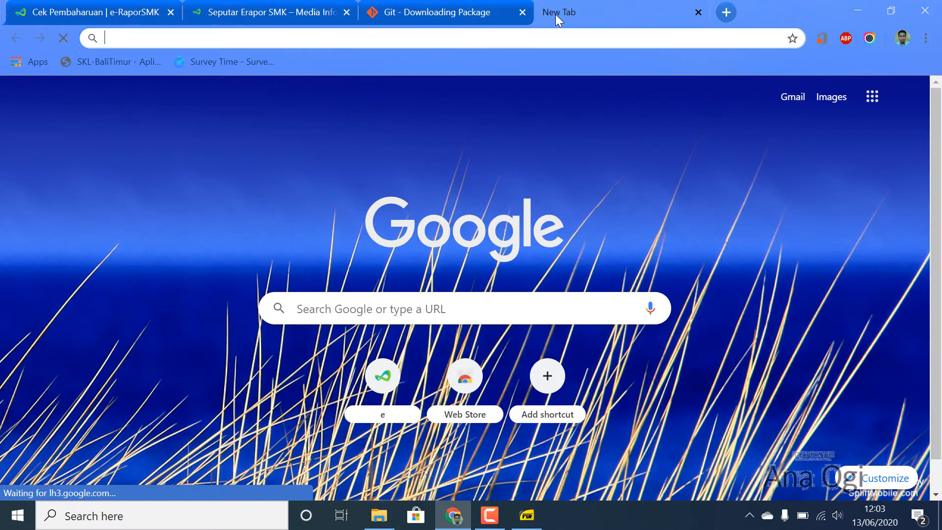
{"action": "key", "text": "ctrl+v"}
{"action": "key", "text": "Return"}
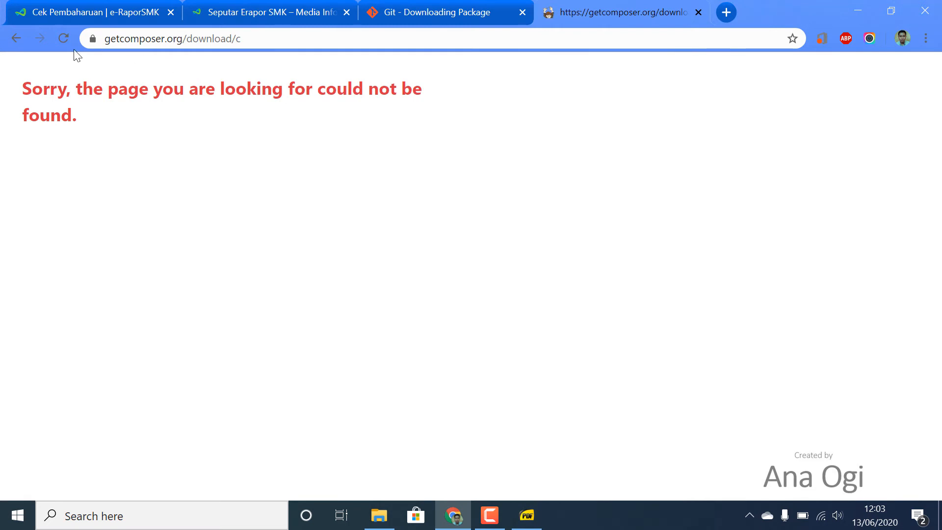
{"action": "left_click", "coordinate": [66, 34]}
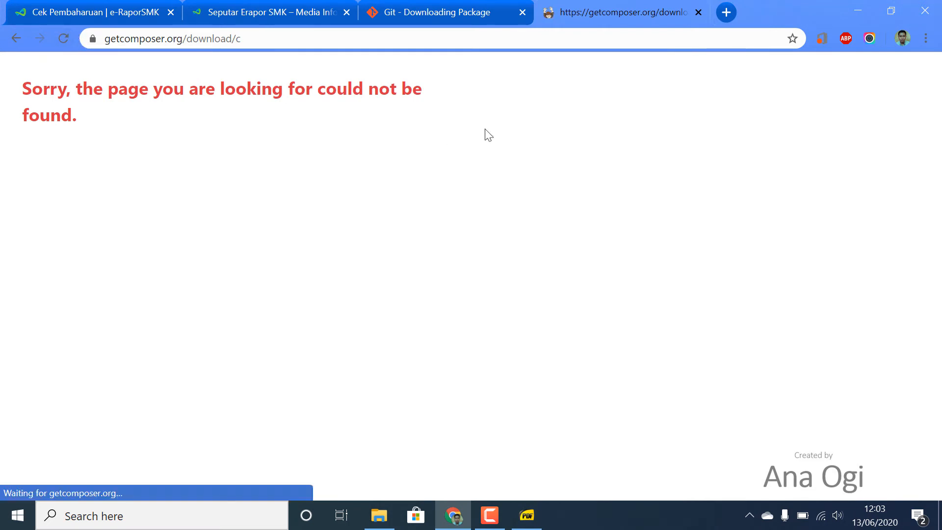
{"action": "left_click", "coordinate": [349, 33]}
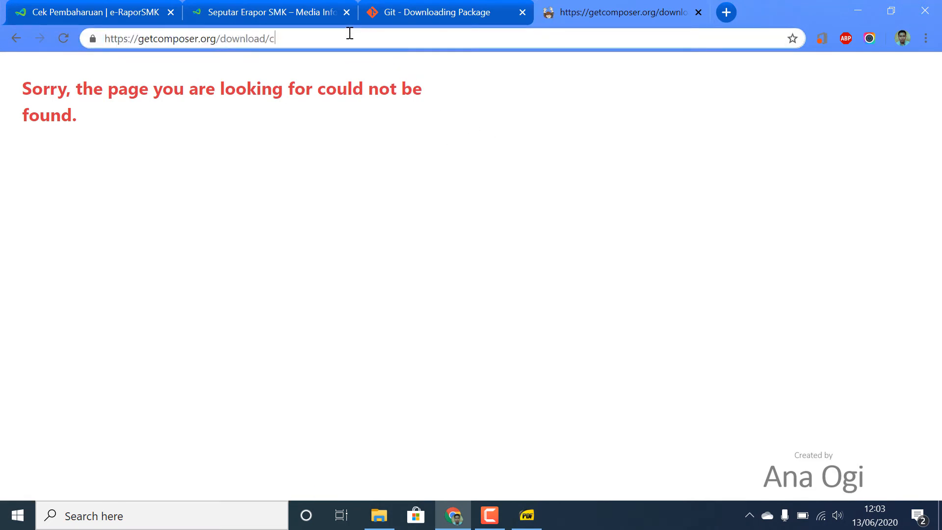
{"action": "key", "text": "BackSpace"}
{"action": "key", "text": "Return"}
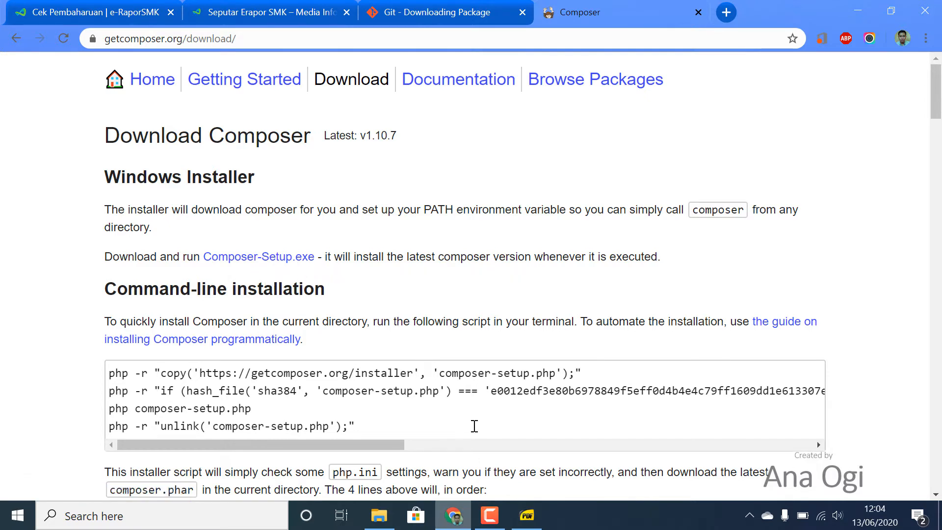
Step: Review the Git and Composer installers in the eRaporSMK folder and the Git download link in instruction 5a of the PDF guide
{"action": "left_click", "coordinate": [379, 515]}
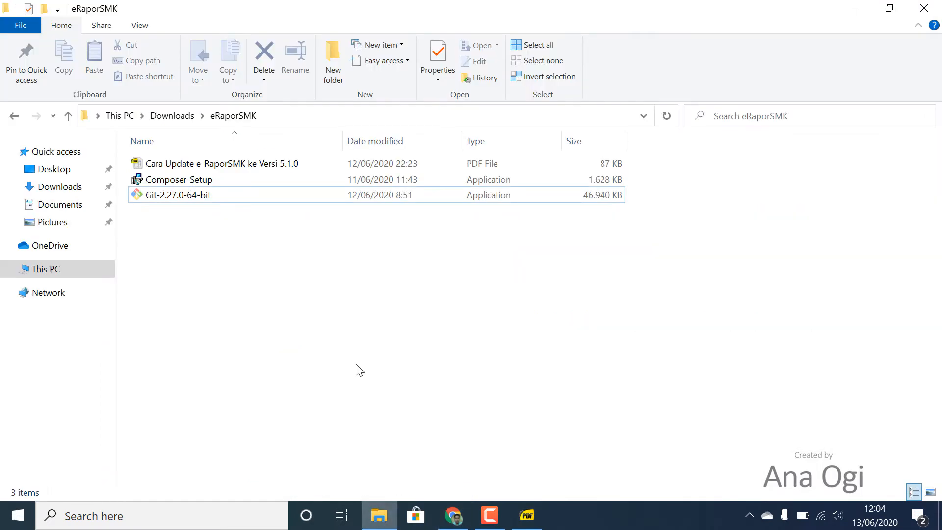
{"action": "left_click", "coordinate": [189, 198]}
{"action": "left_click", "coordinate": [196, 184]}
{"action": "left_click", "coordinate": [197, 195]}
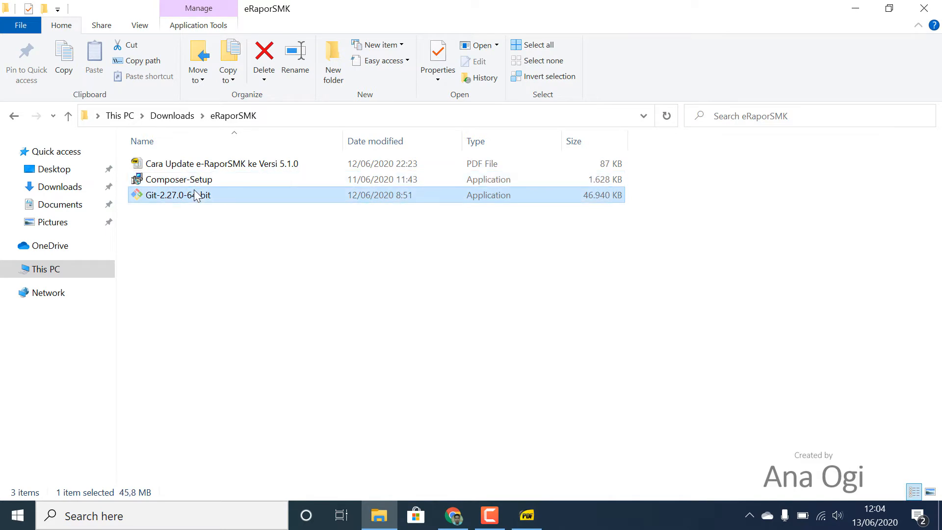
{"action": "left_click", "coordinate": [288, 251]}
{"action": "left_click", "coordinate": [536, 513]}
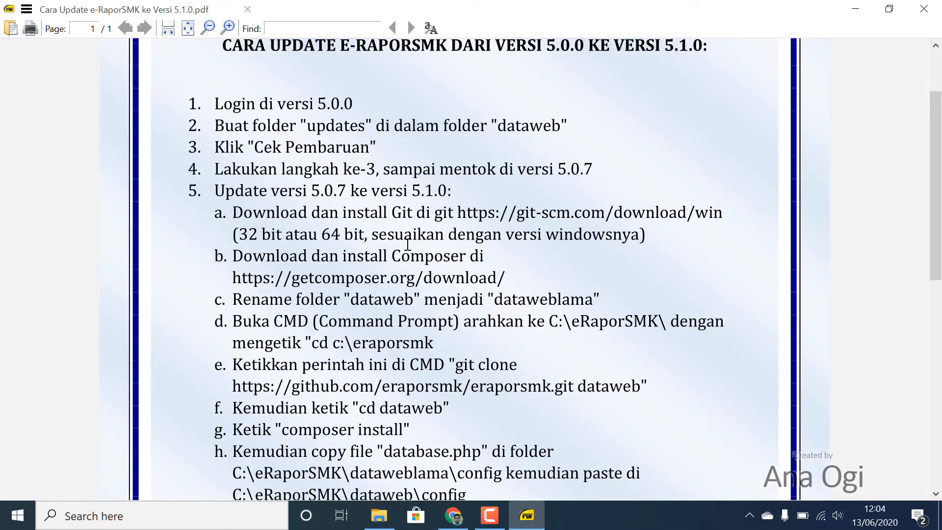
{"action": "left_click_drag", "start_coordinate": [242, 211], "coordinate": [556, 212]}
{"action": "left_click", "coordinate": [453, 515]}
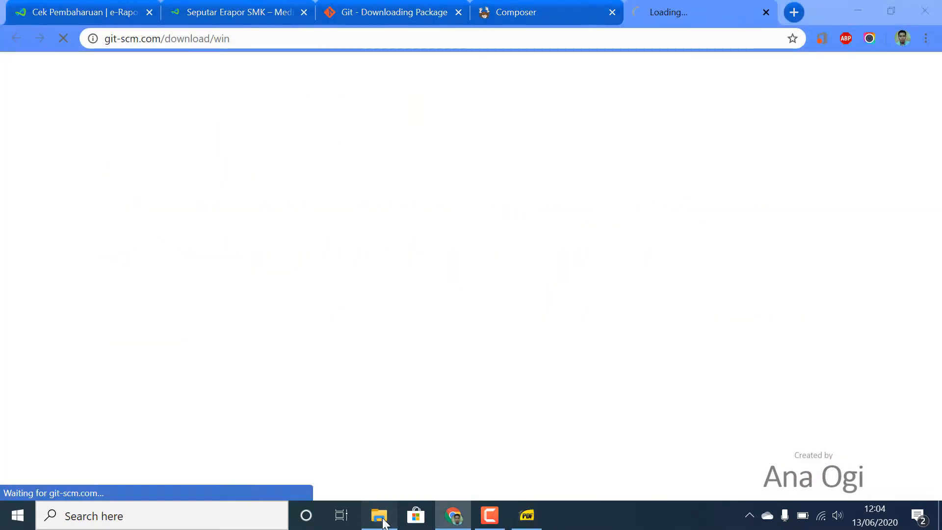
Step: Run the Git-2.27.0-64-bit installer from the eRaporSMK folder in File Explorer, accepting the licence and the destination C:\Program Files\Git
{"action": "left_click", "coordinate": [379, 515]}
{"action": "left_click", "coordinate": [170, 196]}
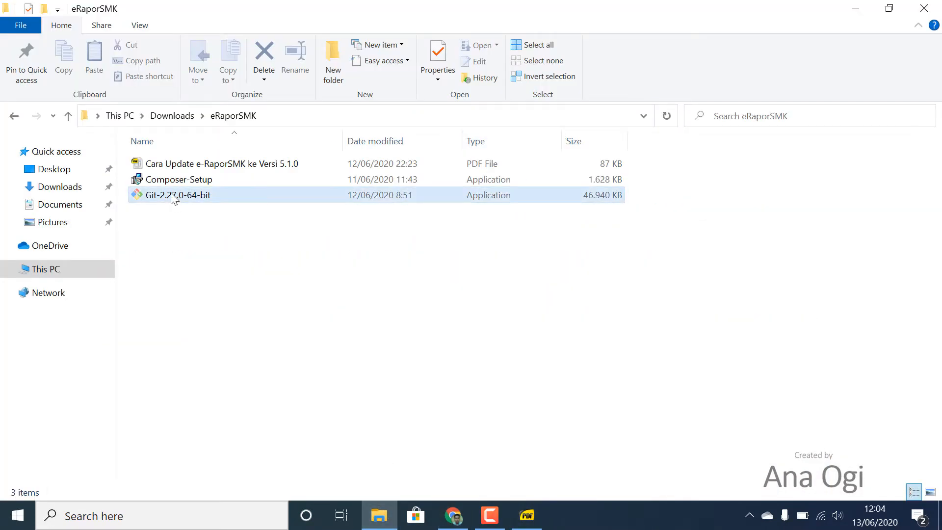
{"action": "left_click", "coordinate": [172, 196]}
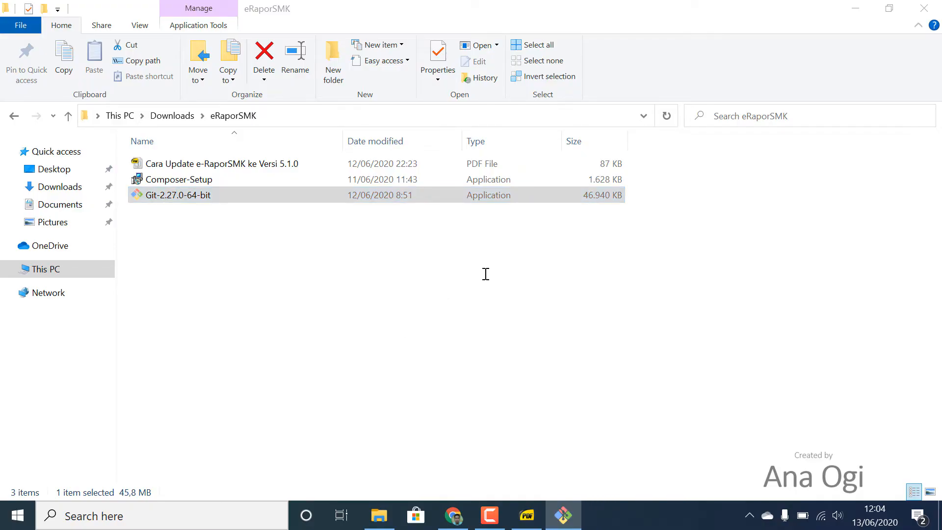
{"action": "left_click", "coordinate": [554, 372]}
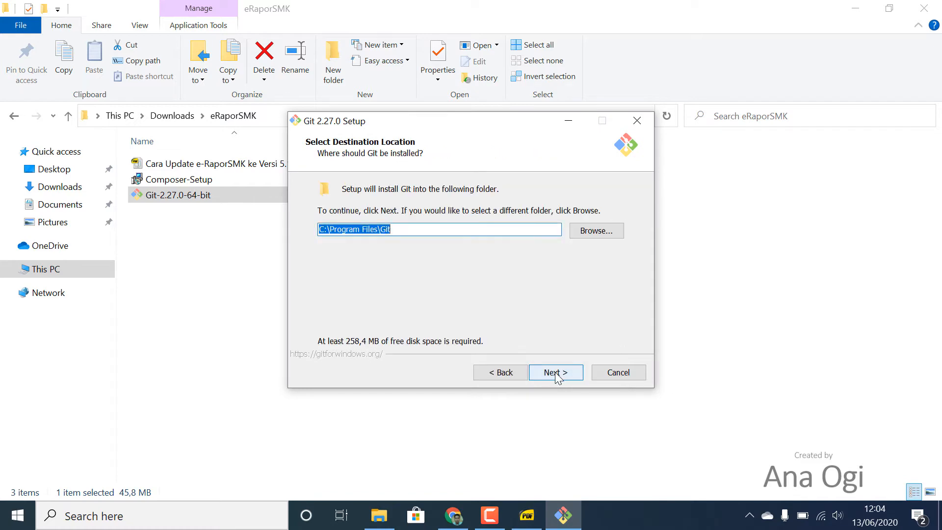
{"action": "left_click", "coordinate": [556, 374]}
Step: Keep the preselected Git components and Vim as the default editor, and continue to the line ending options
{"action": "left_click", "coordinate": [520, 324]}
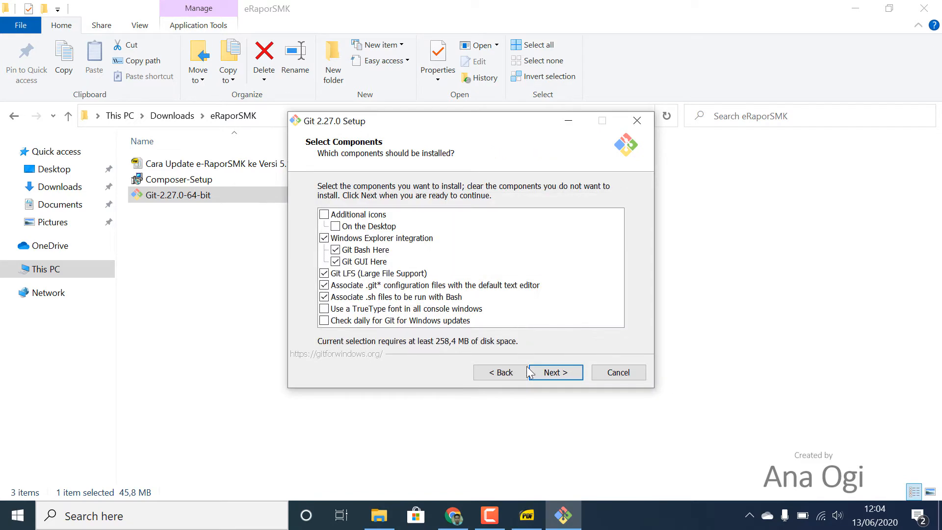
{"action": "left_click", "coordinate": [555, 374]}
{"action": "left_click", "coordinate": [556, 373]}
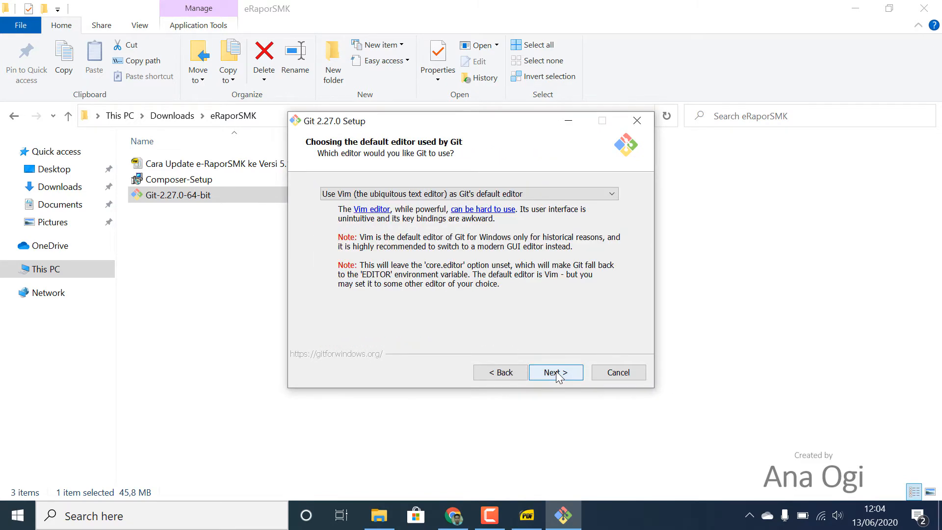
{"action": "left_click", "coordinate": [556, 373]}
{"action": "left_click", "coordinate": [556, 373]}
{"action": "left_click", "coordinate": [556, 373]}
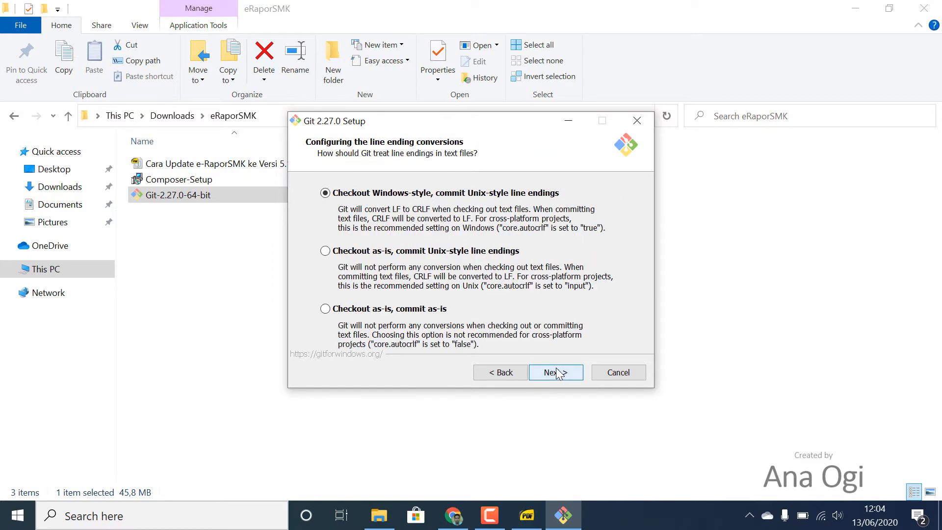
Step: Keep Windows-style checkout line endings, file system caching and Git Credential Manager, then install Git and finish the setup
{"action": "left_click", "coordinate": [556, 373]}
{"action": "left_click", "coordinate": [556, 373]}
{"action": "left_click", "coordinate": [560, 374]}
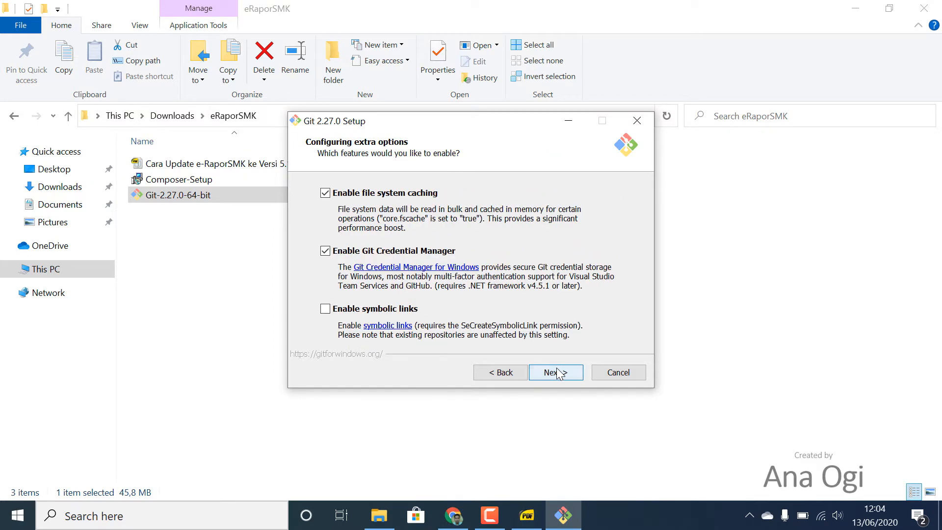
{"action": "left_click", "coordinate": [560, 374]}
{"action": "left_click", "coordinate": [560, 374]}
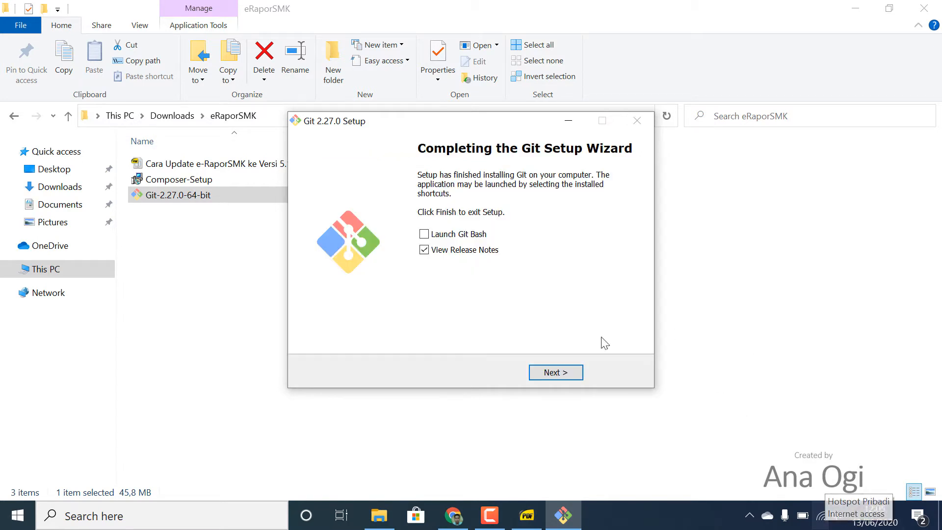
{"action": "left_click", "coordinate": [555, 372]}
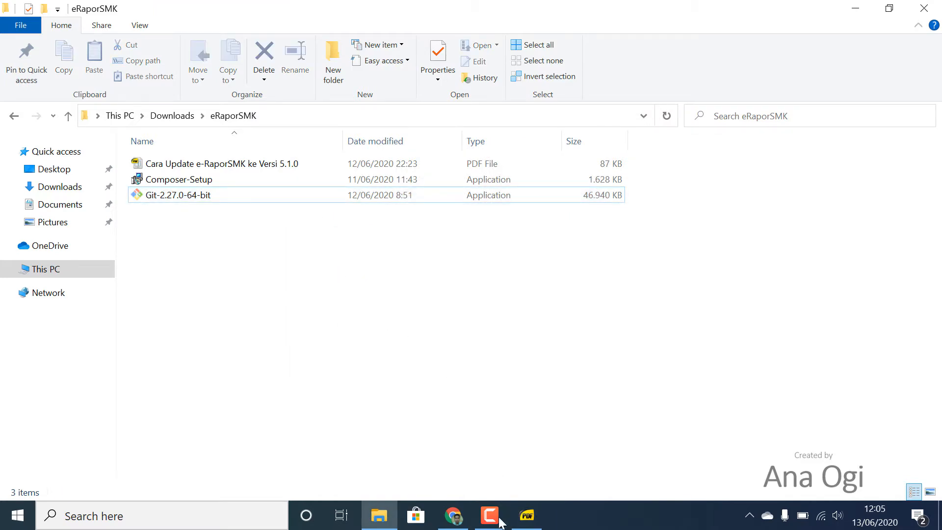
Step: Check instruction 5b in the PDF guide, then run Composer-Setup from the eRaporSMK folder for all users without developer mode
{"action": "left_click", "coordinate": [527, 515]}
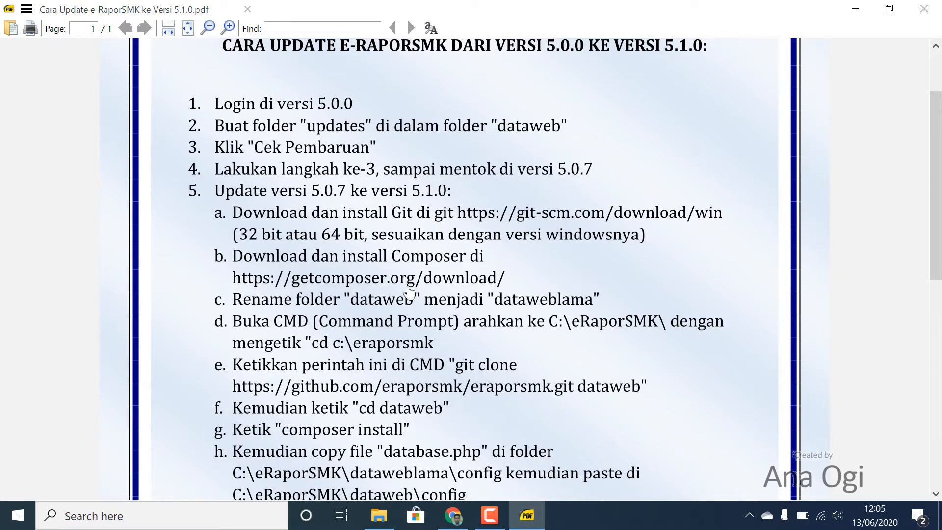
{"action": "left_click", "coordinate": [390, 523]}
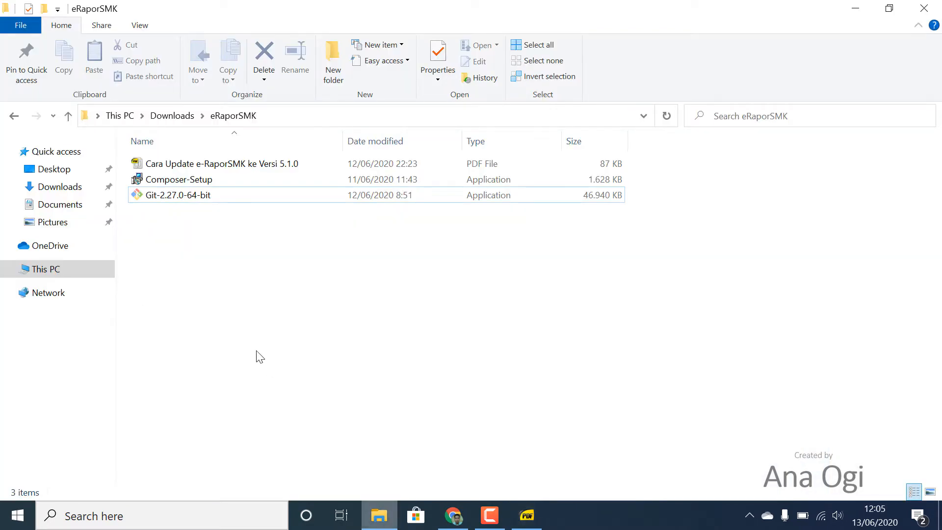
{"action": "double_click", "coordinate": [191, 181]}
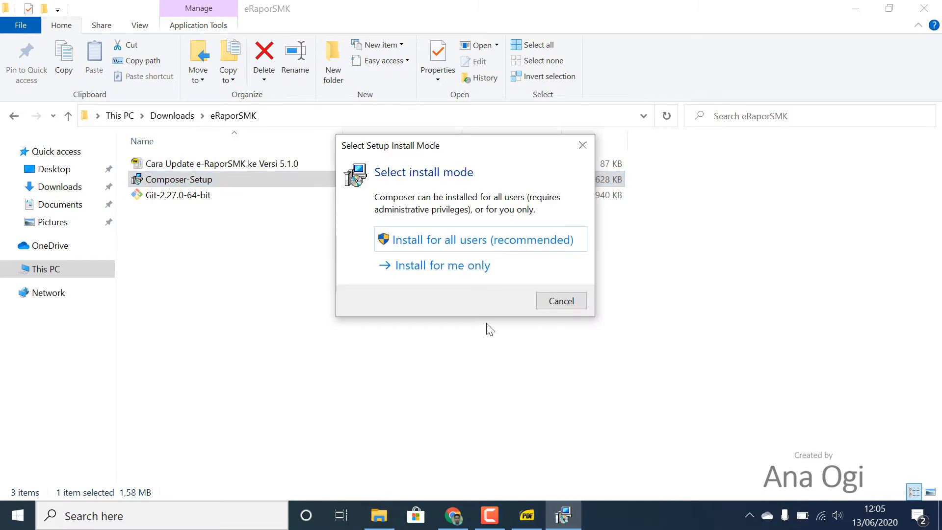
{"action": "left_click", "coordinate": [436, 240]}
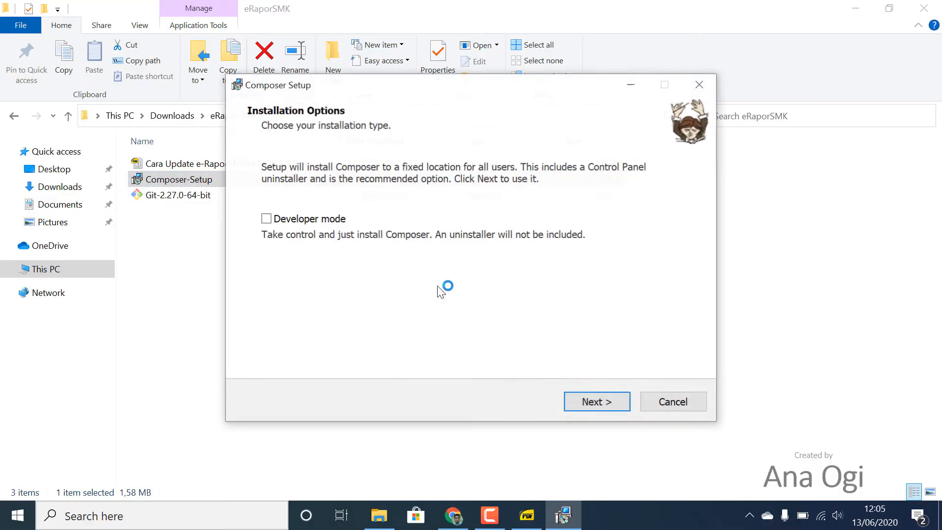
{"action": "left_click", "coordinate": [595, 403]}
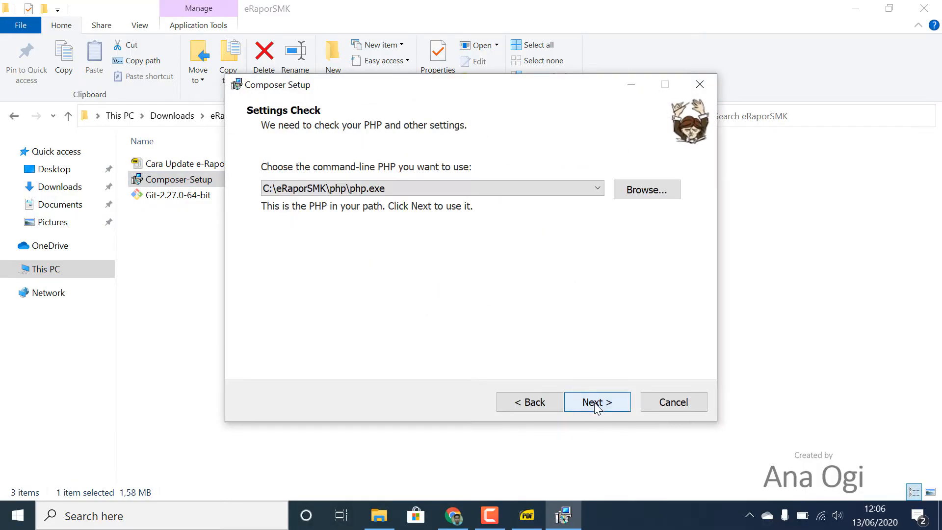
Step: Choose C:\eRaporSMK\php\php.exe as the command-line PHP for Composer and continue to the proxy settings
{"action": "left_click", "coordinate": [638, 193]}
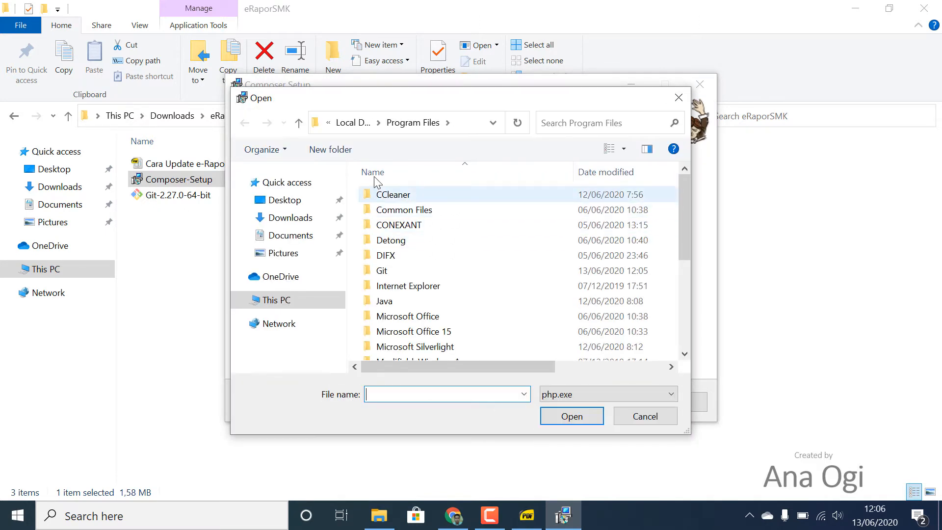
{"action": "left_click", "coordinate": [356, 126]}
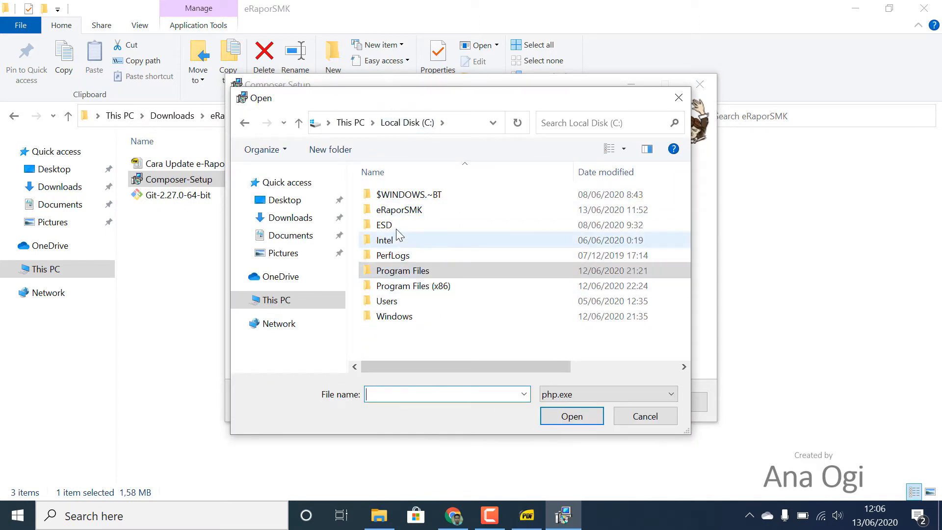
{"action": "double_click", "coordinate": [400, 213]}
{"action": "double_click", "coordinate": [399, 240]}
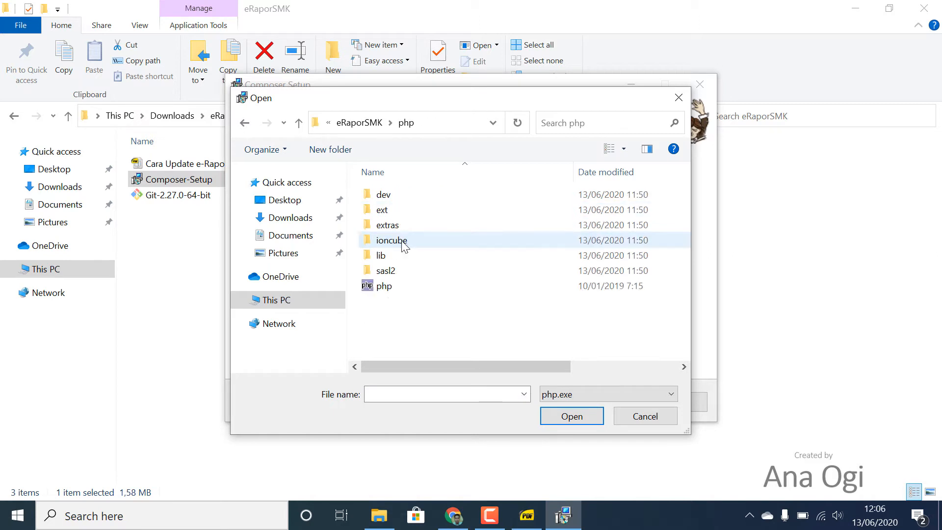
{"action": "double_click", "coordinate": [388, 287]}
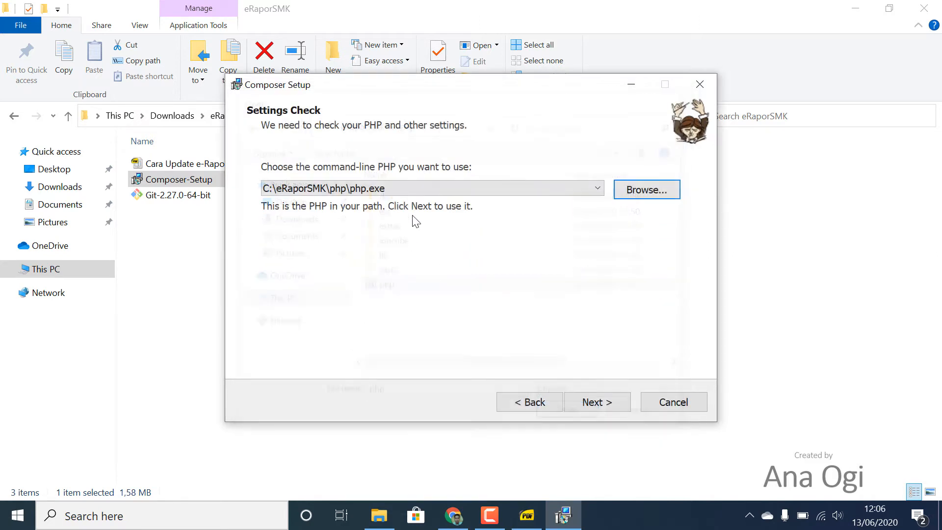
{"action": "left_click", "coordinate": [603, 413]}
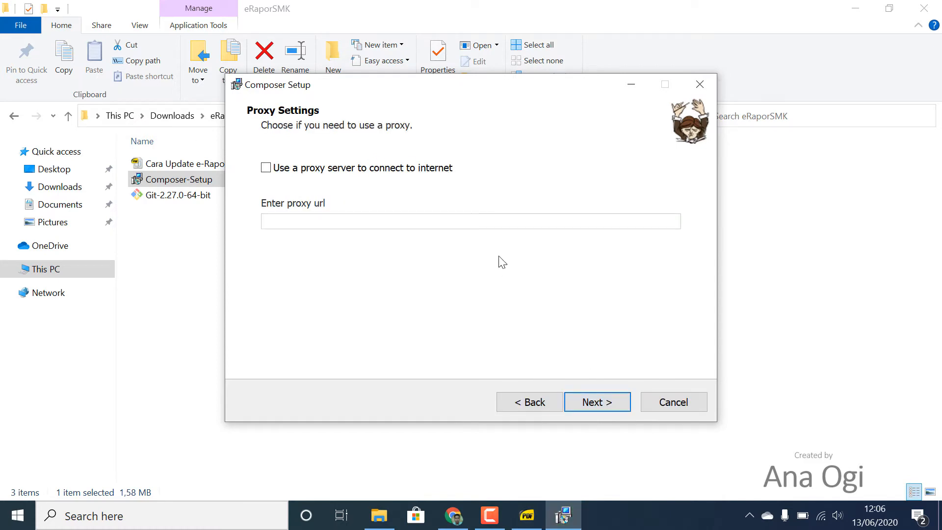
Step: Install Composer without a proxy server, continue past the installer warning, and finish the setup without viewing the online documentation
{"action": "left_click", "coordinate": [602, 408]}
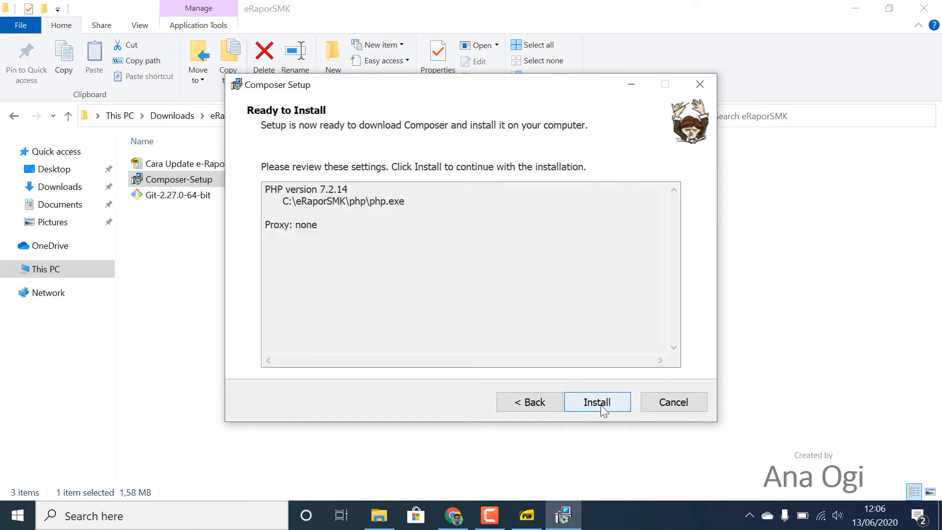
{"action": "left_click", "coordinate": [603, 407]}
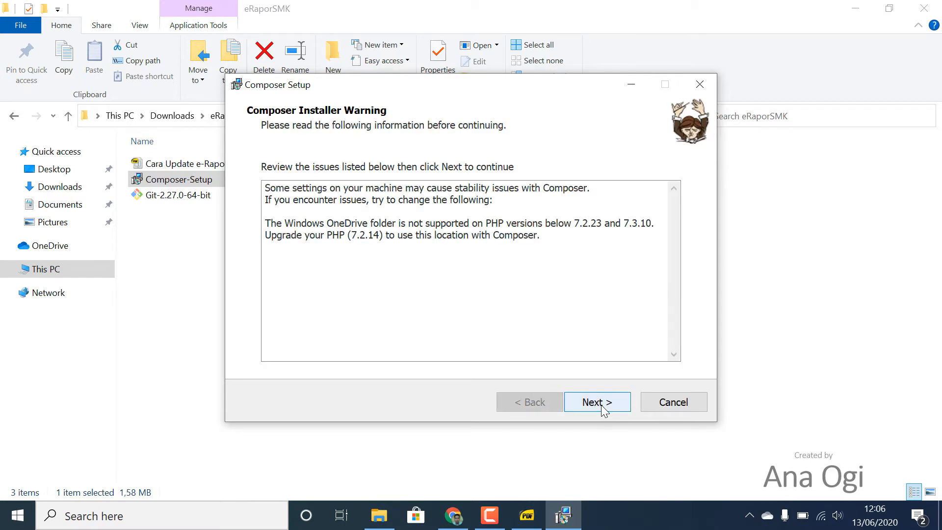
{"action": "left_click", "coordinate": [606, 403]}
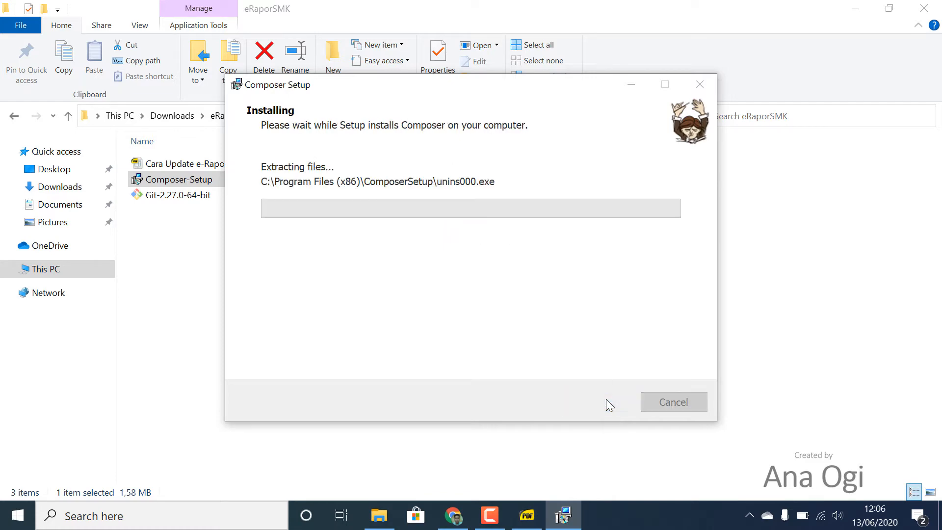
{"action": "left_click", "coordinate": [608, 404]}
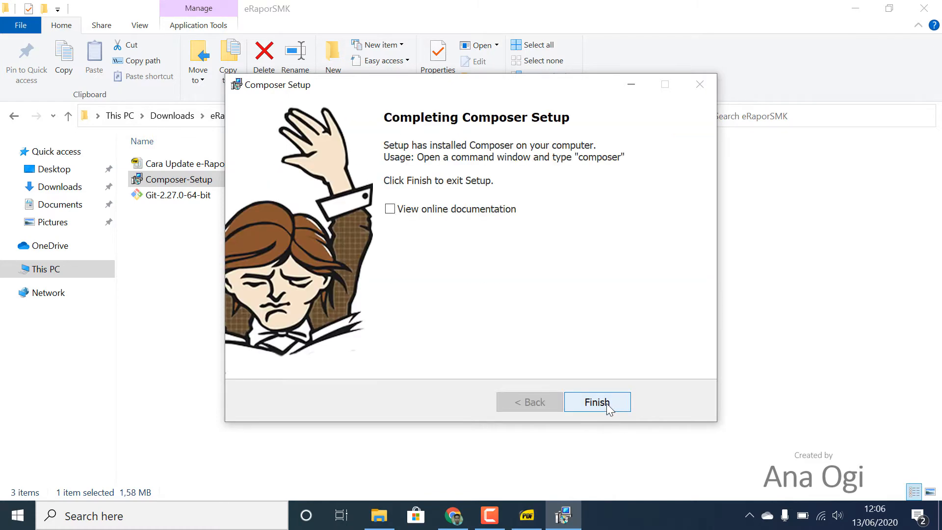
{"action": "left_click", "coordinate": [609, 409]}
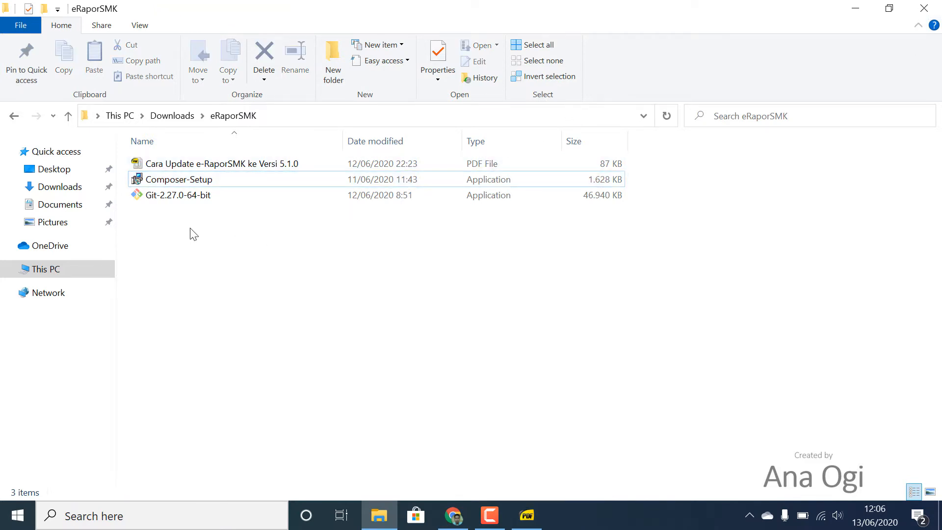
Step: Close the eRaporSMK folder window and return to the remaining instructions under step 5 of the PDF guide
{"action": "left_click", "coordinate": [205, 196]}
{"action": "left_click", "coordinate": [212, 180]}
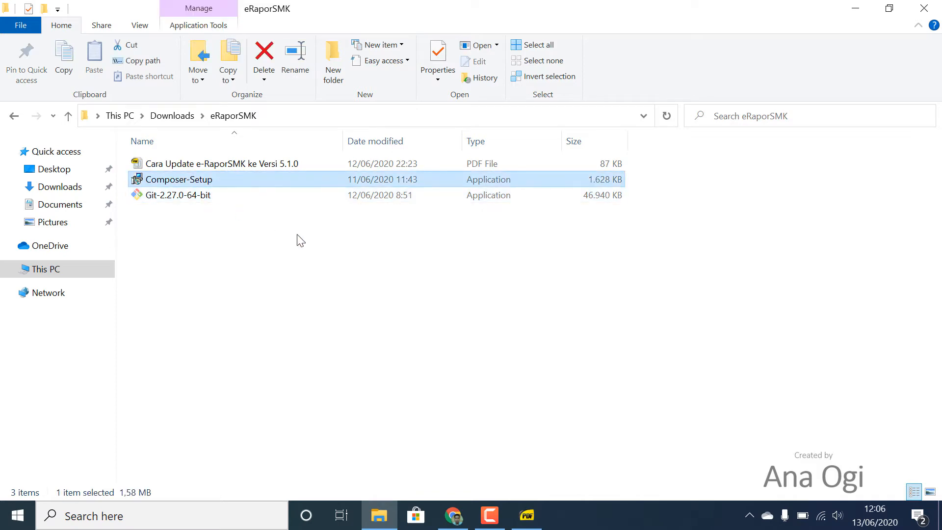
{"action": "left_click", "coordinate": [298, 238]}
{"action": "left_click", "coordinate": [927, 11]}
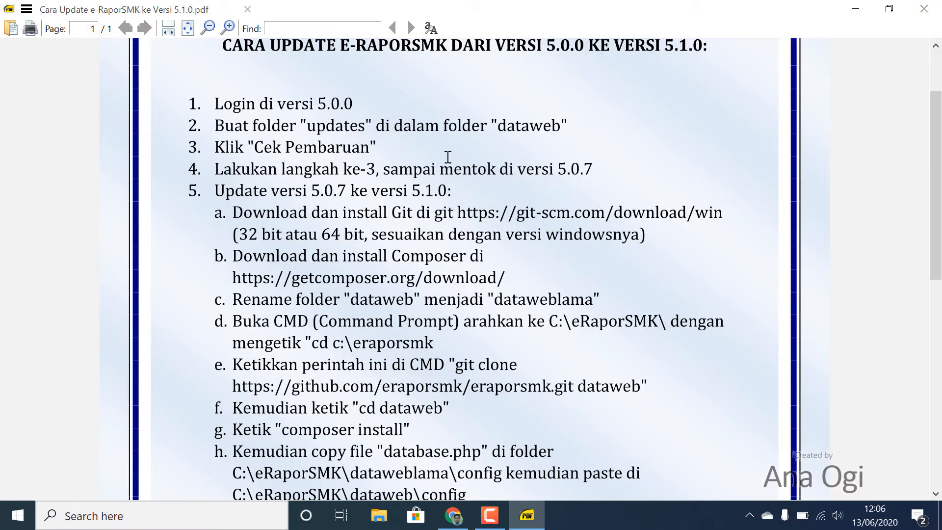
{"action": "scroll", "coordinate": [432, 243], "scroll_direction": "down", "scroll_amount": 3}
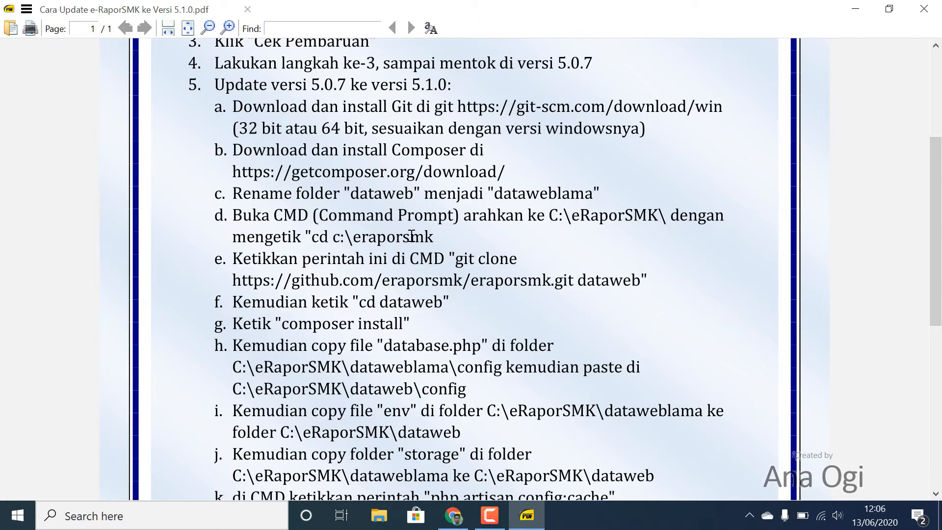
Step: Open a Command Prompt window by running cmd
{"action": "key", "text": "super+r"}
{"action": "type", "text": "cm"}
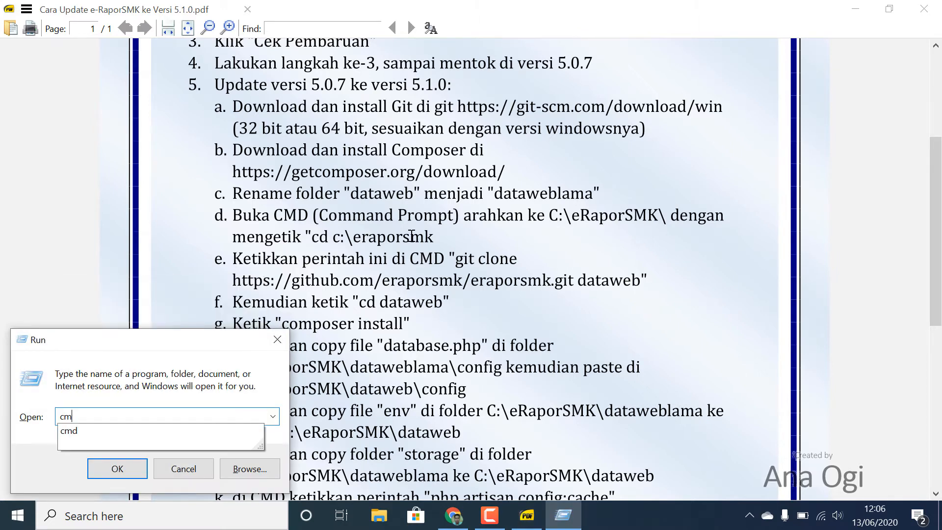
{"action": "type", "text": "d"}
{"action": "key", "text": "Return"}
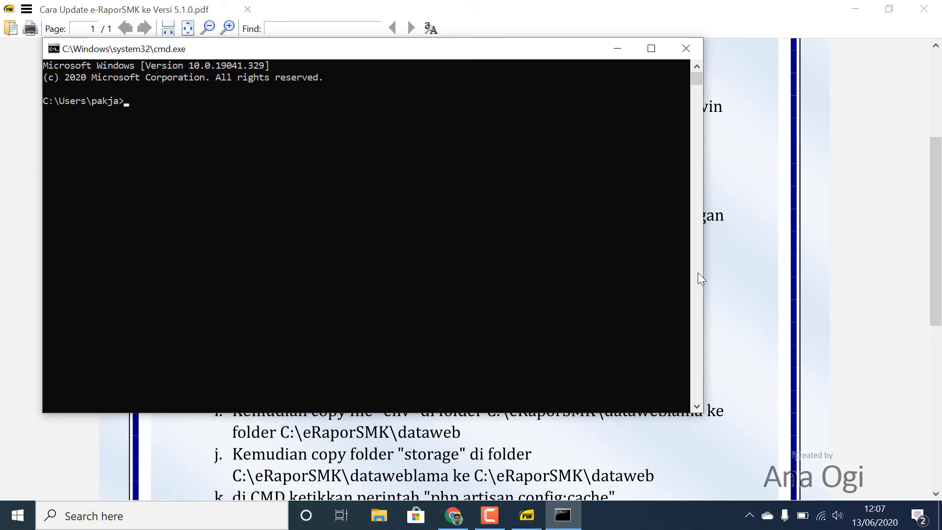
Step: Copy the command cd c:\eraporsmk from step d of the PDF guide and run it in Command Prompt
{"action": "left_click", "coordinate": [724, 274]}
{"action": "left_click_drag", "start_coordinate": [314, 237], "coordinate": [437, 242]}
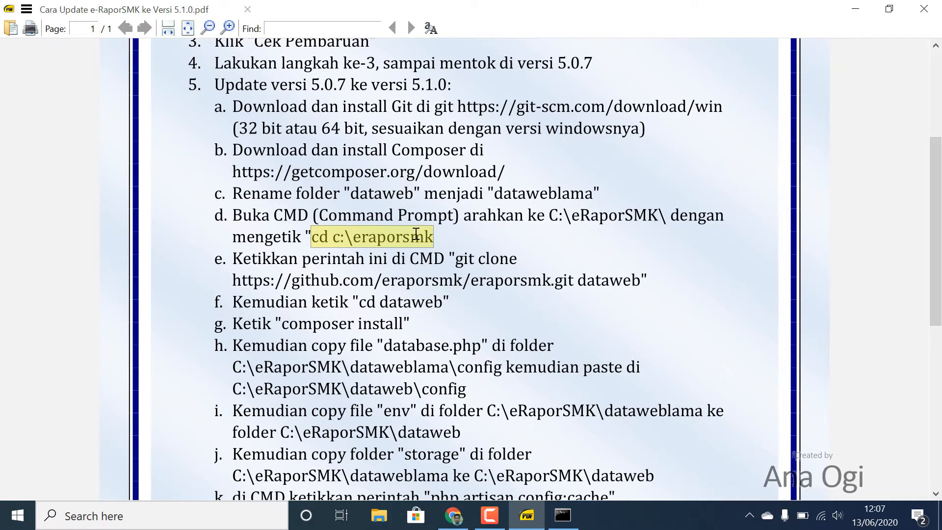
{"action": "right_click", "coordinate": [416, 234]}
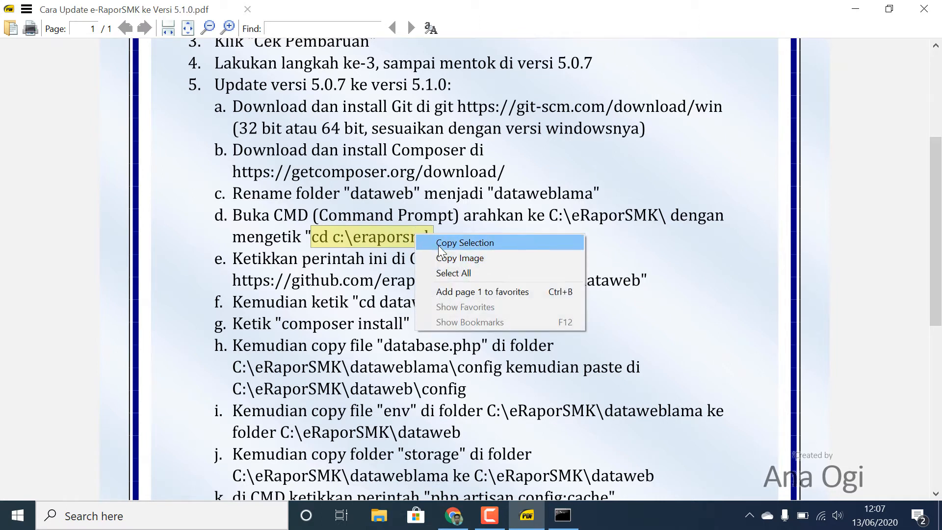
{"action": "left_click", "coordinate": [440, 242]}
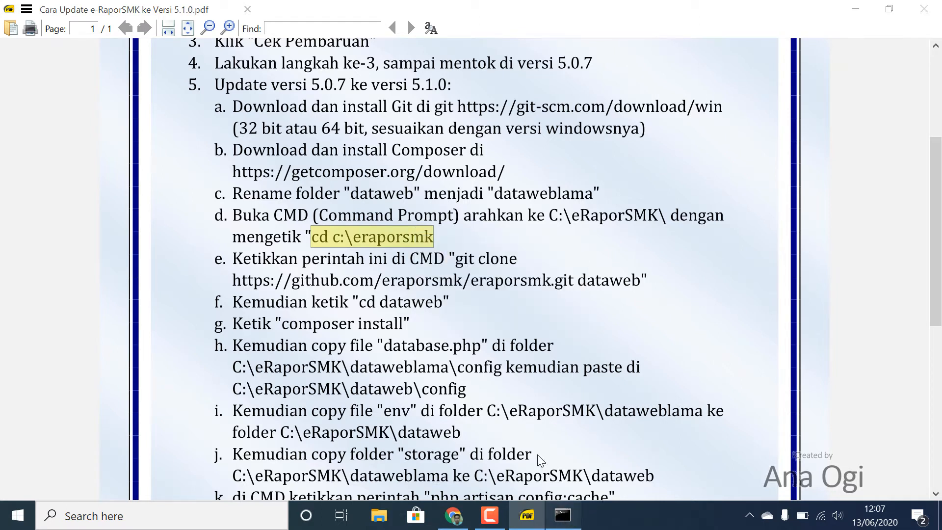
{"action": "left_click", "coordinate": [563, 515]}
{"action": "key", "text": "ctrl+v"}
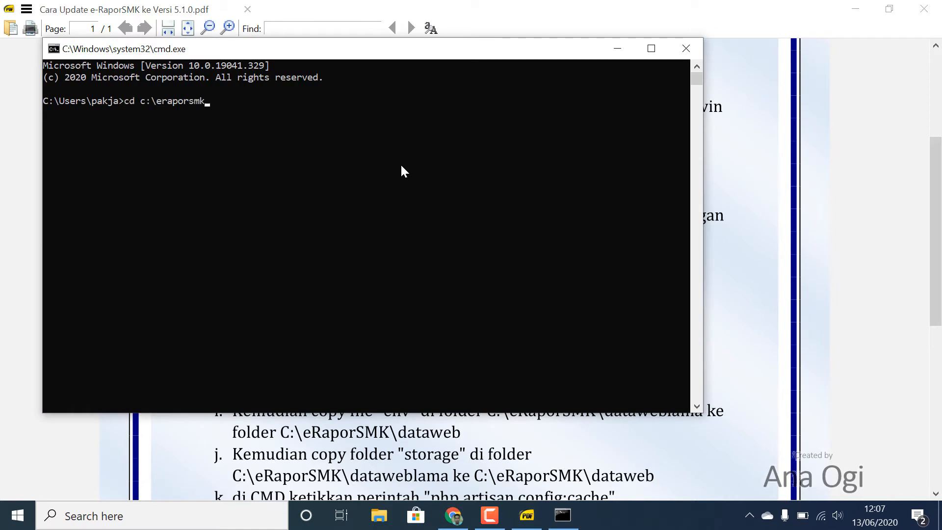
{"action": "key", "text": "Return"}
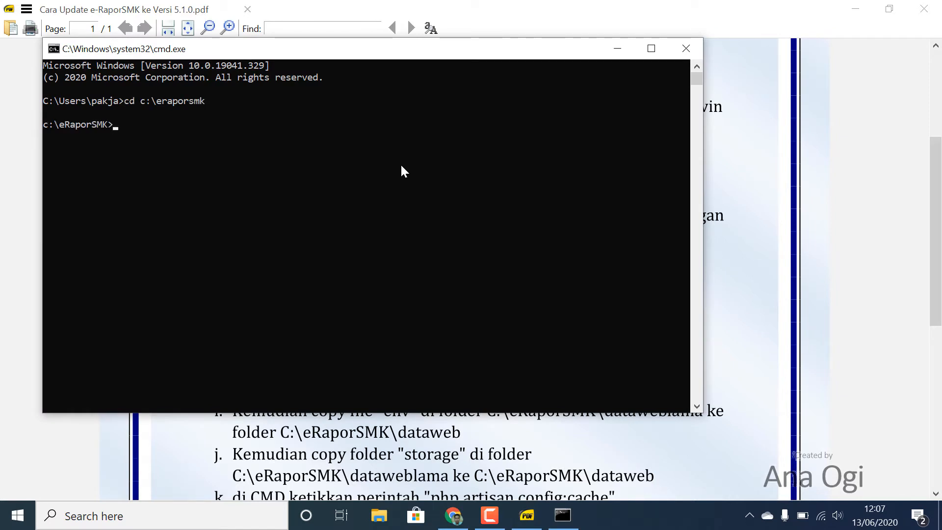
{"action": "left_click", "coordinate": [744, 302]}
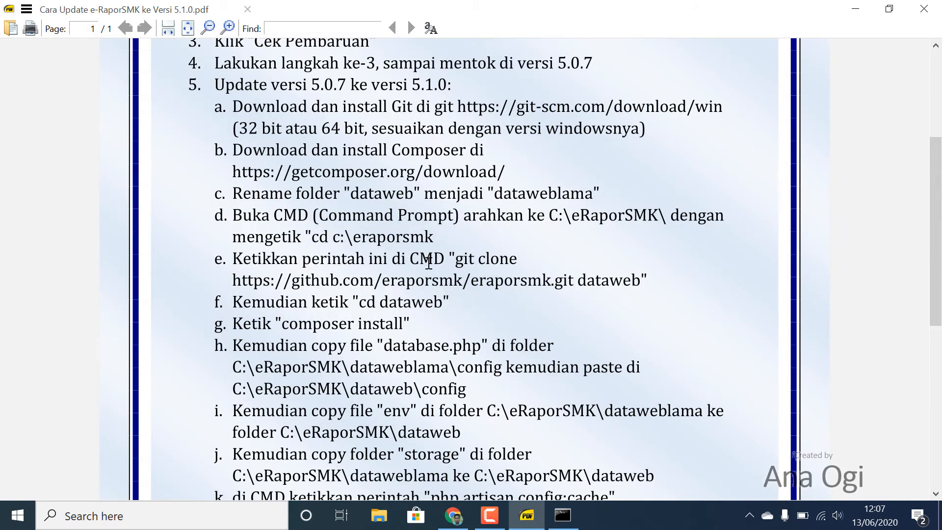
{"action": "left_click_drag", "start_coordinate": [458, 261], "coordinate": [637, 284]}
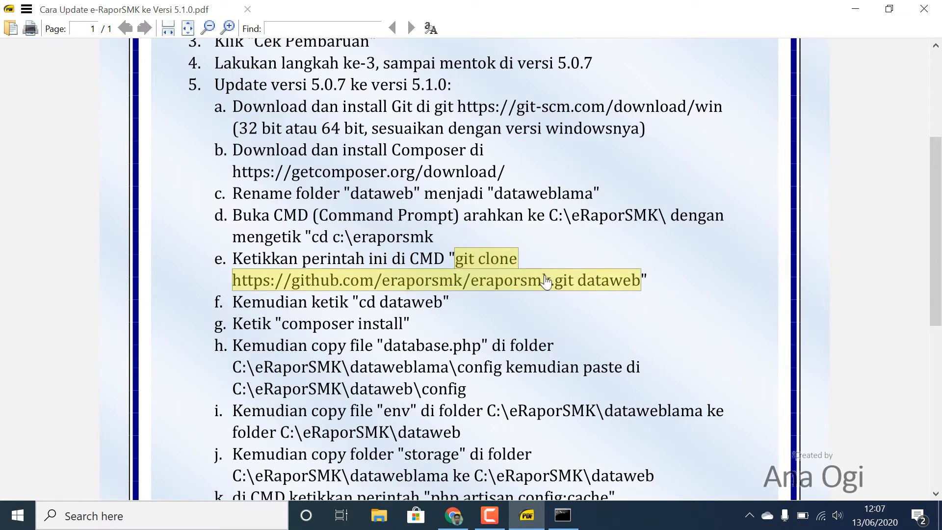
{"action": "right_click", "coordinate": [491, 261]}
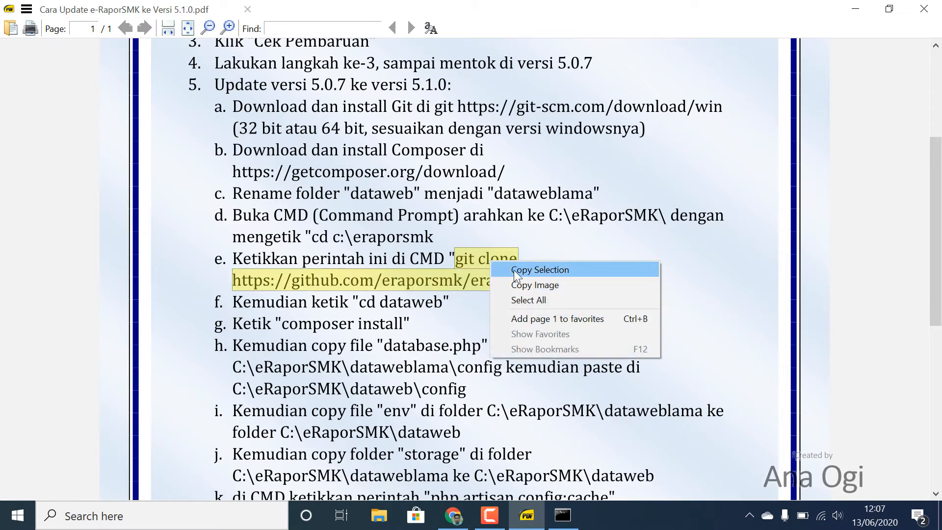
{"action": "left_click", "coordinate": [514, 271]}
{"action": "left_click", "coordinate": [563, 515]}
{"action": "right_click", "coordinate": [563, 516]}
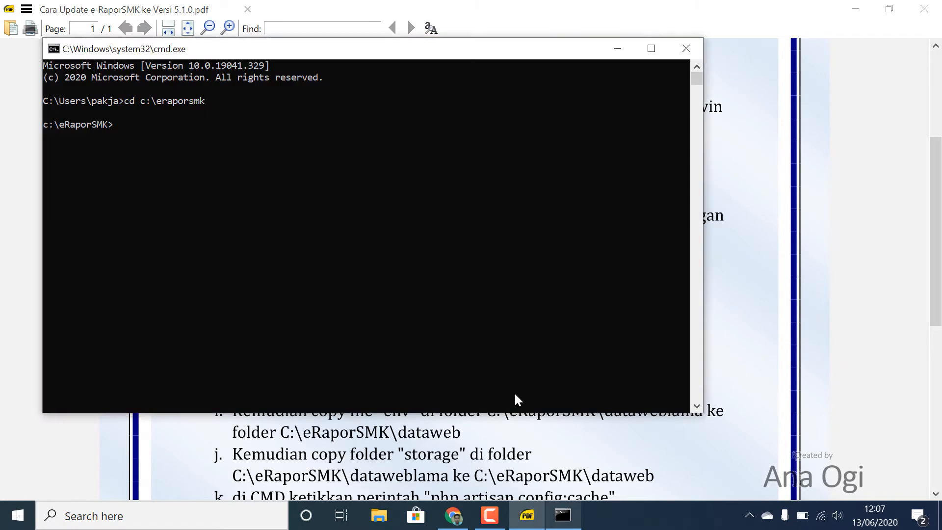
{"action": "left_click", "coordinate": [506, 284]}
{"action": "right_click", "coordinate": [506, 284]}
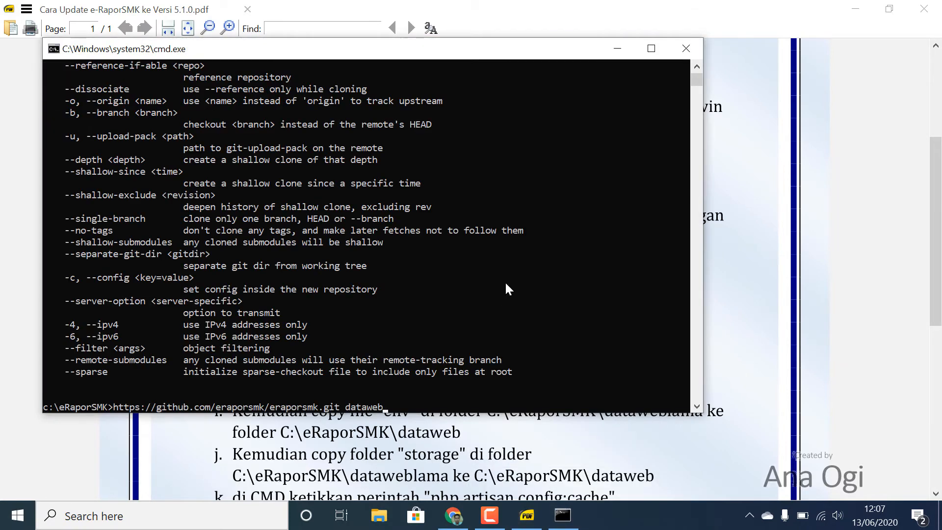
{"action": "key", "text": "Return"}
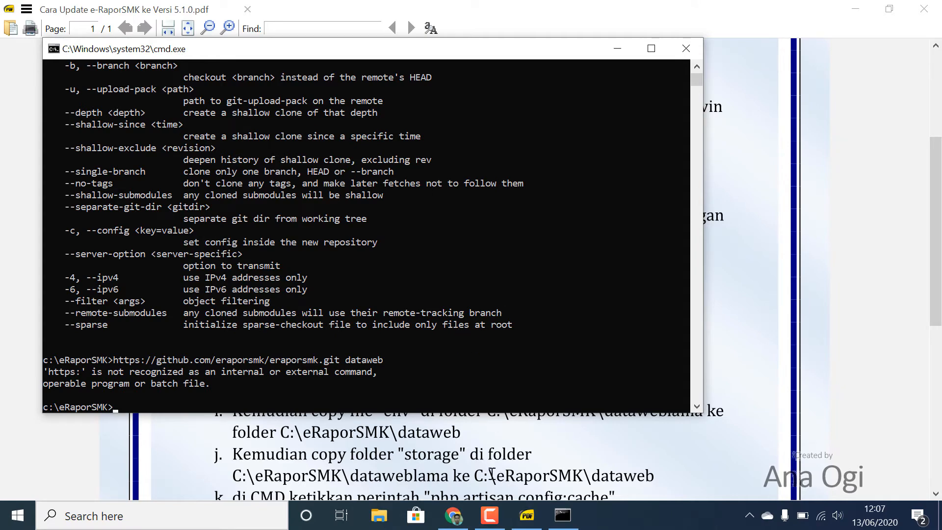
Step: Copy the two-line clone command from step e of the guide again and paste it into Command Prompt
{"action": "left_click", "coordinate": [527, 515]}
{"action": "left_click", "coordinate": [503, 258]}
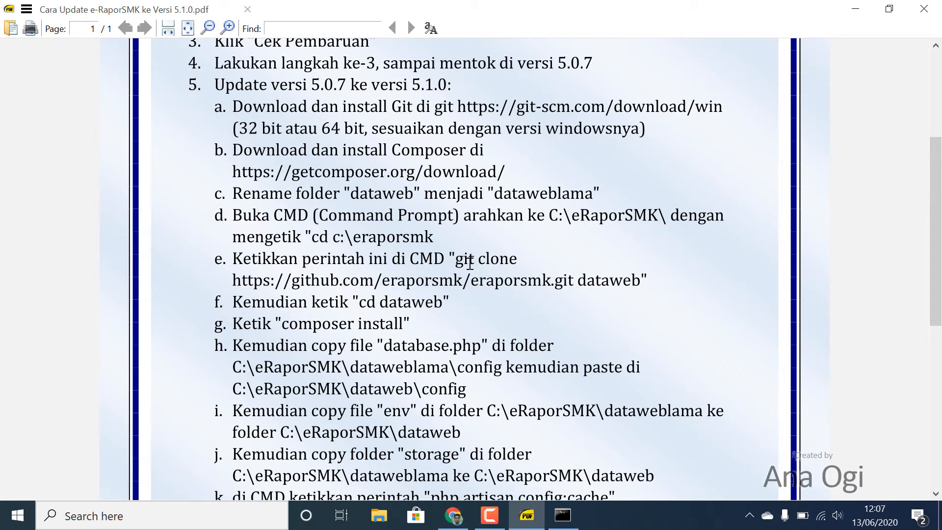
{"action": "mouse_move", "coordinate": [456, 259]}
{"action": "left_mouse_down"}
{"action": "mouse_move", "coordinate": [518, 276]}
{"action": "mouse_move", "coordinate": [642, 280]}
{"action": "left_mouse_up"}
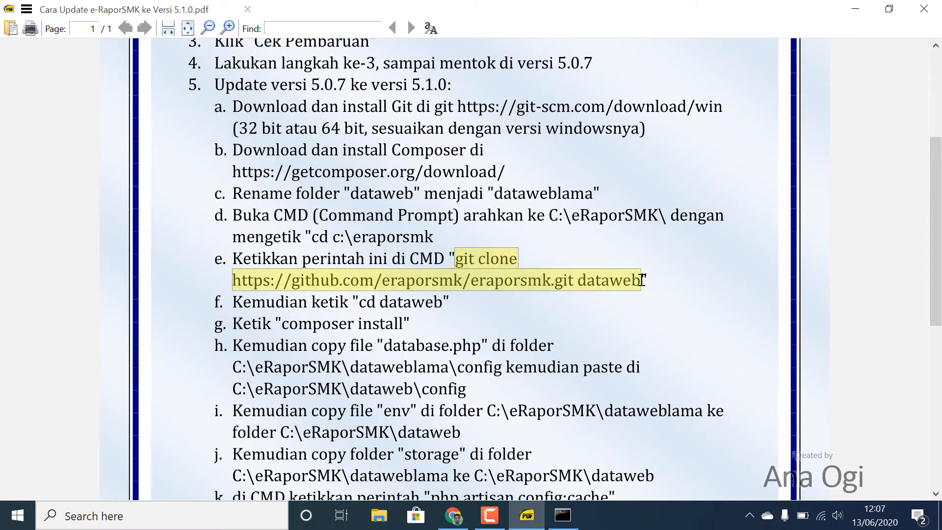
{"action": "right_click", "coordinate": [510, 259]}
{"action": "left_click", "coordinate": [543, 266]}
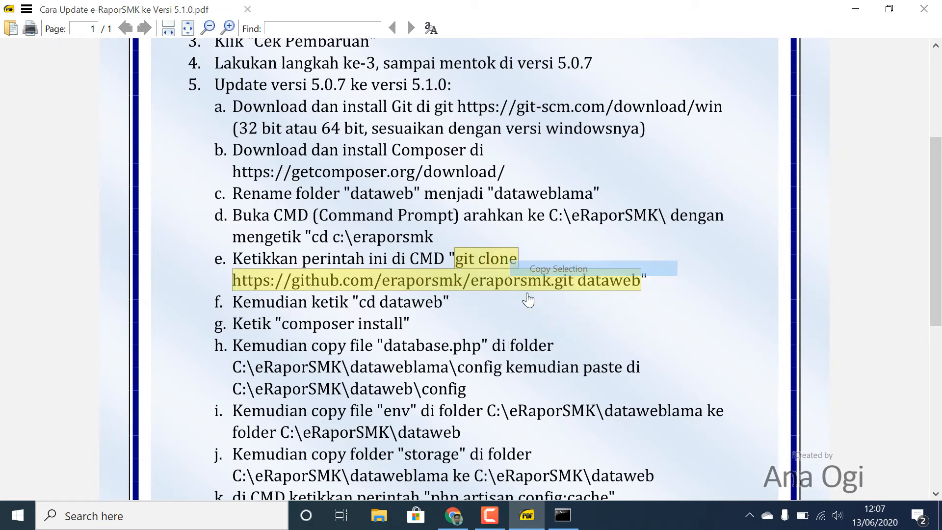
{"action": "left_click", "coordinate": [563, 515]}
{"action": "left_click", "coordinate": [527, 383]}
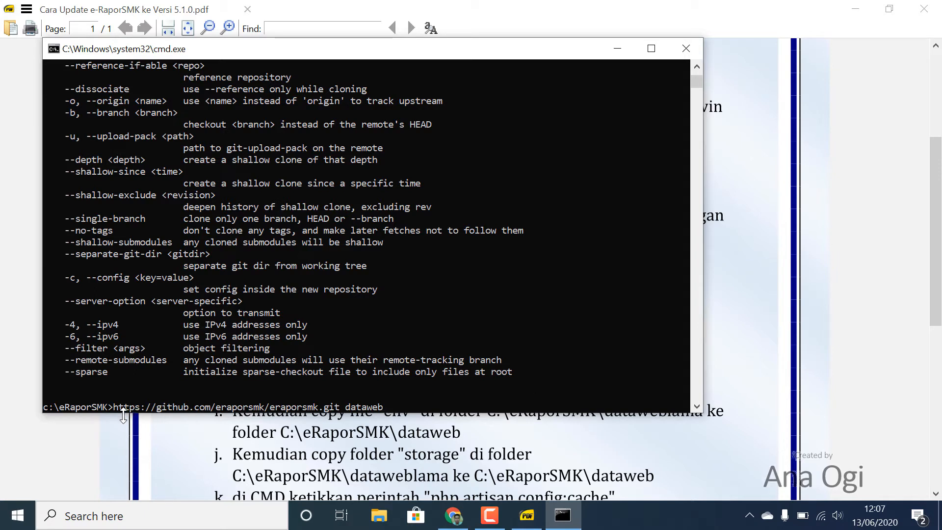
{"action": "left_click", "coordinate": [528, 517]}
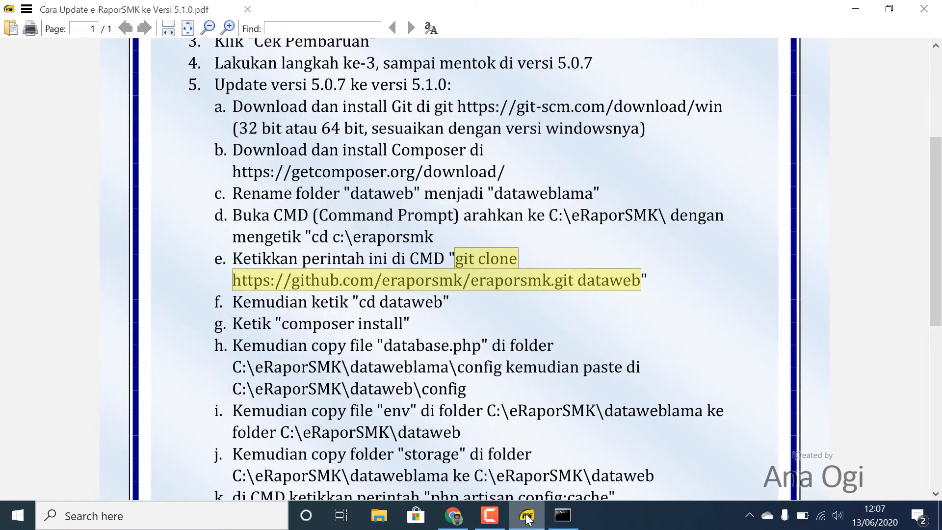
{"action": "left_click", "coordinate": [528, 516]}
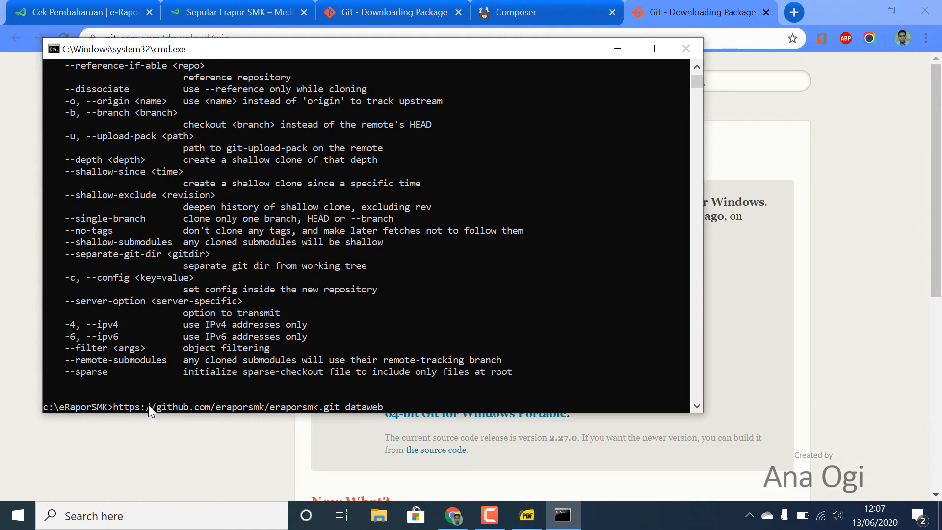
Step: Insert git clone in front of the pasted repository URL on the Command Prompt line
{"action": "left_click", "coordinate": [111, 408]}
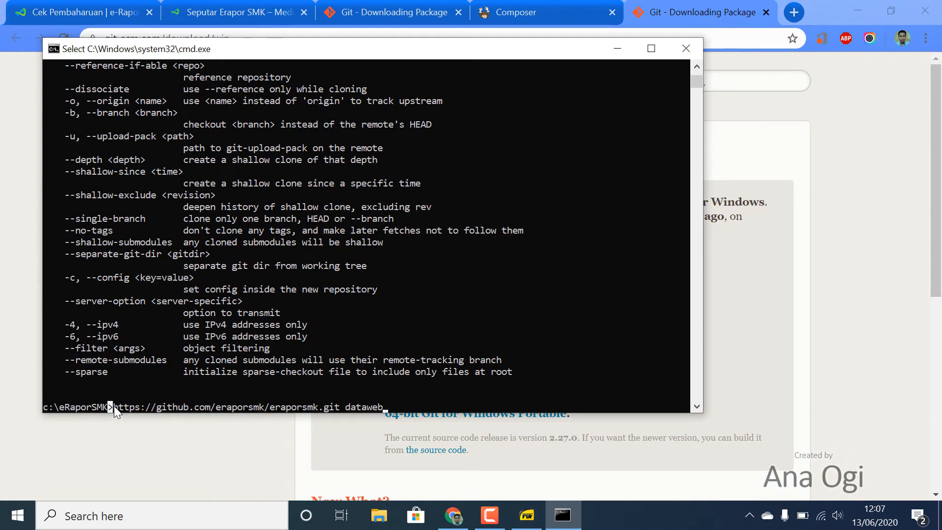
{"action": "left_click", "coordinate": [114, 407]}
{"action": "key", "text": "Escape"}
{"action": "key", "text": "Left"}
{"action": "key", "text": "Left"}
{"action": "key", "text": "Left"}
{"action": "key", "text": "Left"}
{"action": "key", "text": "Left"}
{"action": "key", "text": "Left"}
{"action": "key", "text": "Left"}
{"action": "key", "text": "Left"}
{"action": "key", "text": "Left"}
{"action": "key", "text": "Left"}
{"action": "key", "text": "Left"}
{"action": "key", "text": "Left"}
{"action": "key", "text": "Left"}
{"action": "key", "text": "Left"}
{"action": "key", "text": "Left"}
{"action": "key", "text": "Left"}
{"action": "key", "text": "Left"}
{"action": "key", "text": "Left"}
{"action": "key", "text": "Left"}
{"action": "key", "text": "Left"}
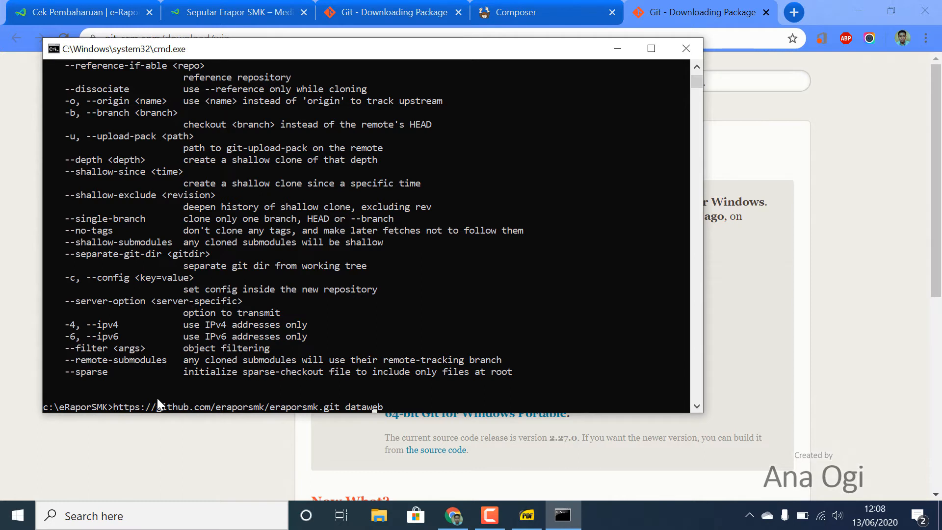
{"action": "key", "text": "Home"}
{"action": "type", "text": "git clon"}
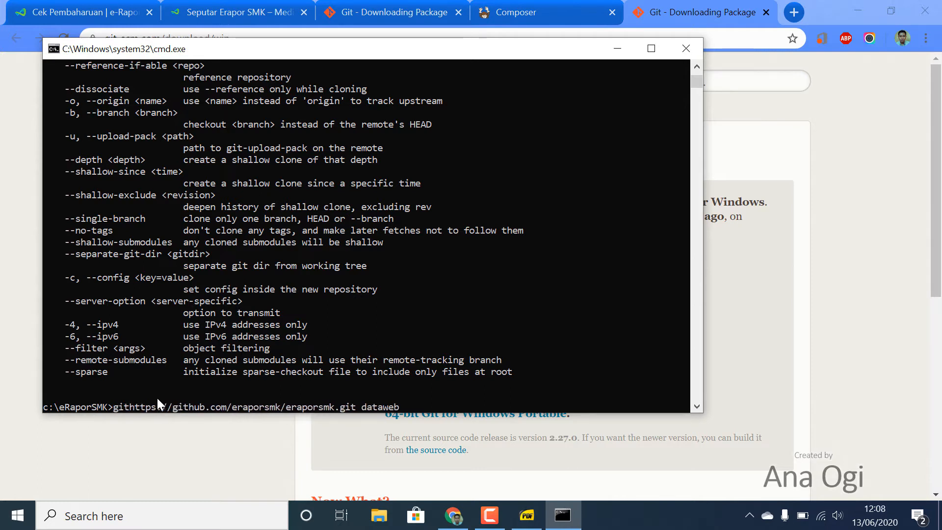
{"action": "type", "text": "e"}
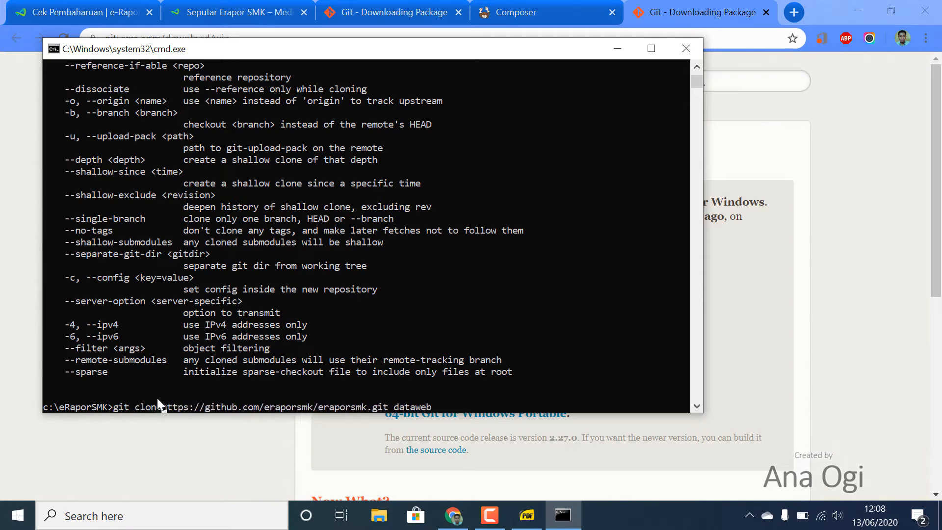
{"action": "left_click", "coordinate": [538, 522]}
{"action": "left_click", "coordinate": [536, 520]}
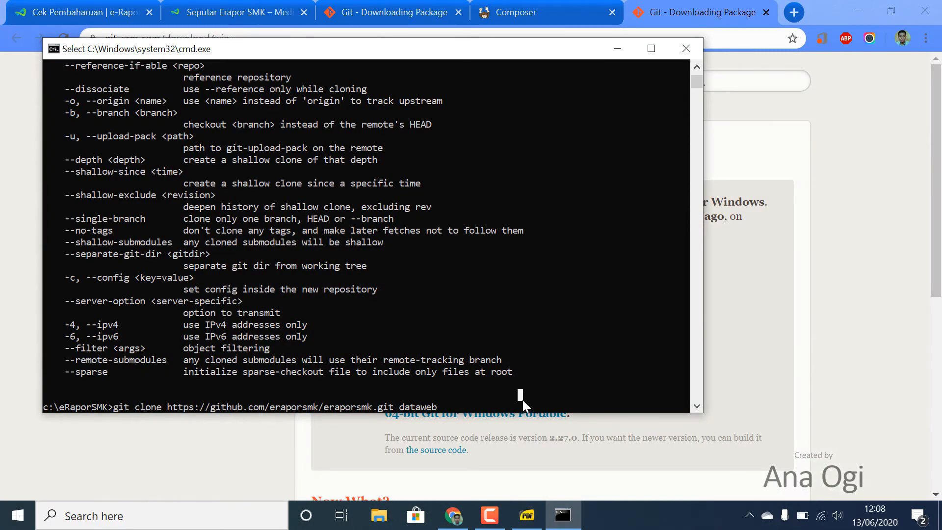
{"action": "key", "text": "Escape"}
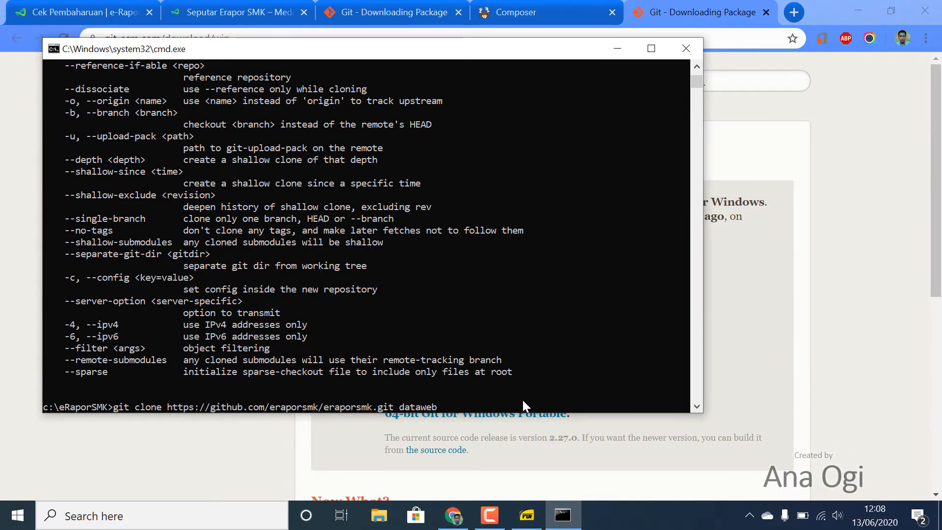
{"action": "left_click", "coordinate": [493, 407]}
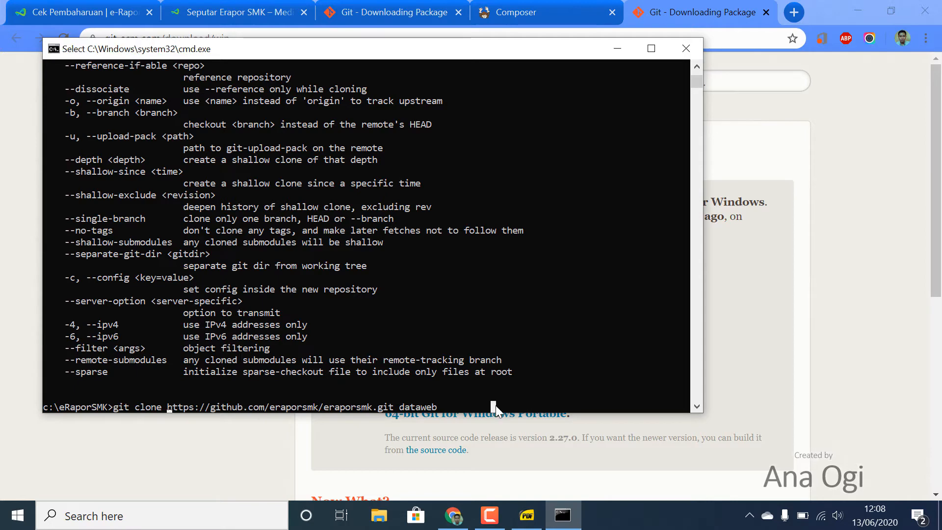
{"action": "key", "text": "Escape"}
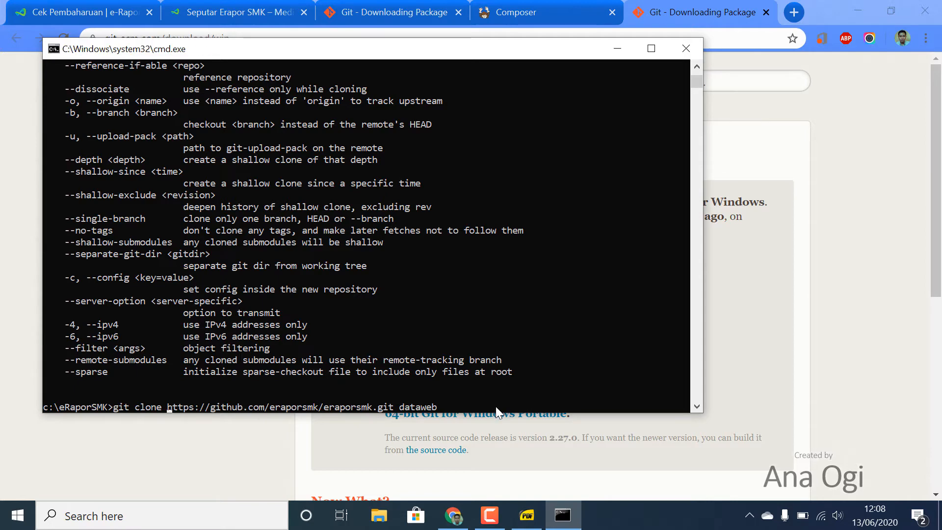
{"action": "key", "text": "Return"}
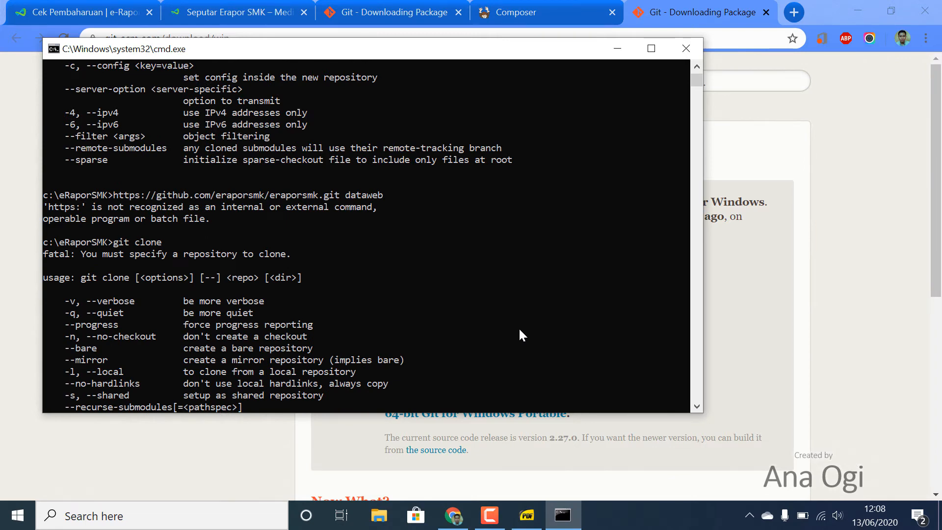
{"action": "scroll", "coordinate": [519, 330], "scroll_direction": "down", "scroll_amount": 16}
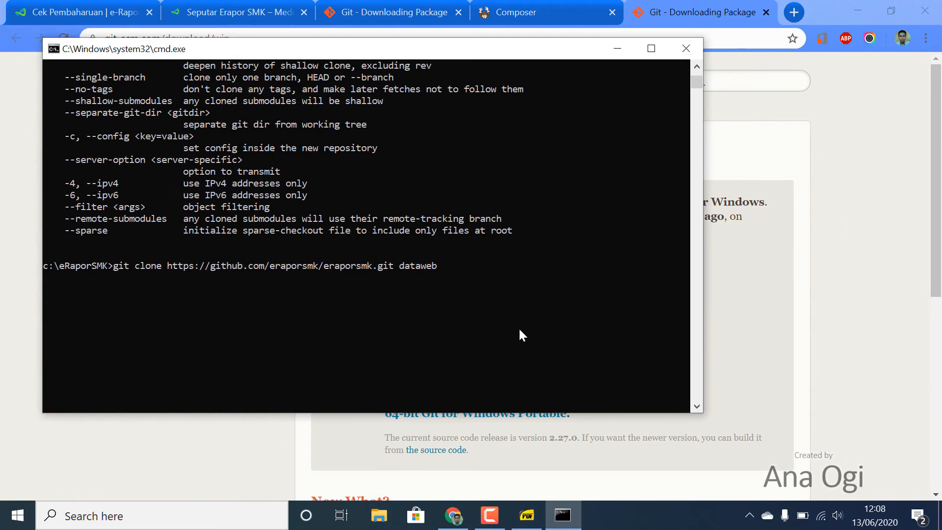
{"action": "left_click", "coordinate": [507, 295]}
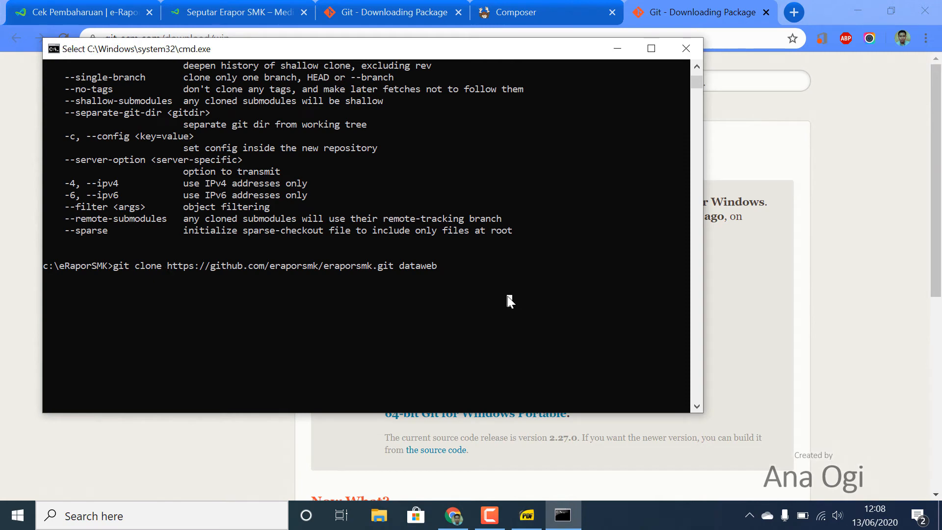
{"action": "key", "text": "Escape"}
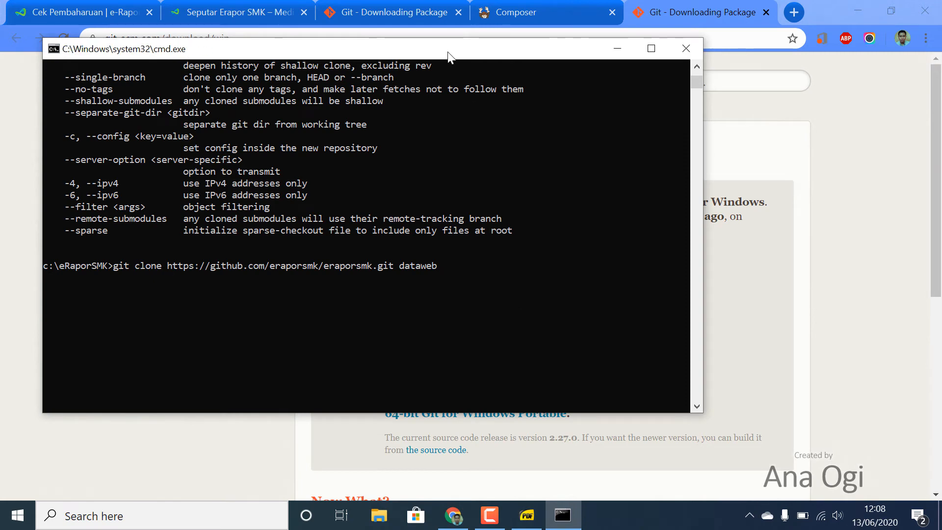
Step: Bring the PDF guide behind Command Prompt and reposition the prompt window so the clone command in step e stays readable
{"action": "left_click_drag", "start_coordinate": [451, 52], "coordinate": [697, 115]}
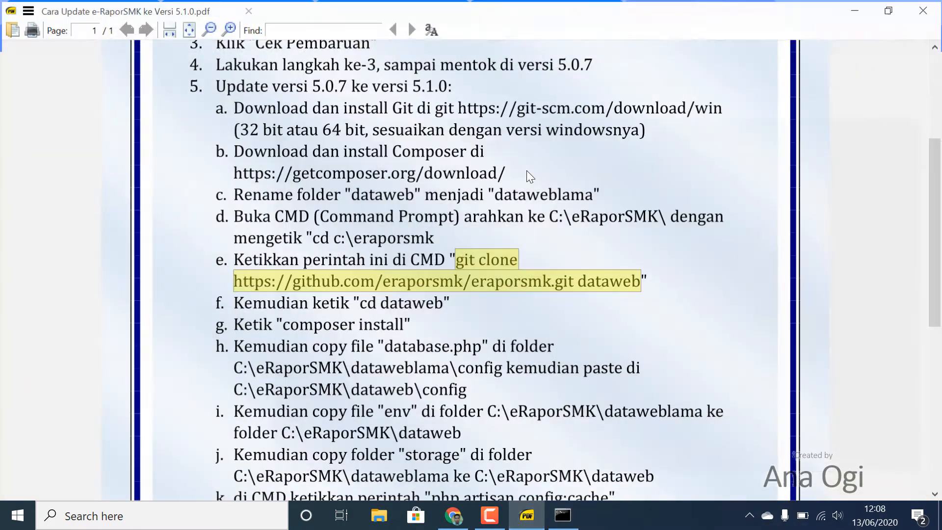
{"action": "left_click", "coordinate": [527, 515]}
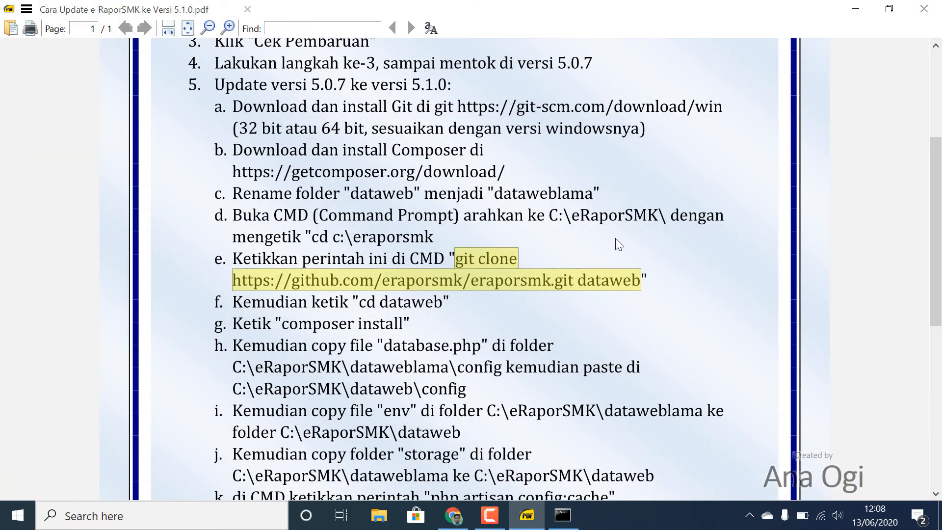
{"action": "scroll", "coordinate": [615, 240], "scroll_direction": "down", "scroll_amount": 5}
{"action": "left_click", "coordinate": [563, 515]}
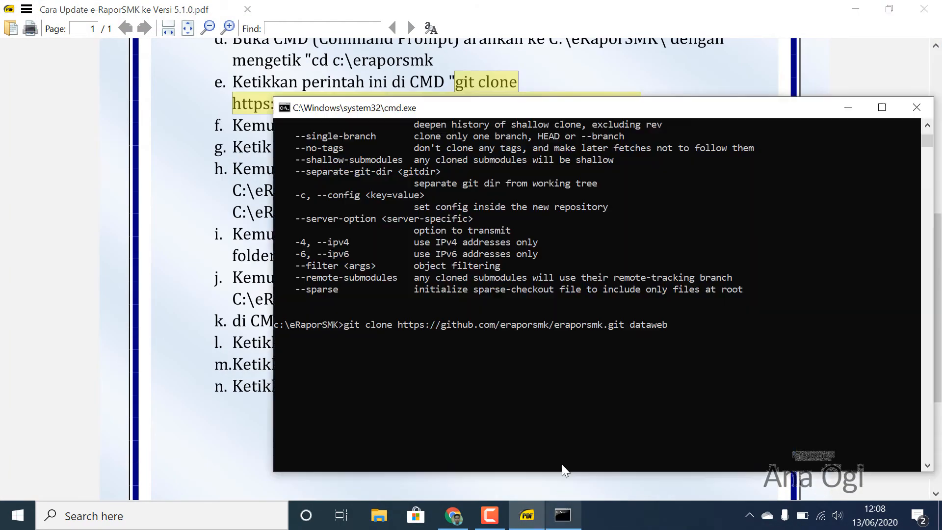
{"action": "left_click_drag", "start_coordinate": [632, 115], "coordinate": [639, 128]}
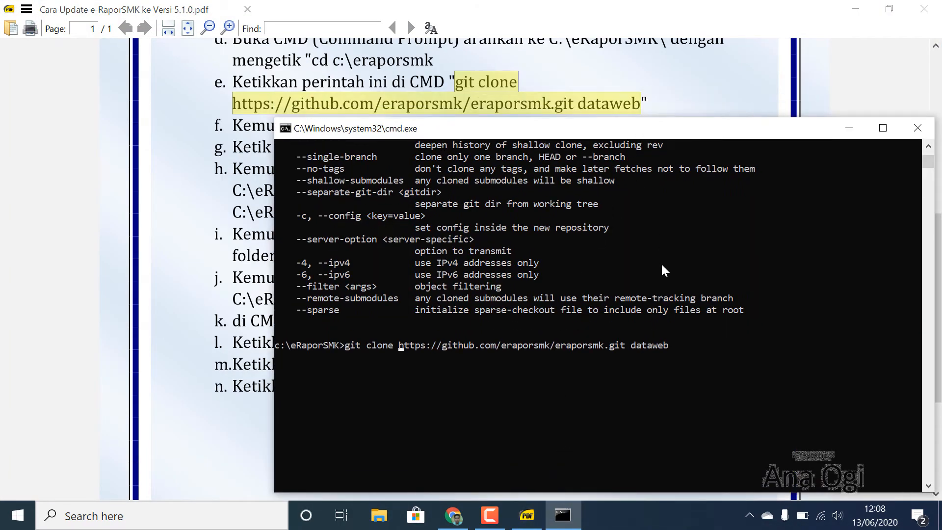
{"action": "key", "text": "Return"}
{"action": "type", "text": "git "}
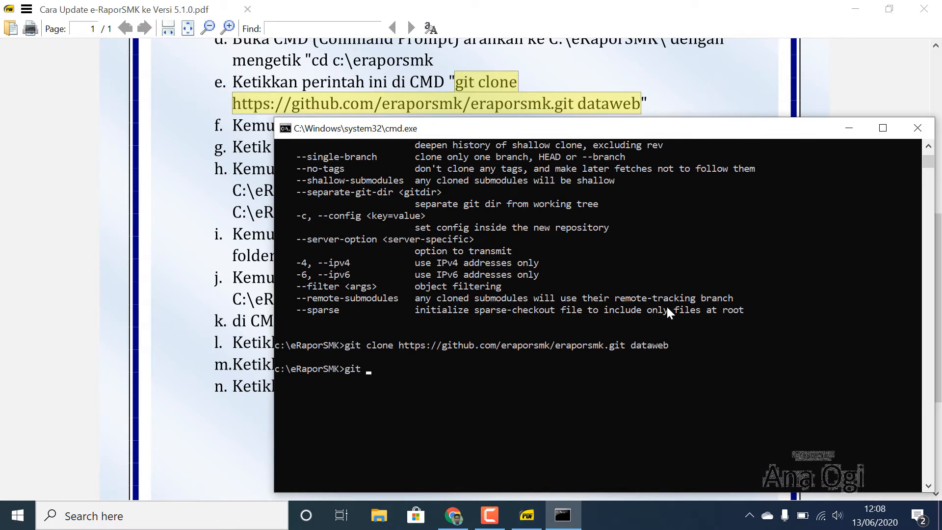
{"action": "type", "text": "clone https://github.com/"}
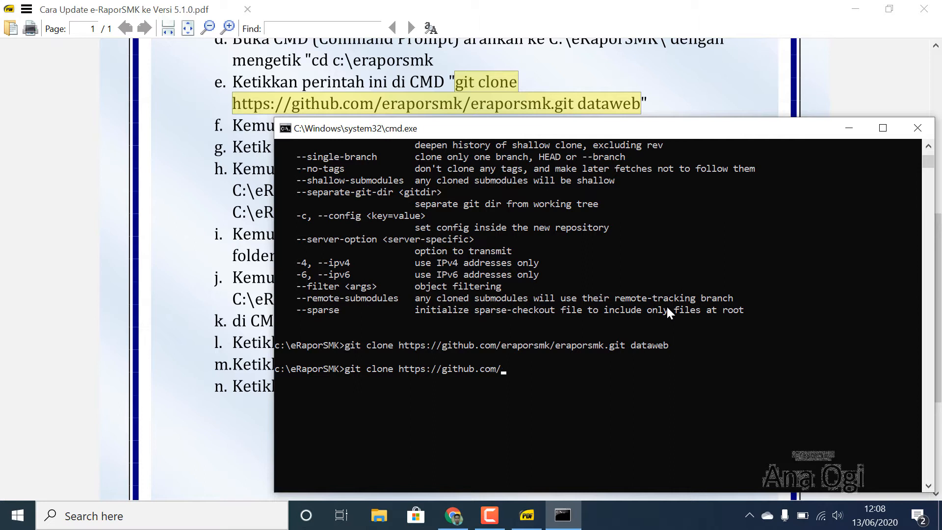
{"action": "type", "text": "eraporsmk/eraporsmk"}
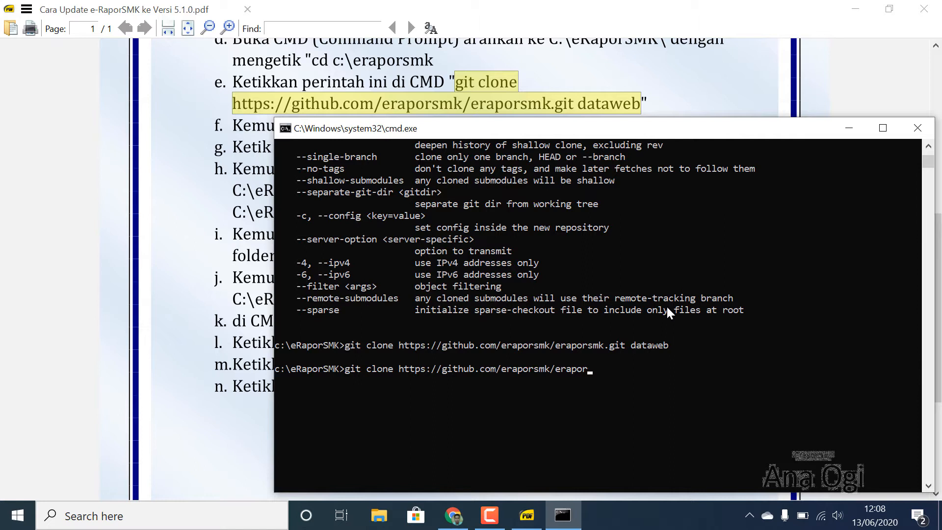
{"action": "type", "text": ".git dataweb"}
{"action": "key", "text": "Return"}
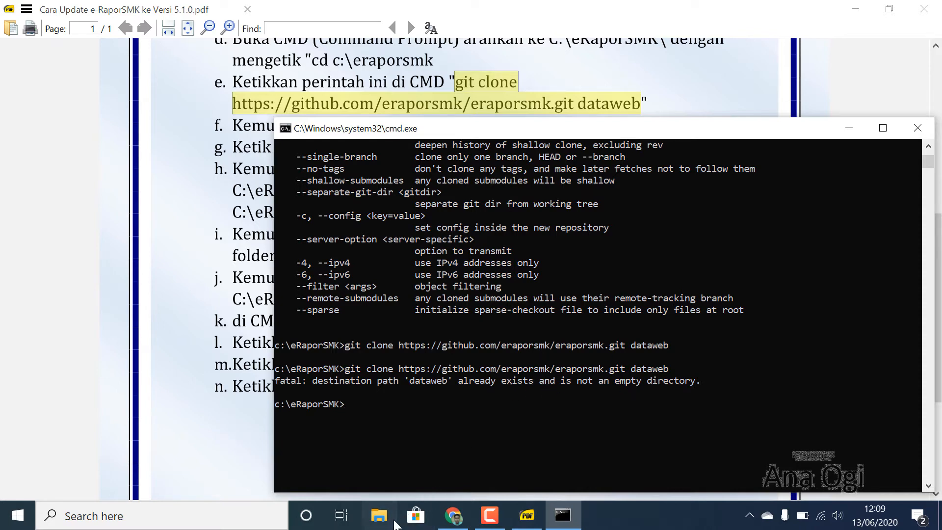
Step: In File Explorer, rename the dataweb folder inside C:\eRaporSMK to dataweblama
{"action": "left_click", "coordinate": [380, 515]}
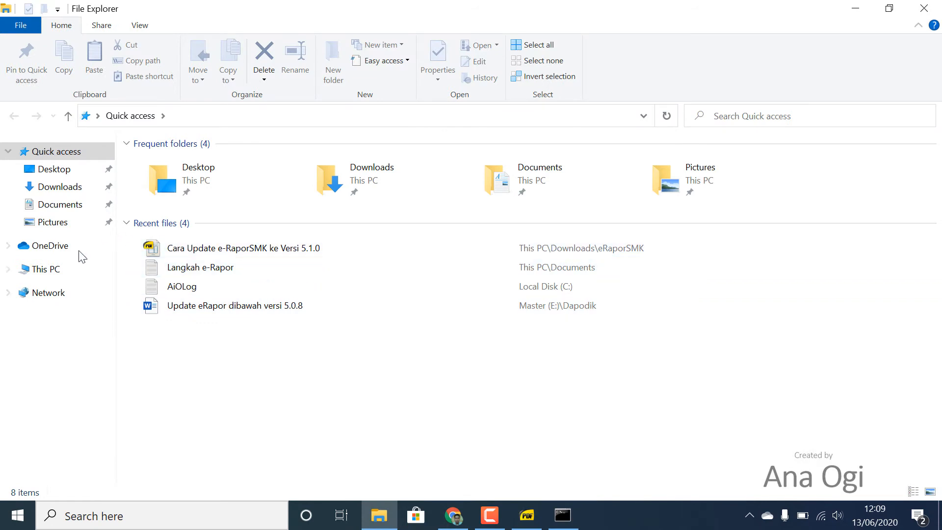
{"action": "left_click", "coordinate": [48, 269]}
{"action": "double_click", "coordinate": [231, 269]}
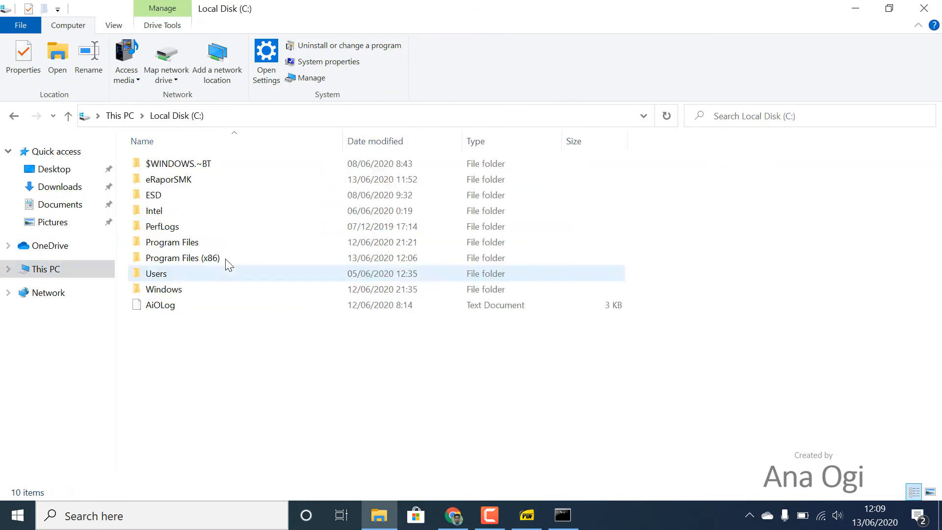
{"action": "double_click", "coordinate": [167, 181]}
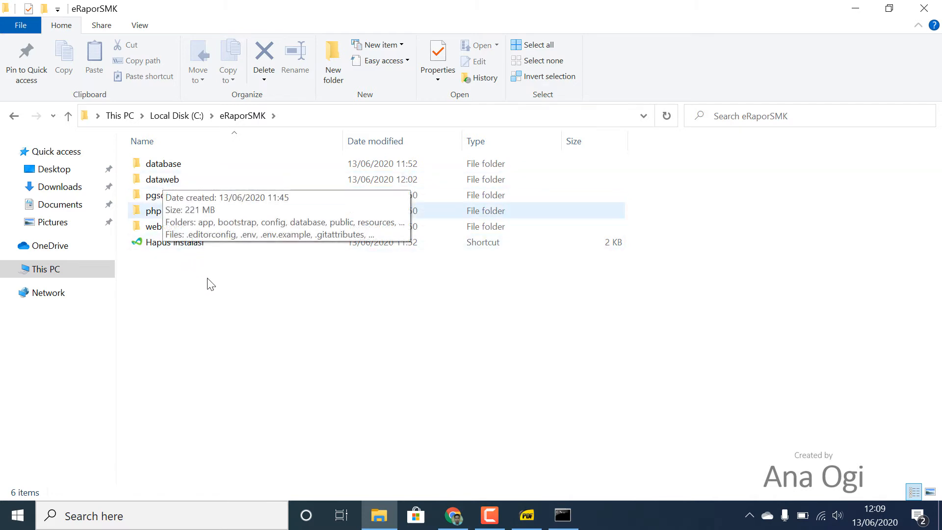
{"action": "left_click", "coordinate": [174, 184]}
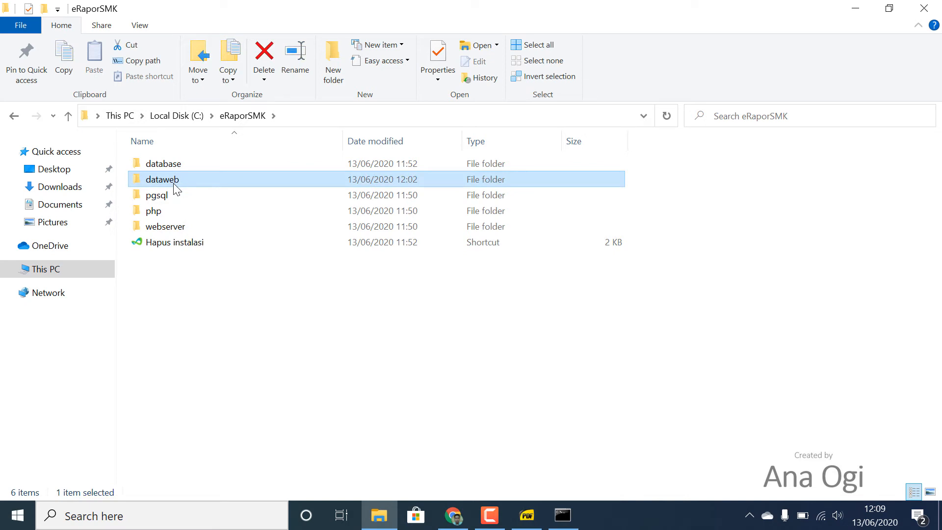
{"action": "left_click", "coordinate": [175, 184]}
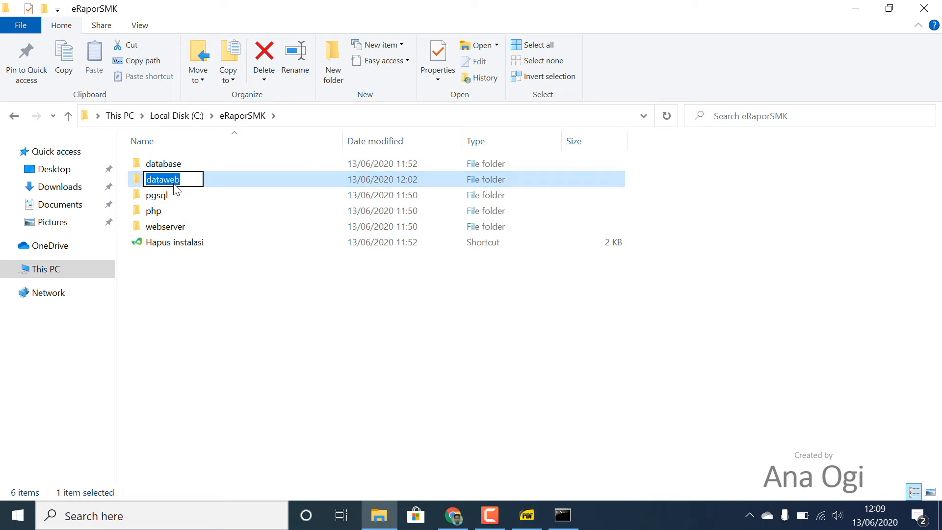
{"action": "left_click", "coordinate": [189, 178]}
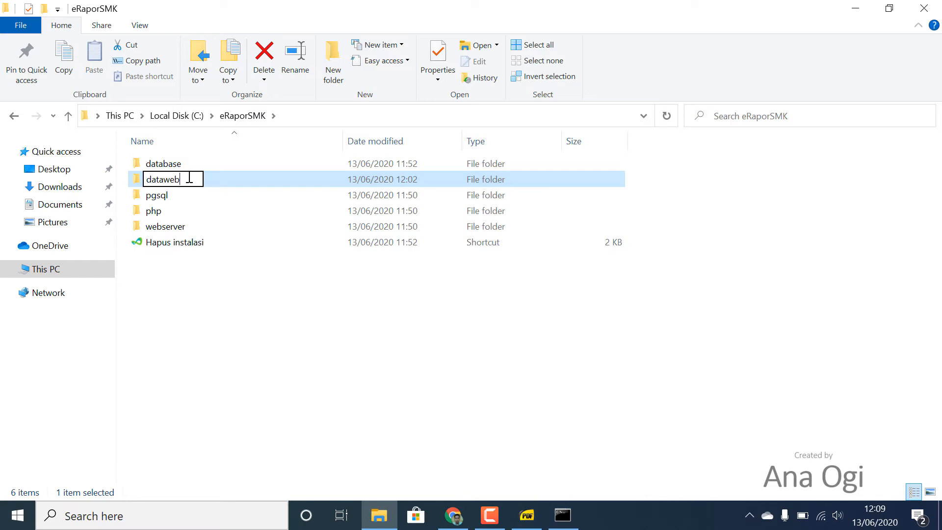
{"action": "type", "text": "lama"}
{"action": "key", "text": "Return"}
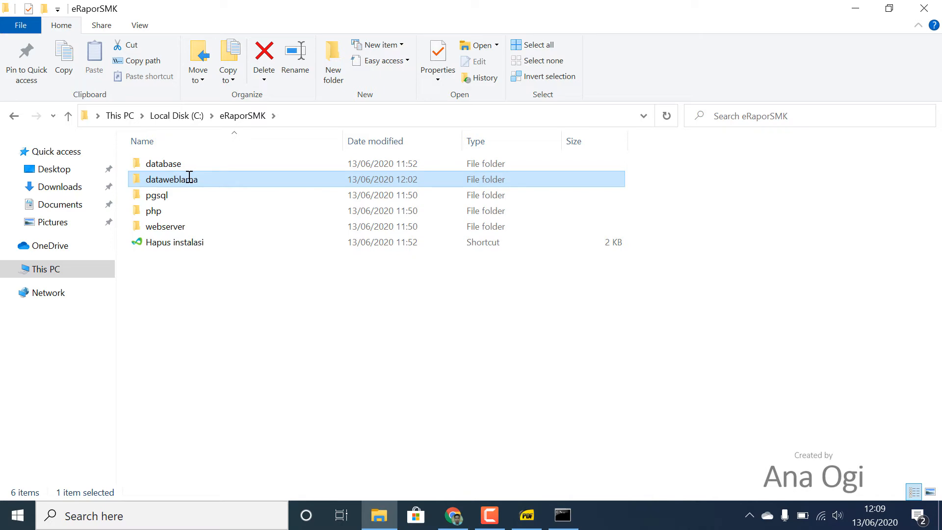
{"action": "left_click", "coordinate": [452, 436]}
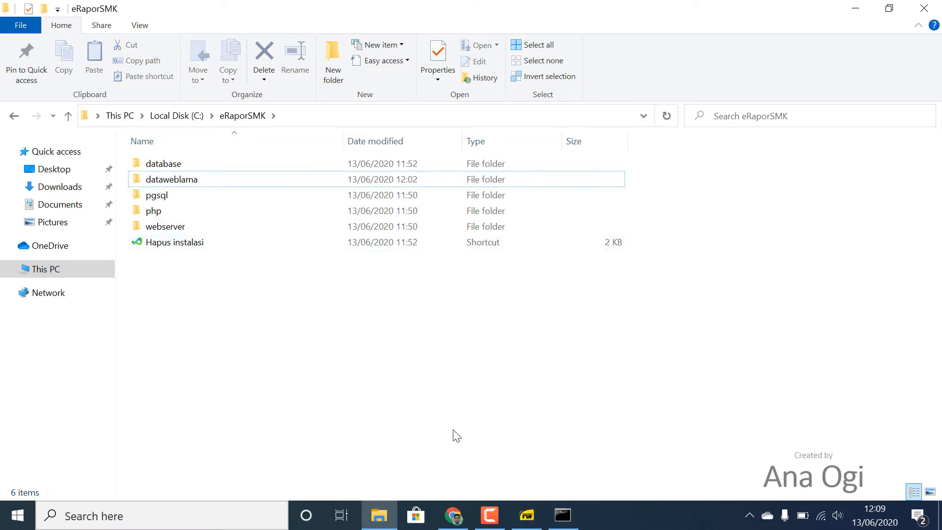
Step: Return to Command Prompt and rerun the previous git clone command for the eraporsmk repository into dataweb
{"action": "left_click", "coordinate": [563, 515]}
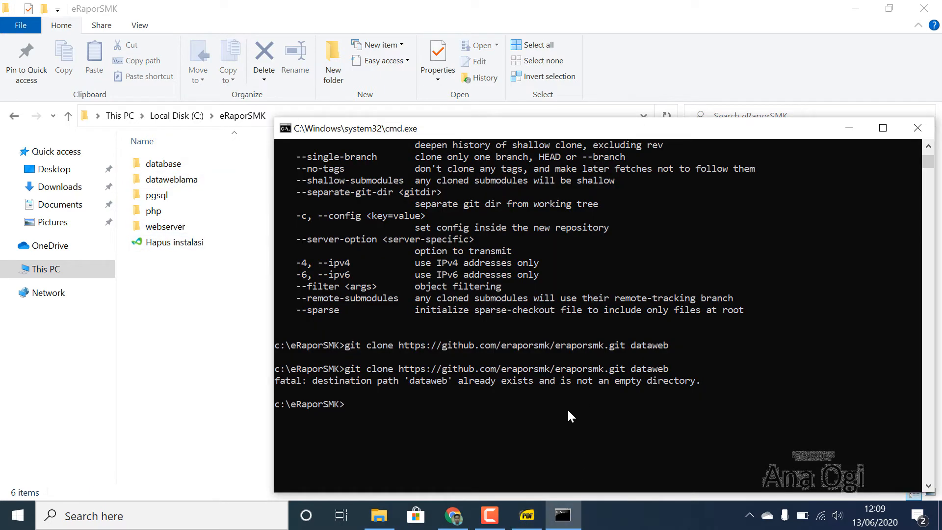
{"action": "key", "text": "Up"}
{"action": "key", "text": "Return"}
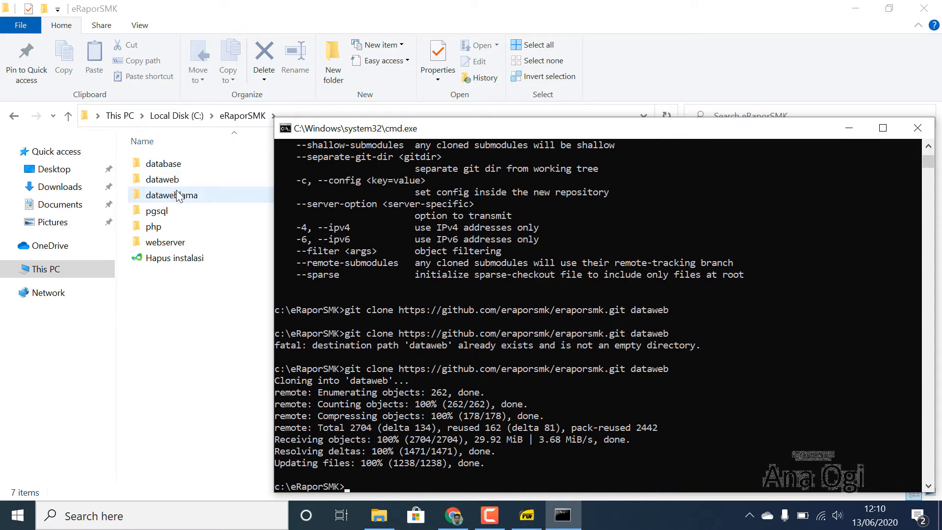
Step: Switch to the PDF guide, highlight the folder-renaming instruction in step c, and read on through the remaining update steps
{"action": "left_click", "coordinate": [526, 515]}
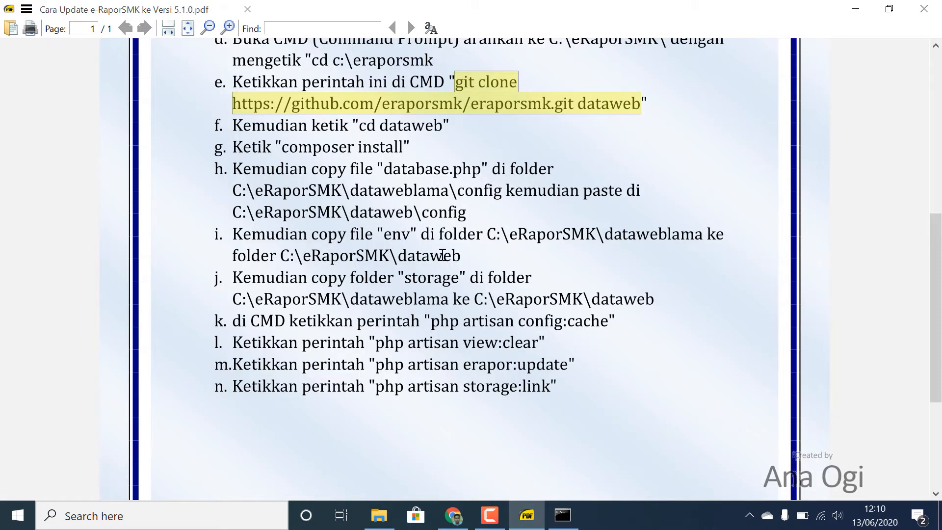
{"action": "scroll", "coordinate": [442, 255], "scroll_direction": "up", "scroll_amount": 5}
{"action": "left_click", "coordinate": [331, 195]}
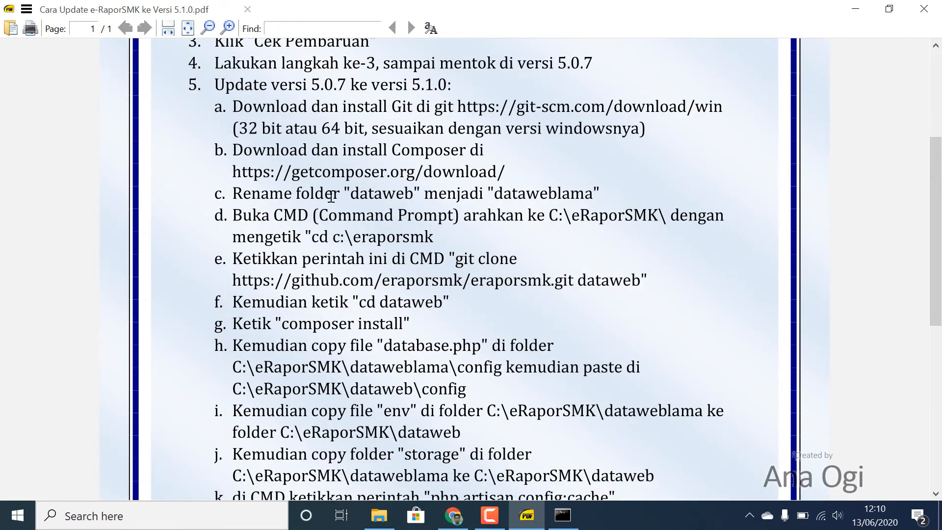
{"action": "left_click_drag", "start_coordinate": [237, 195], "coordinate": [597, 197]}
{"action": "left_click", "coordinate": [558, 194]}
{"action": "scroll", "coordinate": [559, 194], "scroll_direction": "down", "scroll_amount": 3}
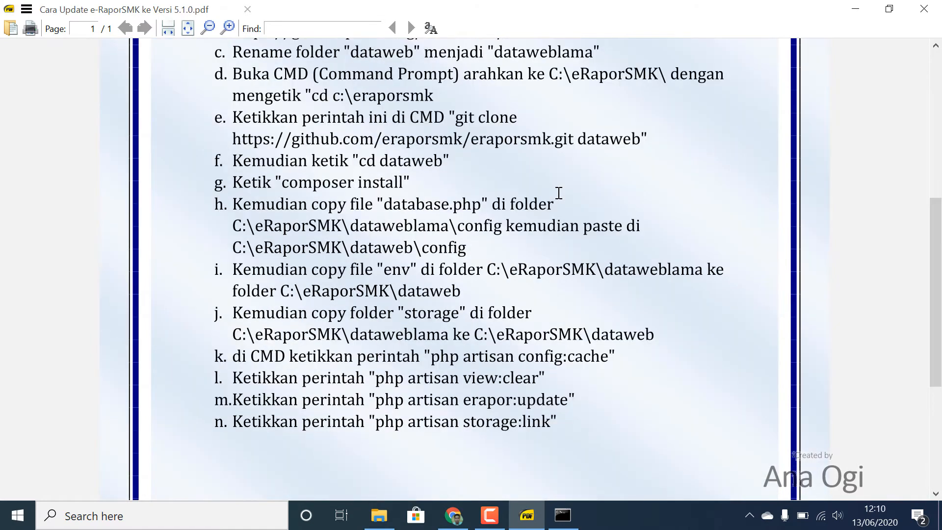
{"action": "scroll", "coordinate": [559, 170], "scroll_direction": "down", "scroll_amount": 1}
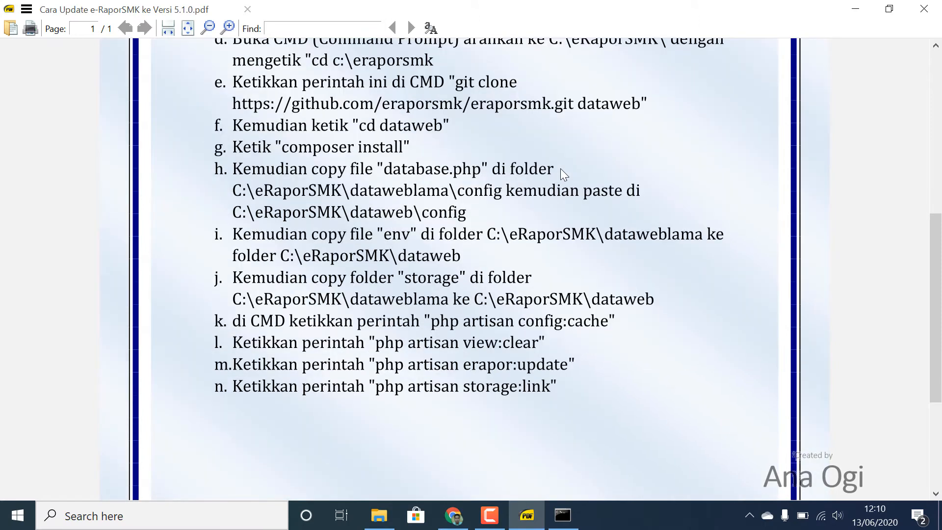
Step: In Command Prompt, change the working directory to the newly cloned folder with cd dataweb
{"action": "left_click", "coordinate": [563, 515]}
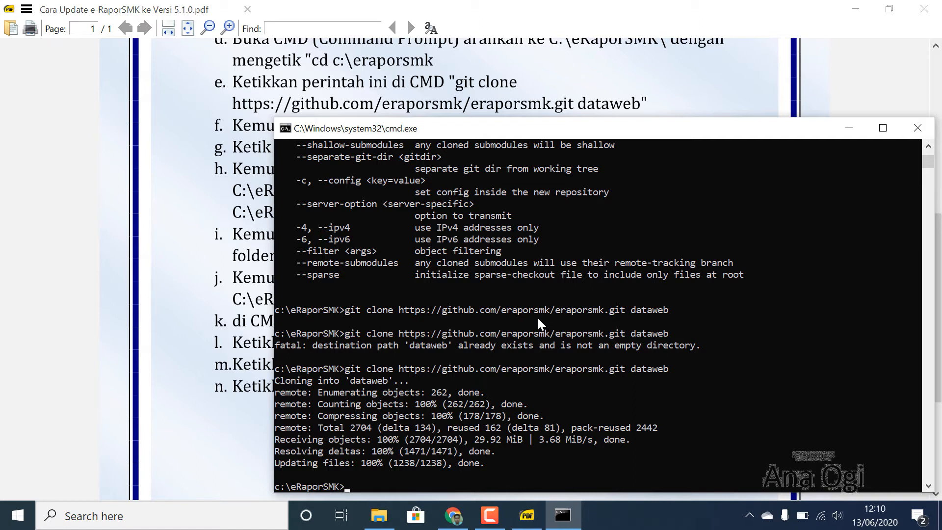
{"action": "type", "text": "dataweb"}
{"action": "key", "text": "Return"}
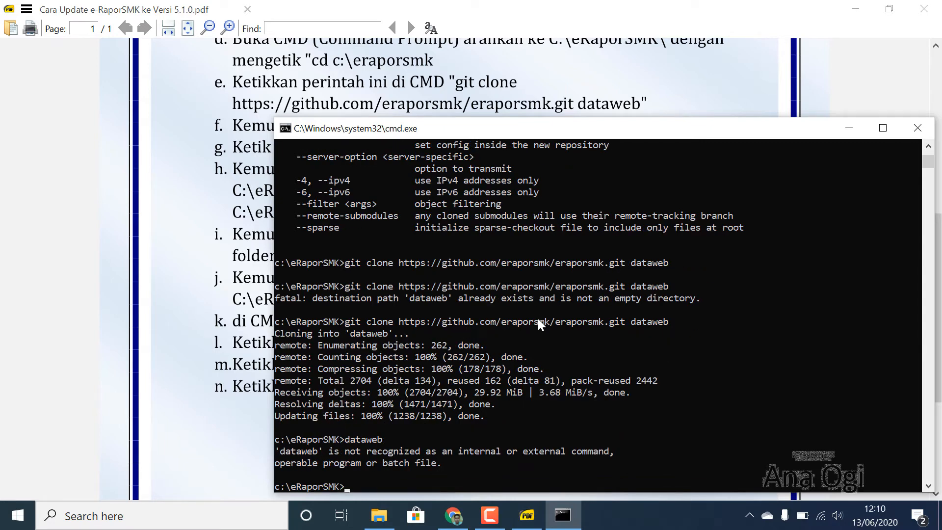
{"action": "type", "text": "cd dataweb"}
{"action": "key", "text": "Return"}
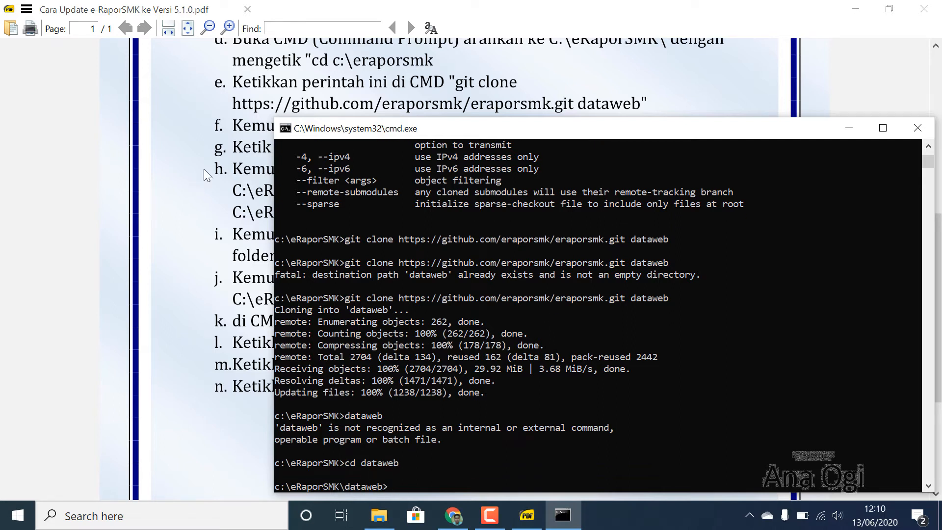
Step: Run composer install in the dataweb directory and move the Command Prompt window higher on the desktop
{"action": "scroll", "coordinate": [208, 163], "scroll_direction": "down", "scroll_amount": 3}
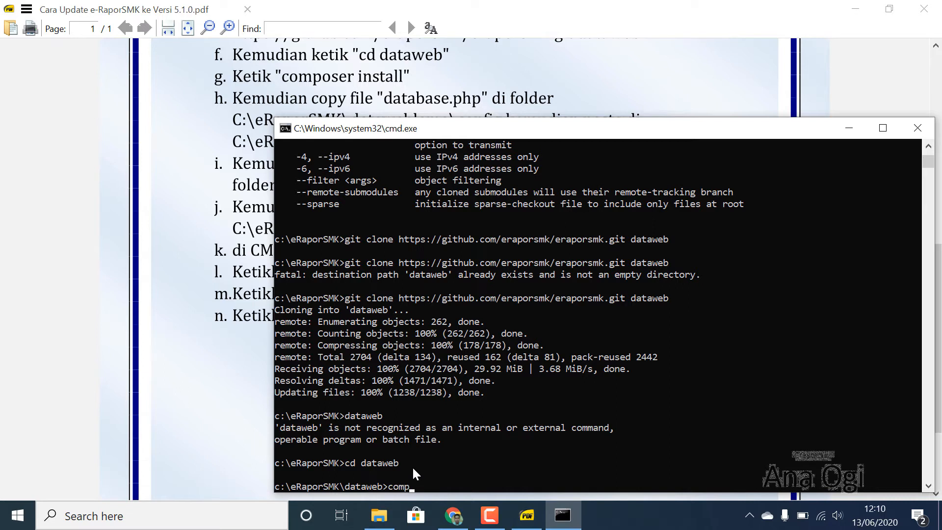
{"action": "type", "text": "install"}
{"action": "key", "text": "Return"}
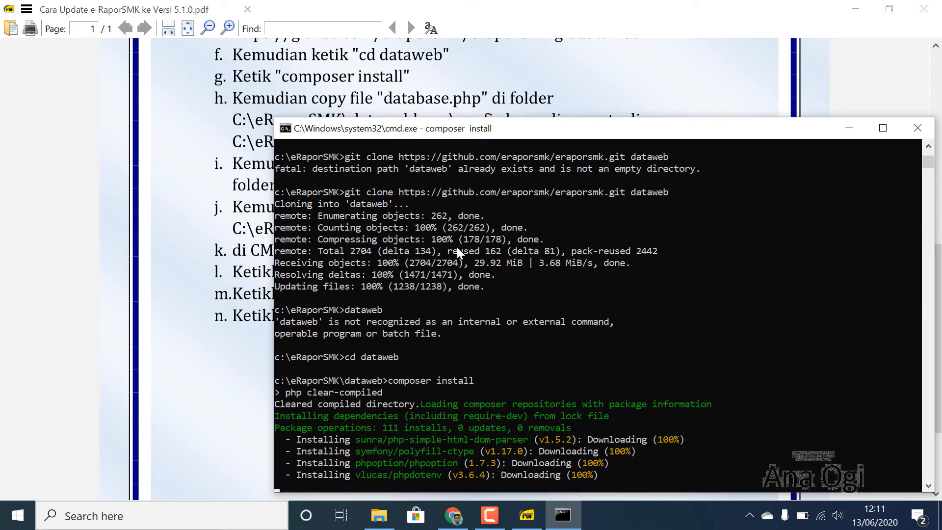
{"action": "left_click_drag", "start_coordinate": [490, 117], "coordinate": [482, 97]}
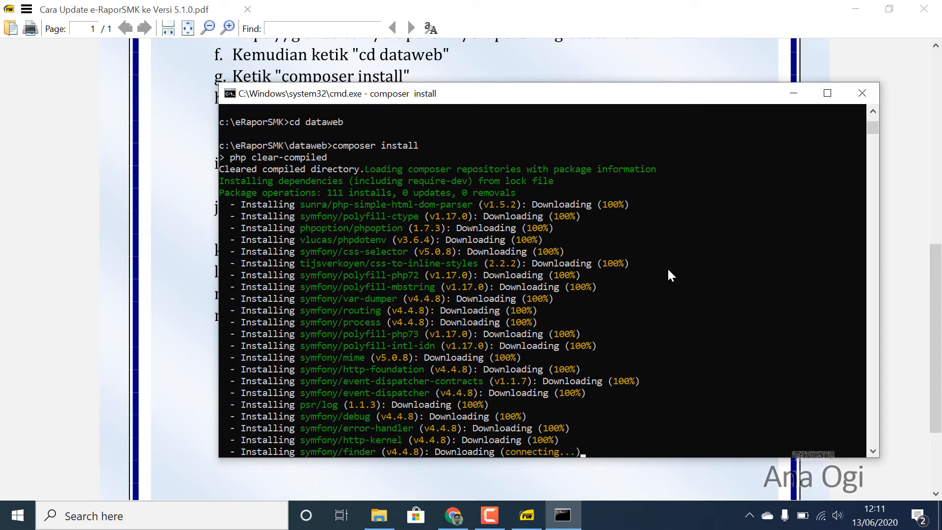
{"action": "left_click_drag", "start_coordinate": [573, 94], "coordinate": [572, 82]}
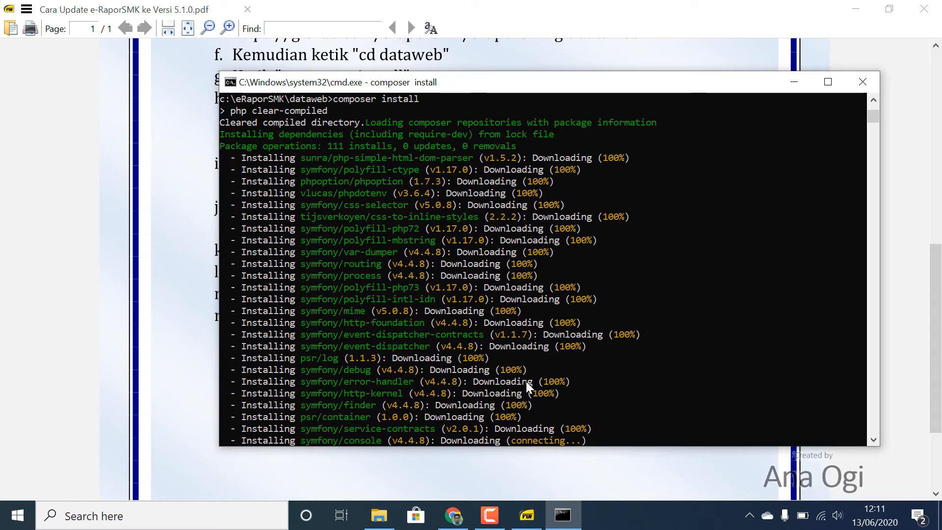
Step: Check the Composer-Setup and Git-2.27.0-64-bit installers in the eRaporSMK folder under Downloads
{"action": "left_click", "coordinate": [528, 520]}
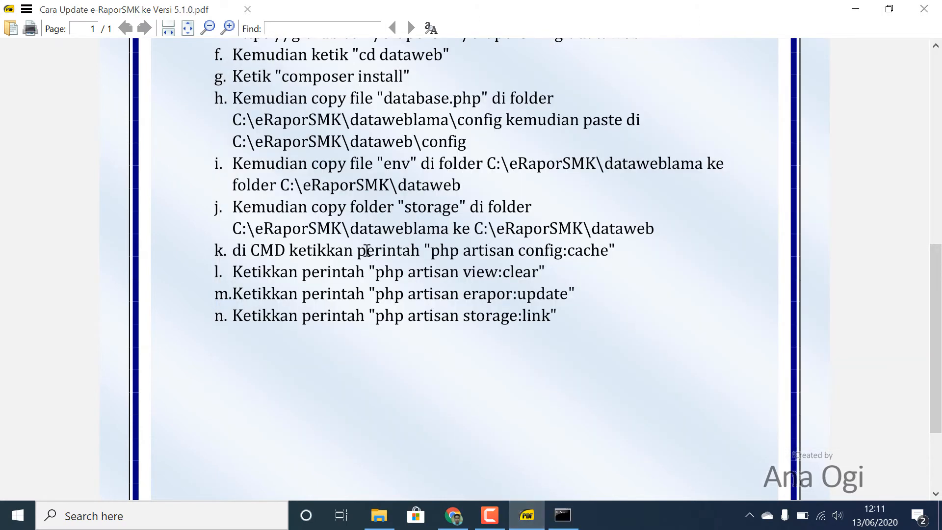
{"action": "left_click", "coordinate": [380, 515]}
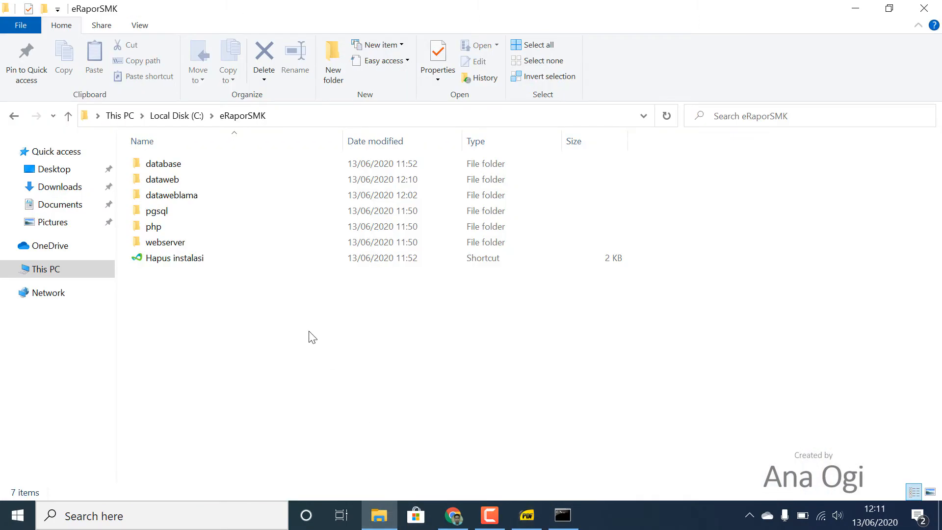
{"action": "left_click", "coordinate": [69, 190]}
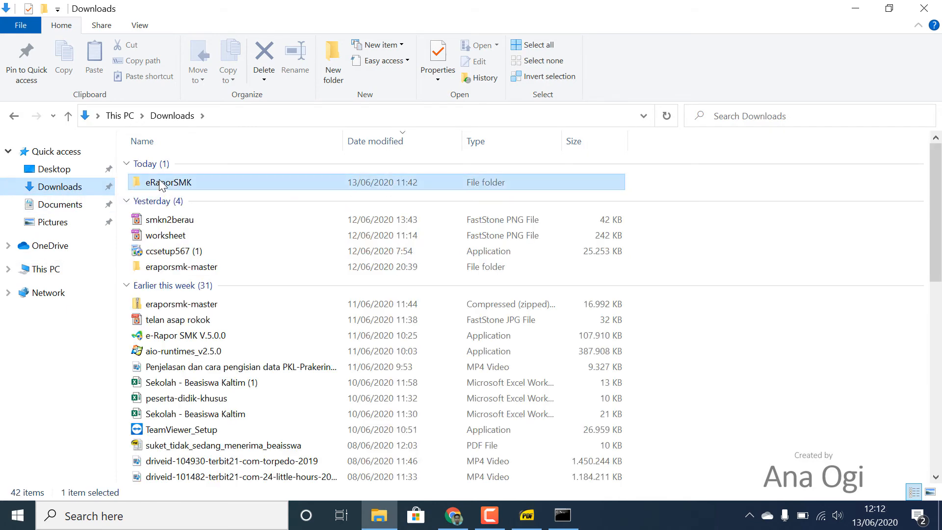
{"action": "double_click", "coordinate": [156, 181]}
{"action": "left_click", "coordinate": [175, 193]}
{"action": "left_click", "coordinate": [185, 178]}
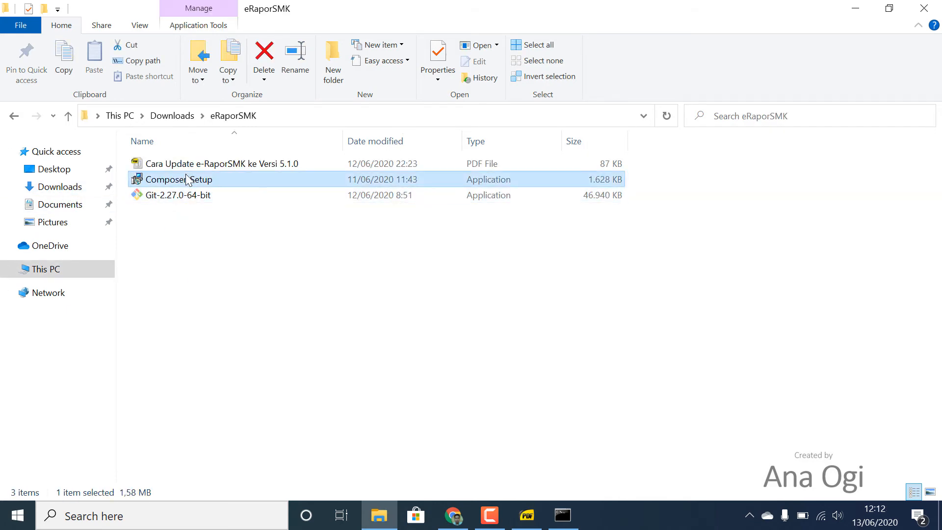
{"action": "left_click", "coordinate": [218, 195]}
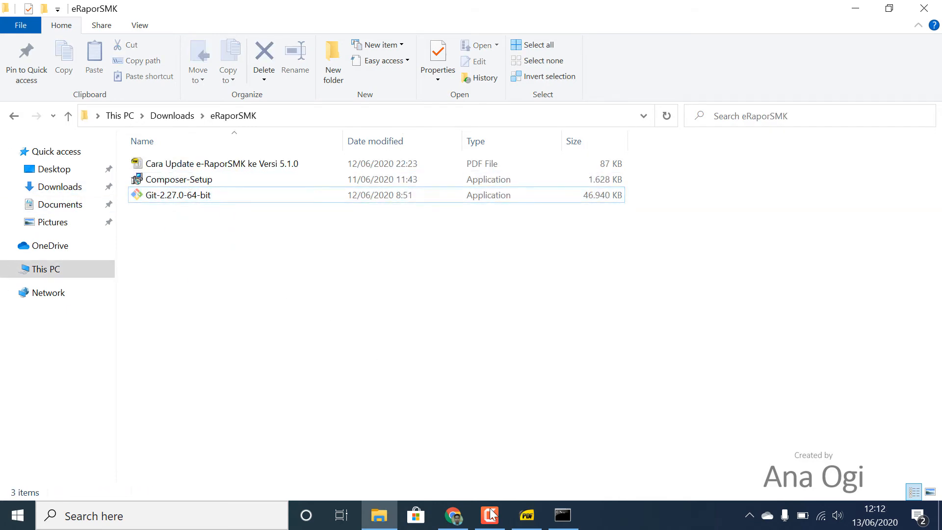
Step: Review the 5.0.7 to 5.1.0 update instructions in the PDF guide, from installing Git and Composer through step n
{"action": "left_click", "coordinate": [527, 515]}
{"action": "scroll", "coordinate": [491, 342], "scroll_direction": "up", "scroll_amount": 6}
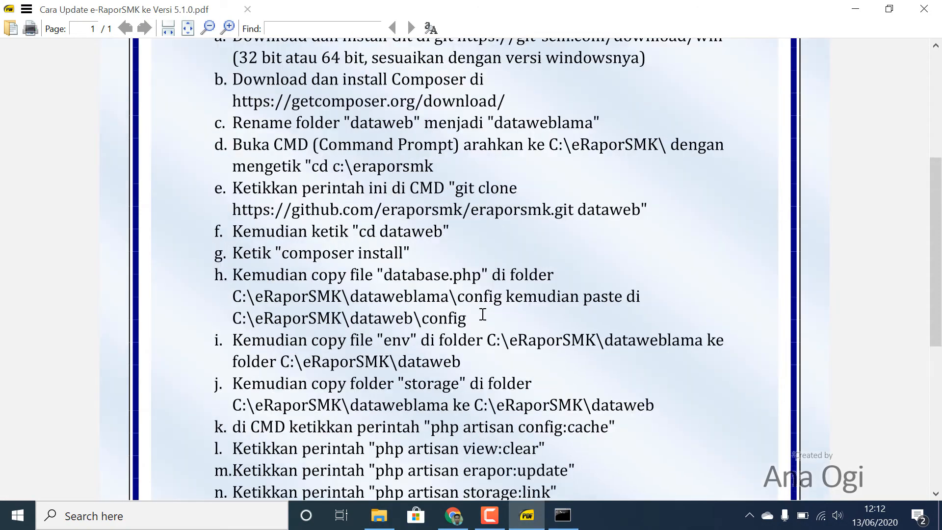
{"action": "scroll", "coordinate": [413, 194], "scroll_direction": "down", "scroll_amount": 1}
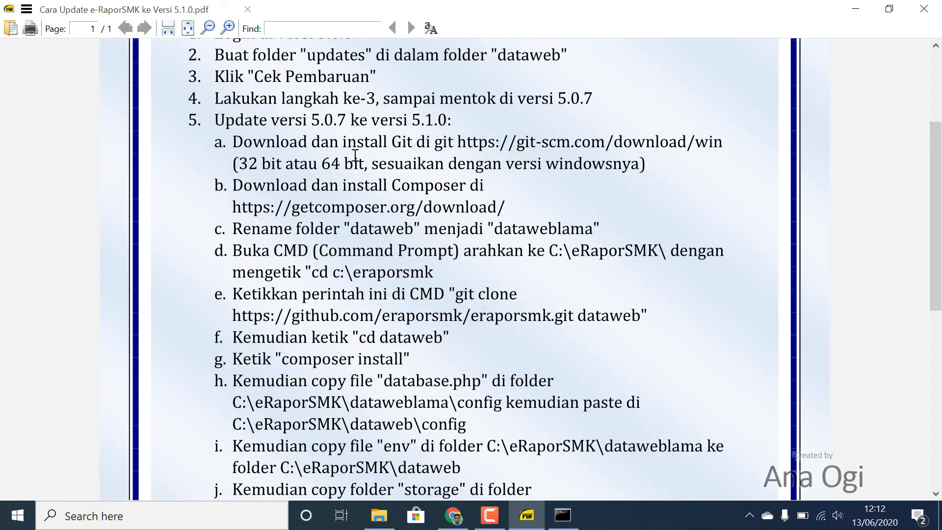
{"action": "scroll", "coordinate": [438, 209], "scroll_direction": "down", "scroll_amount": 1}
{"action": "scroll", "coordinate": [437, 208], "scroll_direction": "down", "scroll_amount": 1}
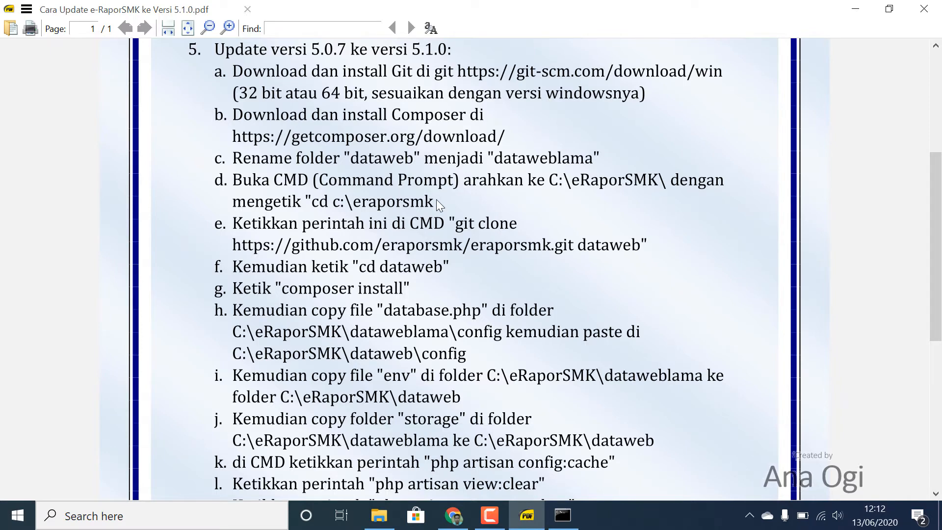
{"action": "scroll", "coordinate": [437, 199], "scroll_direction": "down", "scroll_amount": 2}
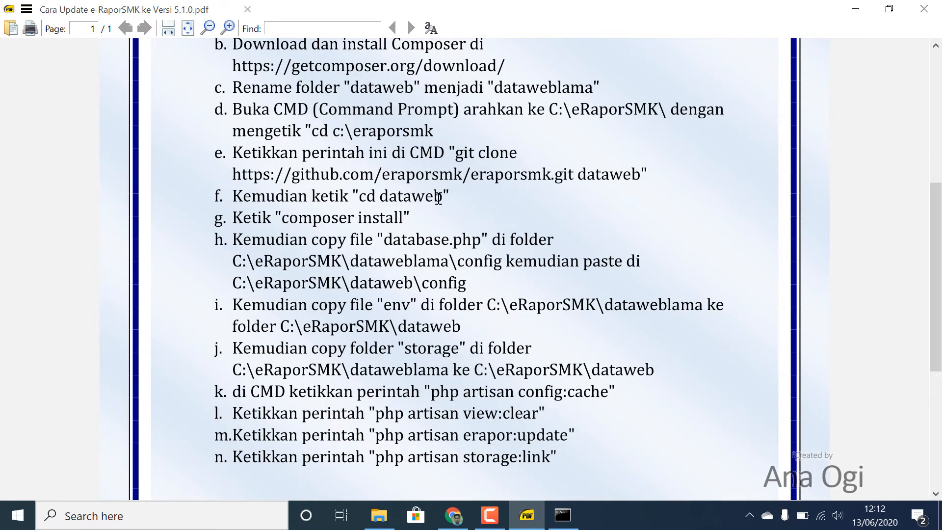
{"action": "scroll", "coordinate": [437, 202], "scroll_direction": "down", "scroll_amount": 1}
{"action": "scroll", "coordinate": [327, 208], "scroll_direction": "down", "scroll_amount": 1}
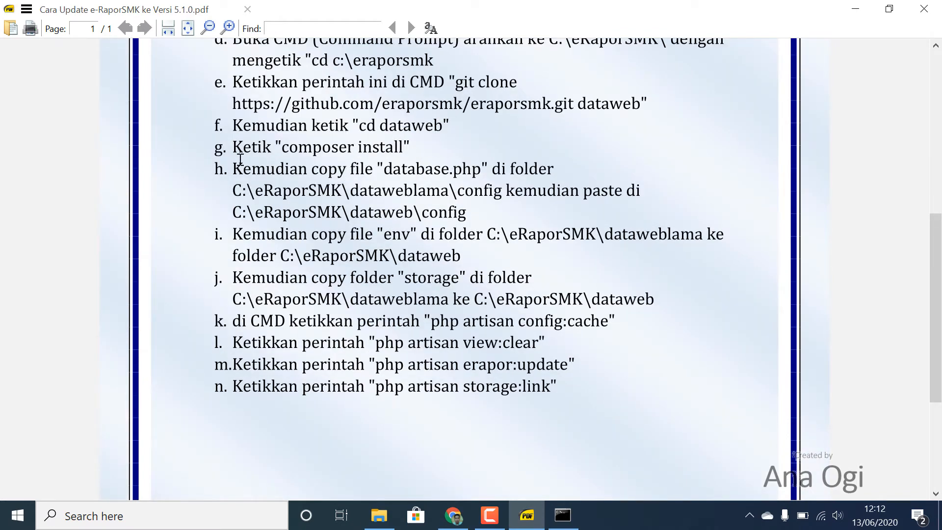
Step: Review instructions g and h in the PDF guide, then check the composer install progress in Command Prompt
{"action": "left_click_drag", "start_coordinate": [450, 125], "coordinate": [418, 142]}
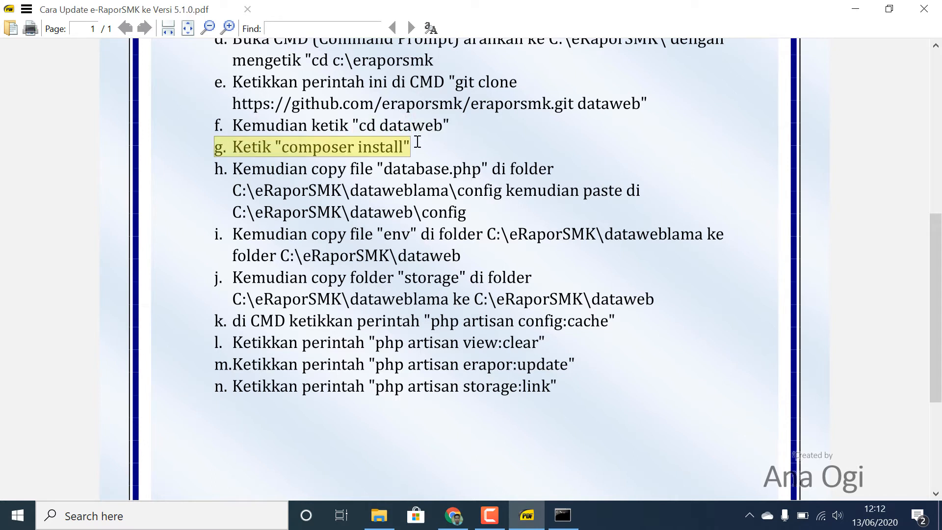
{"action": "left_click", "coordinate": [393, 191]}
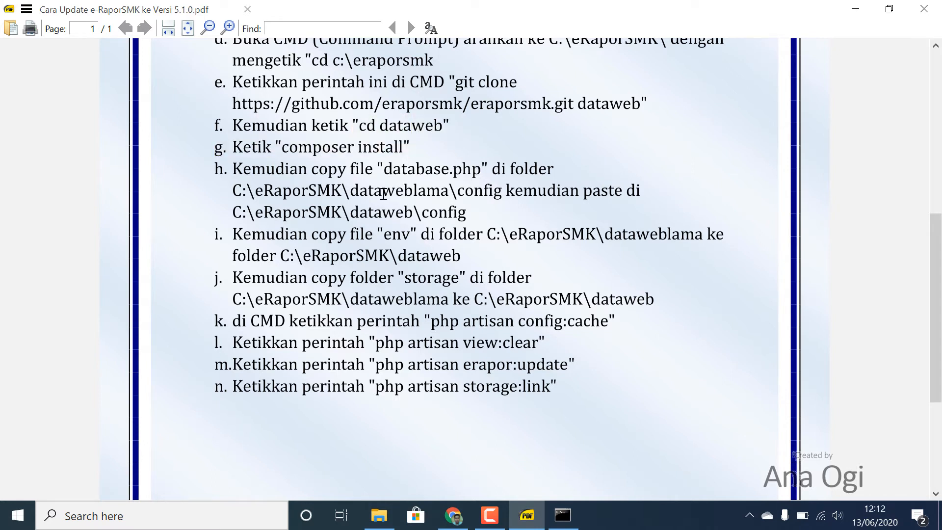
{"action": "double_click", "coordinate": [238, 169]}
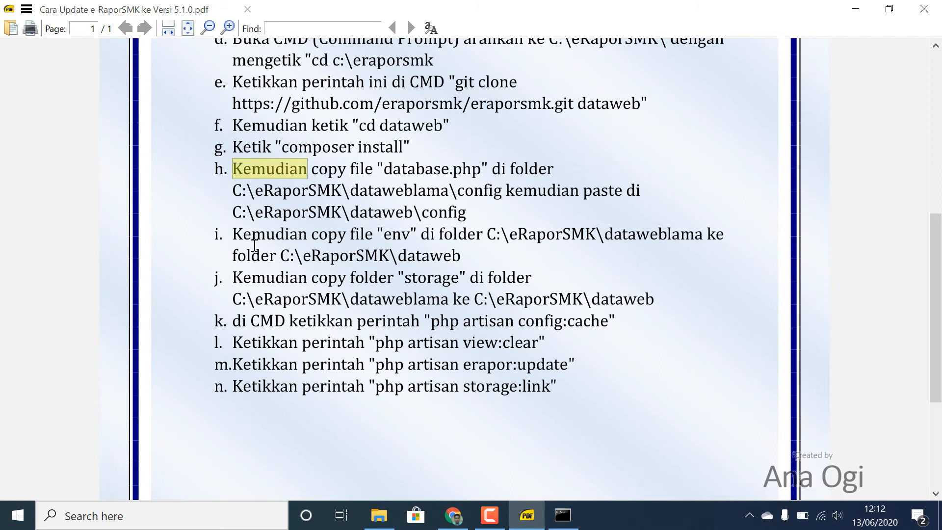
{"action": "left_click", "coordinate": [255, 246]}
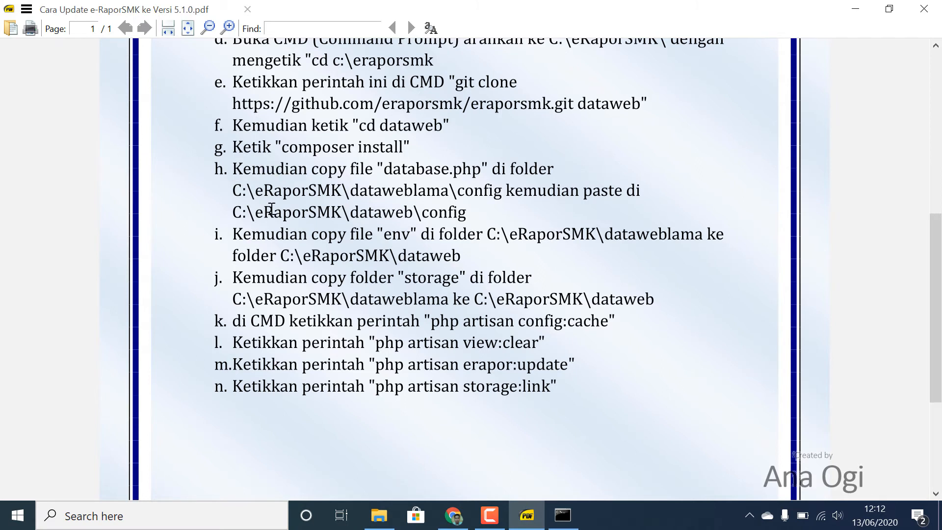
{"action": "left_click", "coordinate": [563, 515]}
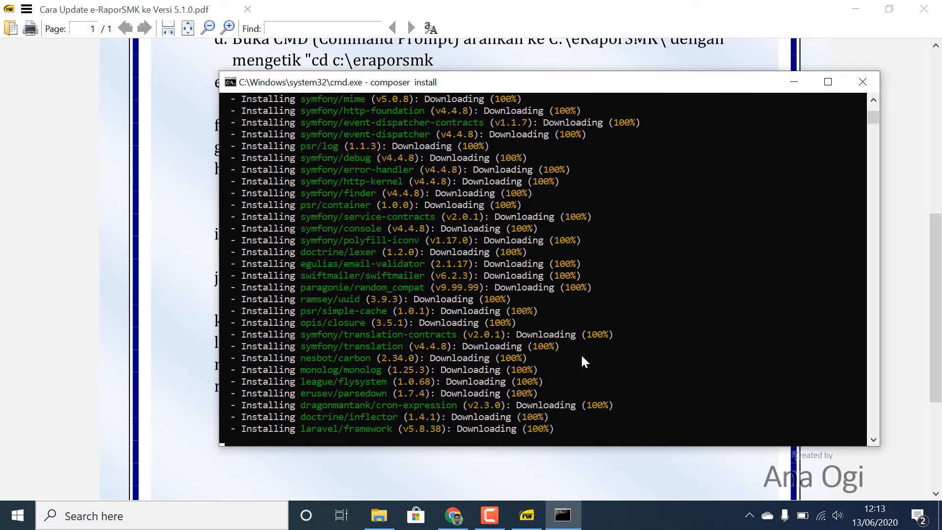
Step: Switch to Chrome, try to open Ambil Data Dapodik under Sinkronisasi in e-Rapor SMK, and return to the Cek Pembaharuan page
{"action": "left_click", "coordinate": [453, 515]}
{"action": "left_click", "coordinate": [99, 14]}
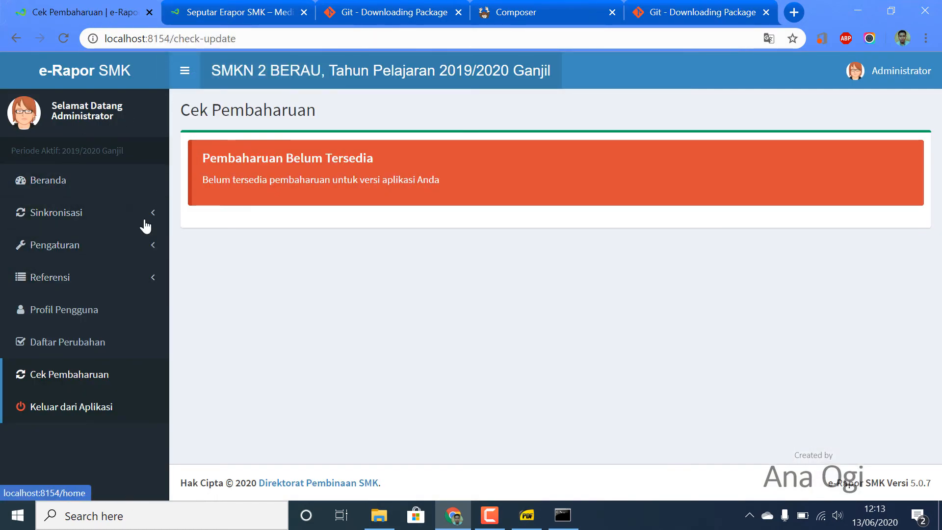
{"action": "left_click", "coordinate": [81, 226]}
{"action": "left_click", "coordinate": [85, 241]}
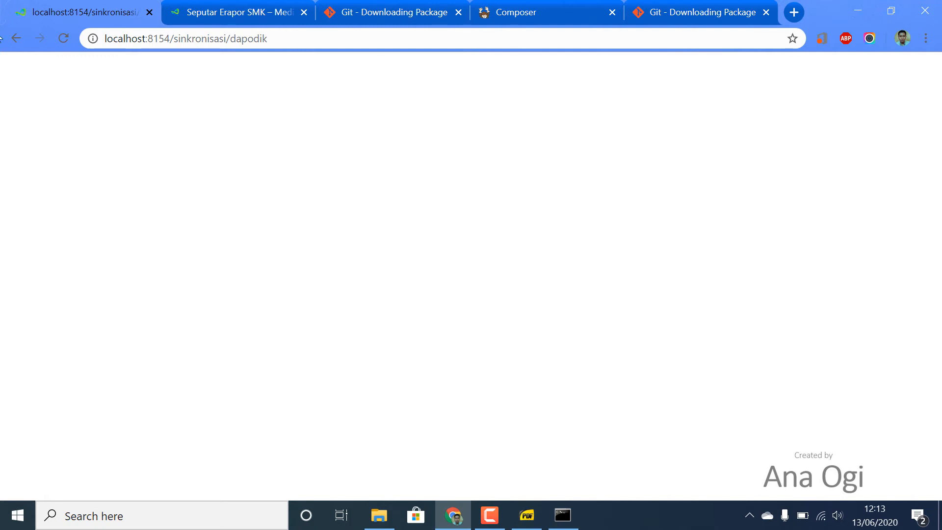
{"action": "left_click", "coordinate": [15, 38]}
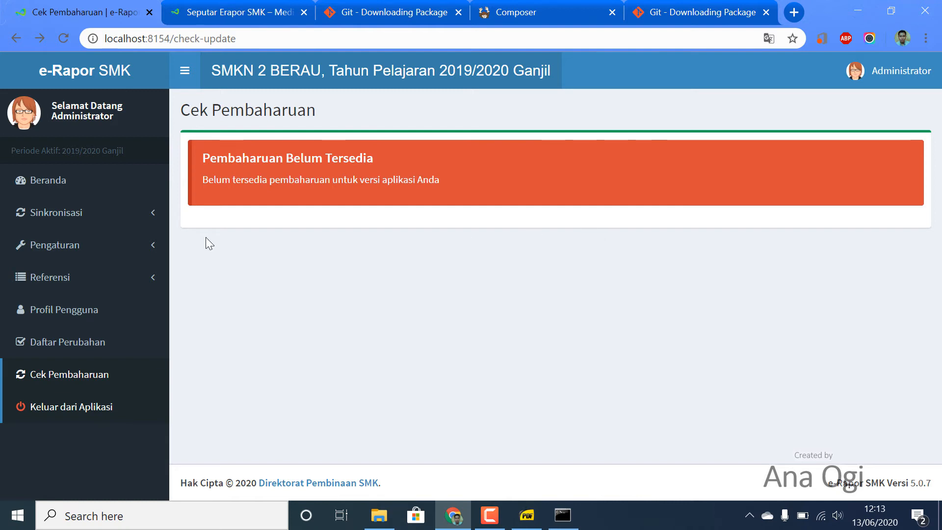
Step: Retry the Ambil Data Dapodik page, return to Cek Pembaharuan, and check the composer install progress in Command Prompt
{"action": "left_click", "coordinate": [71, 216]}
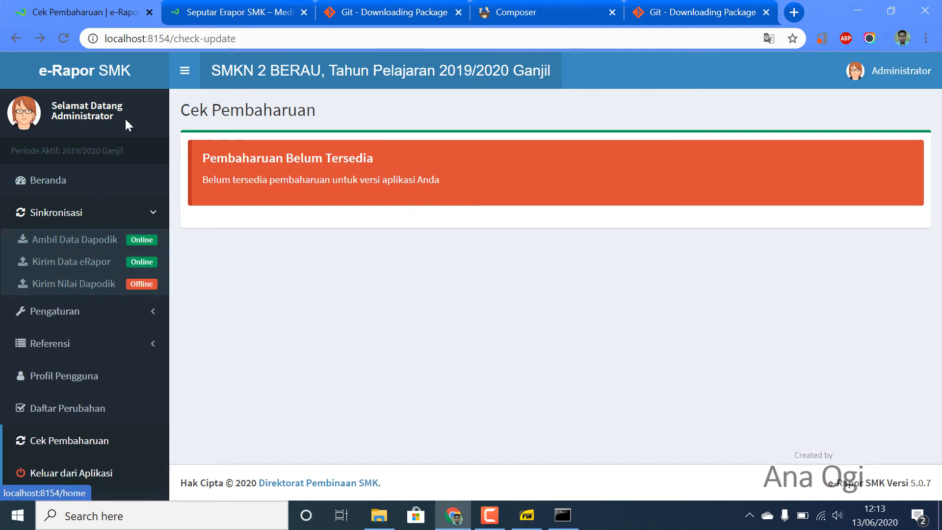
{"action": "left_click", "coordinate": [78, 242]}
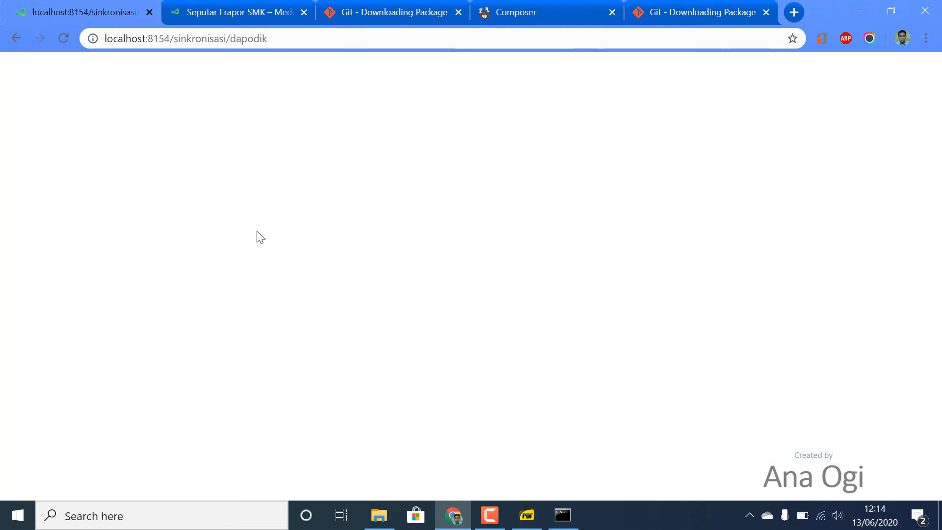
{"action": "left_click", "coordinate": [13, 41]}
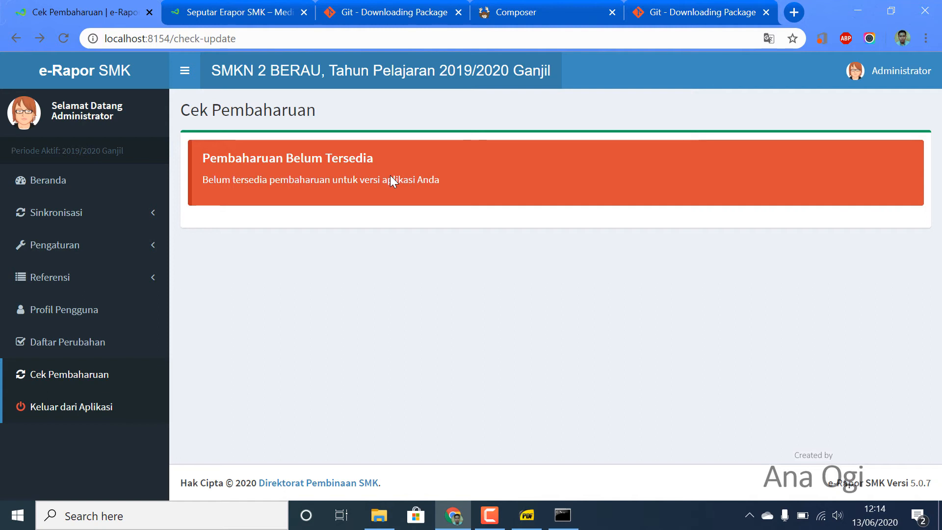
{"action": "left_click", "coordinate": [563, 516]}
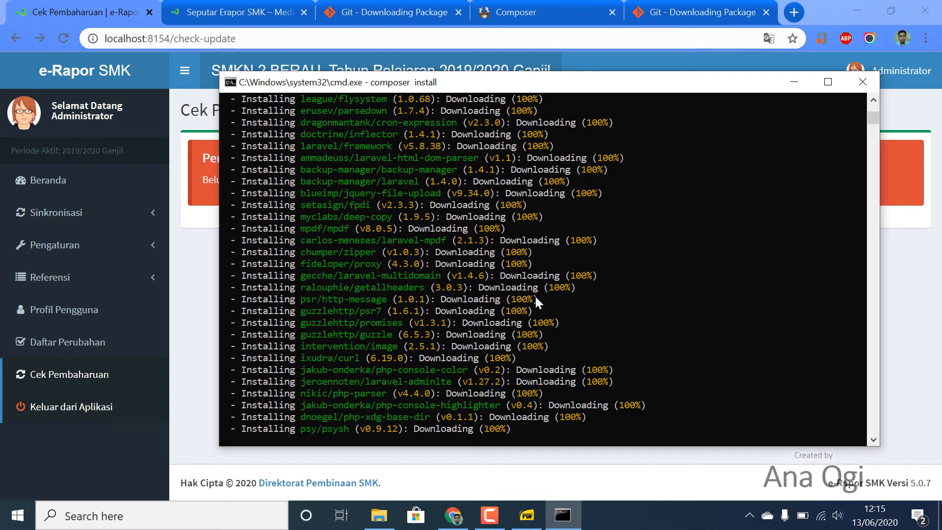
Step: Try to open the Daftar Perubahan page in e-Rapor SMK, go back, and check composer install again in Command Prompt
{"action": "left_click", "coordinate": [82, 351]}
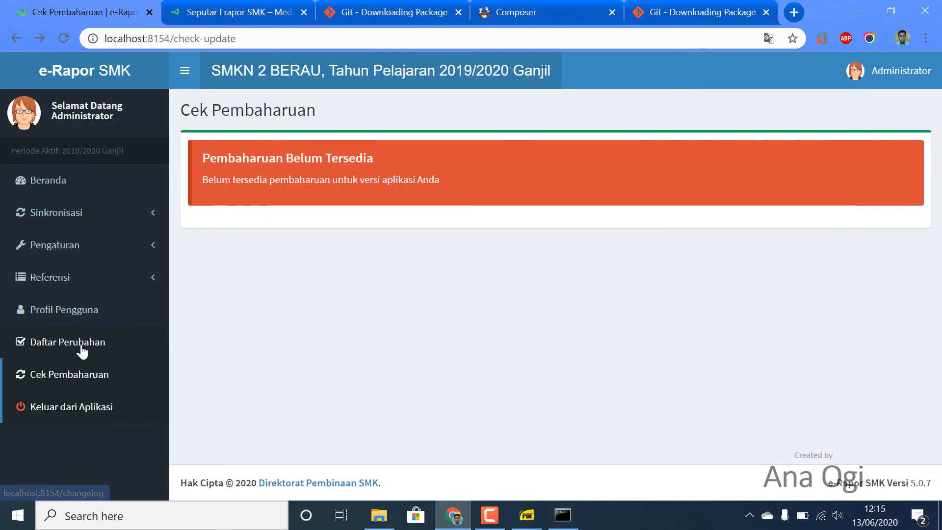
{"action": "left_click", "coordinate": [82, 349]}
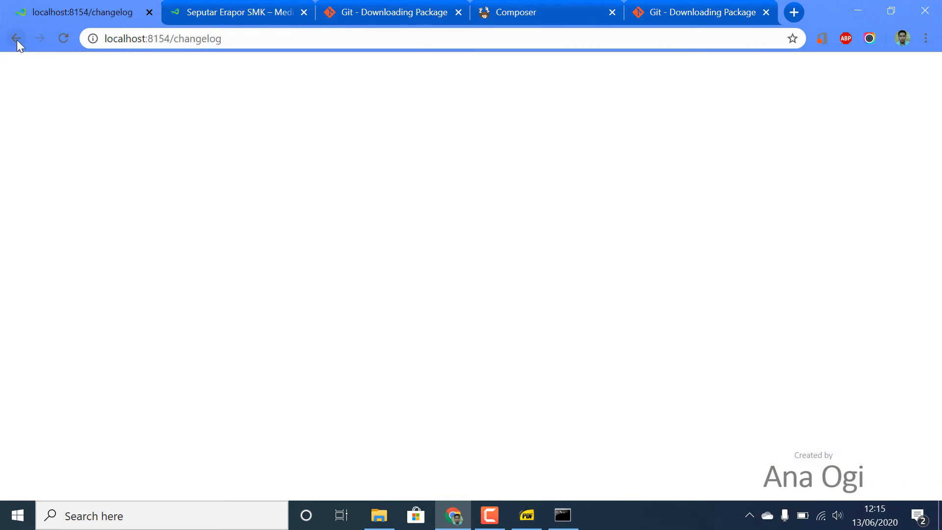
{"action": "left_click", "coordinate": [16, 39]}
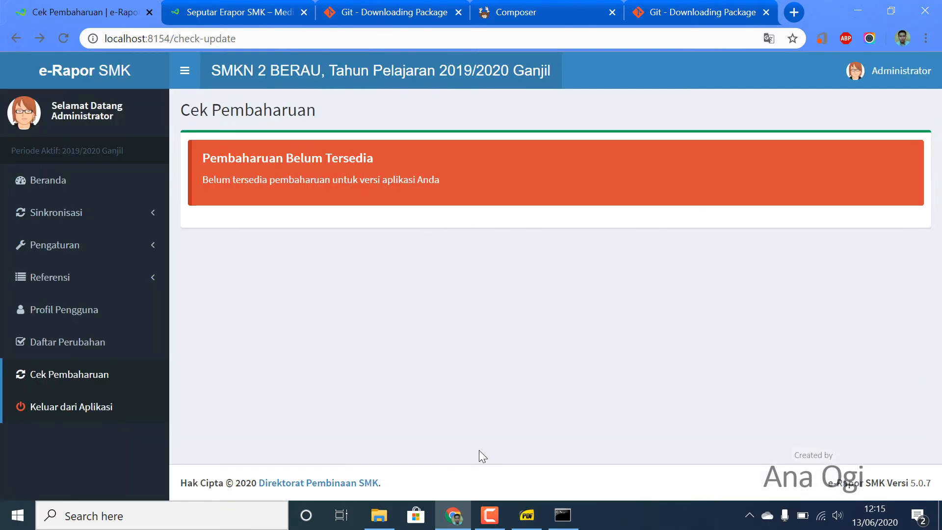
{"action": "left_click", "coordinate": [563, 515]}
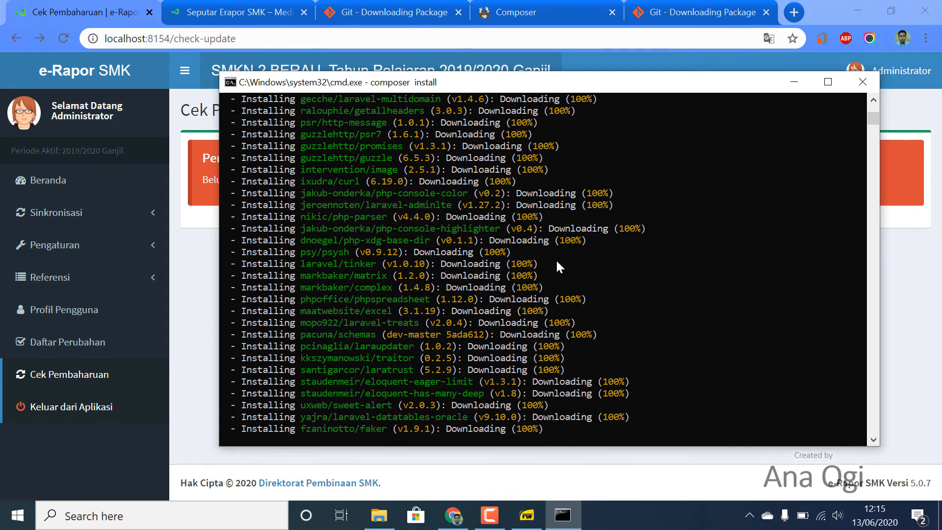
Step: Look through the update posts on seputar.erapor-smk.net, including the version 5.0.8 preparation article, then recheck composer install in Command Prompt
{"action": "left_click", "coordinate": [226, 12]}
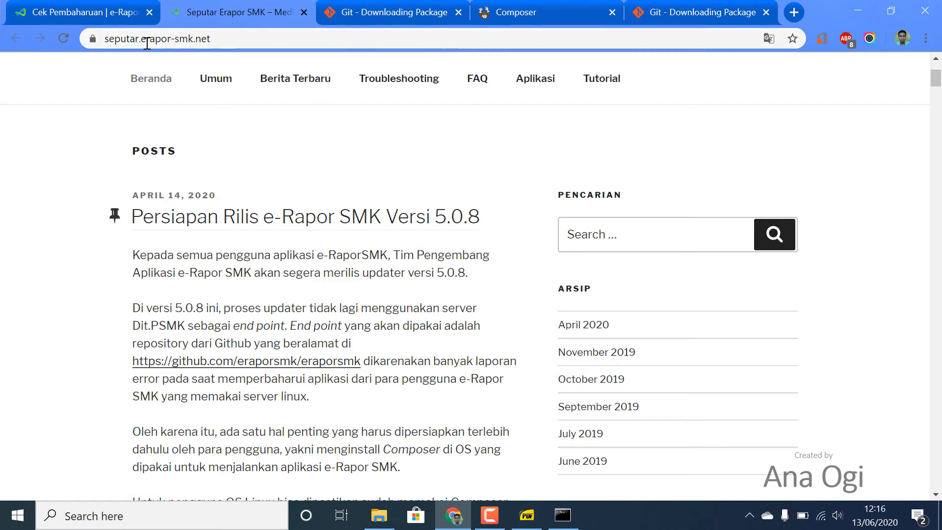
{"action": "scroll", "coordinate": [351, 206], "scroll_direction": "down", "scroll_amount": 1}
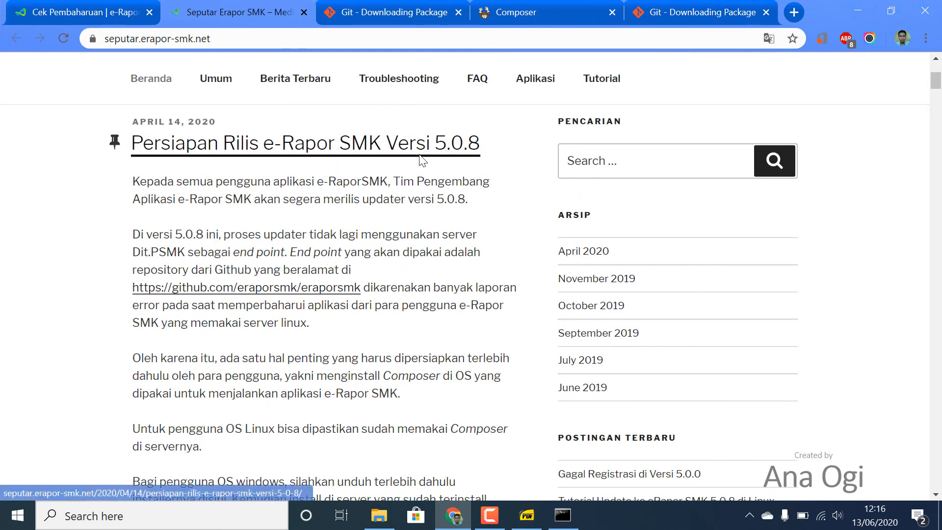
{"action": "scroll", "coordinate": [425, 159], "scroll_direction": "down", "scroll_amount": 3}
{"action": "scroll", "coordinate": [426, 164], "scroll_direction": "down", "scroll_amount": 15}
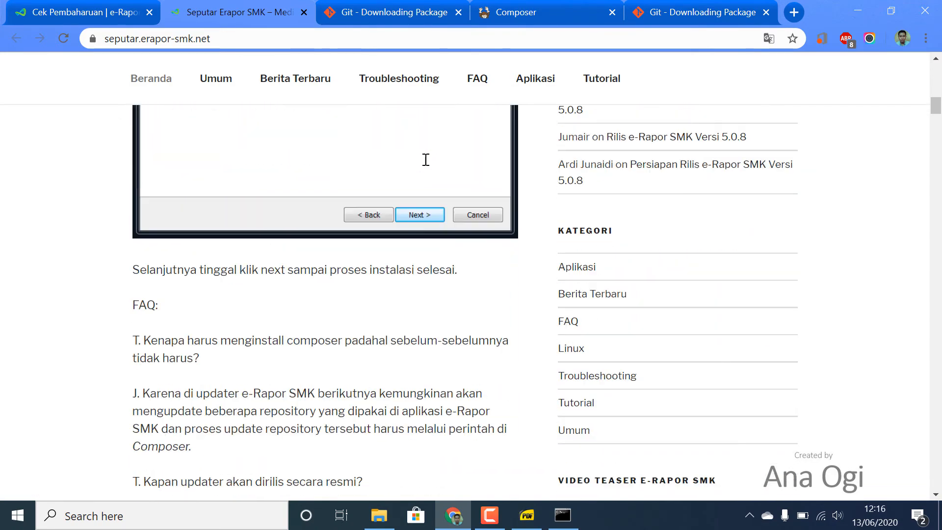
{"action": "scroll", "coordinate": [426, 165], "scroll_direction": "down", "scroll_amount": 12}
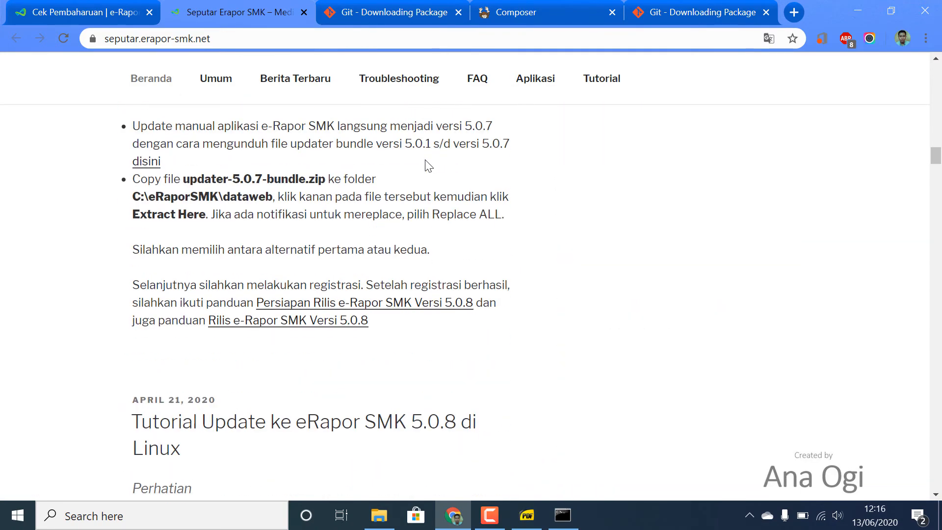
{"action": "scroll", "coordinate": [427, 162], "scroll_direction": "down", "scroll_amount": 6}
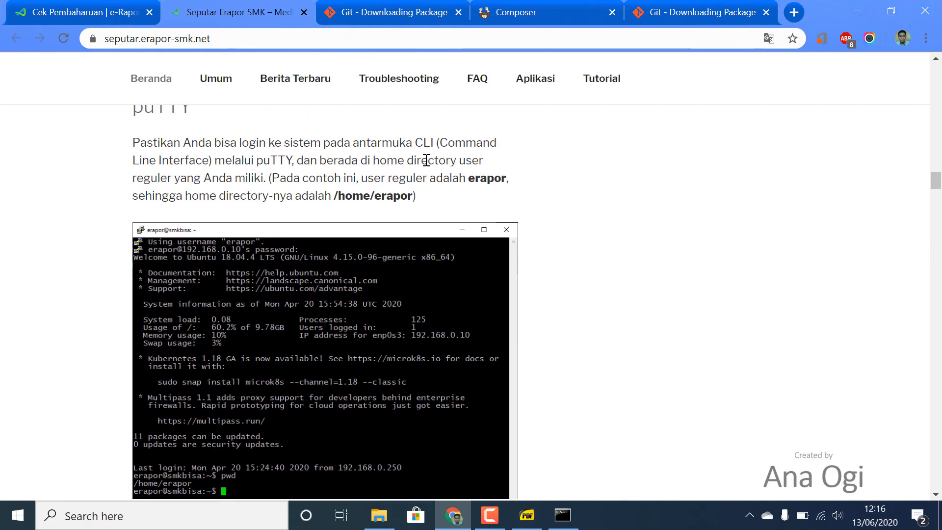
{"action": "scroll", "coordinate": [427, 160], "scroll_direction": "up", "scroll_amount": 3}
{"action": "scroll", "coordinate": [427, 160], "scroll_direction": "up", "scroll_amount": 12}
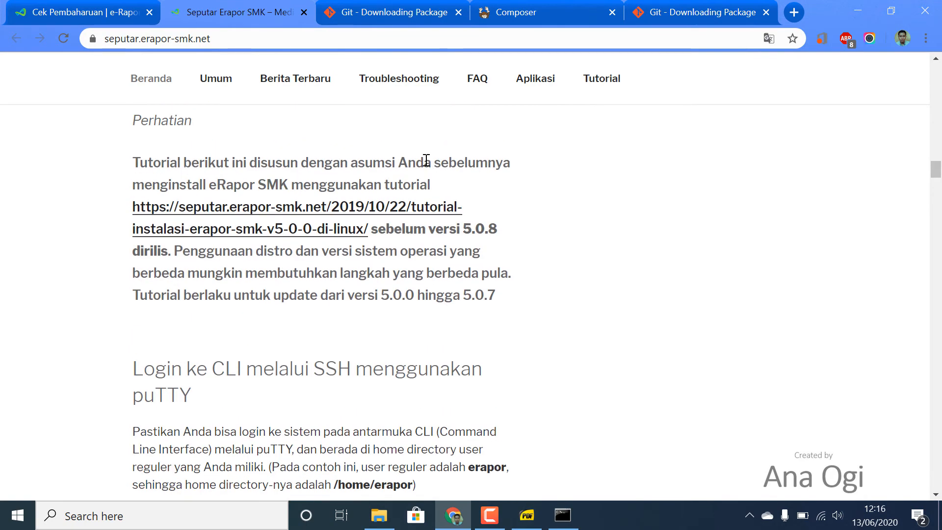
{"action": "scroll", "coordinate": [426, 160], "scroll_direction": "up", "scroll_amount": 15}
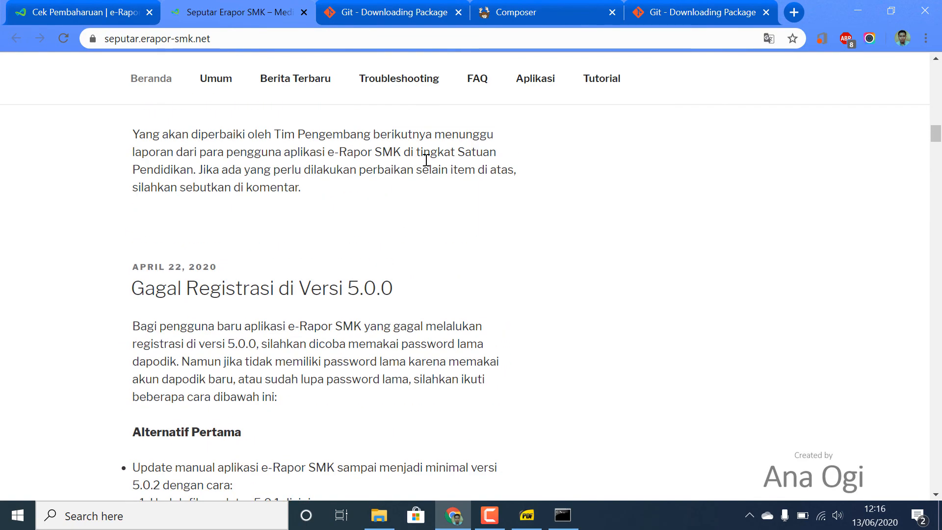
{"action": "scroll", "coordinate": [425, 160], "scroll_direction": "up", "scroll_amount": 10}
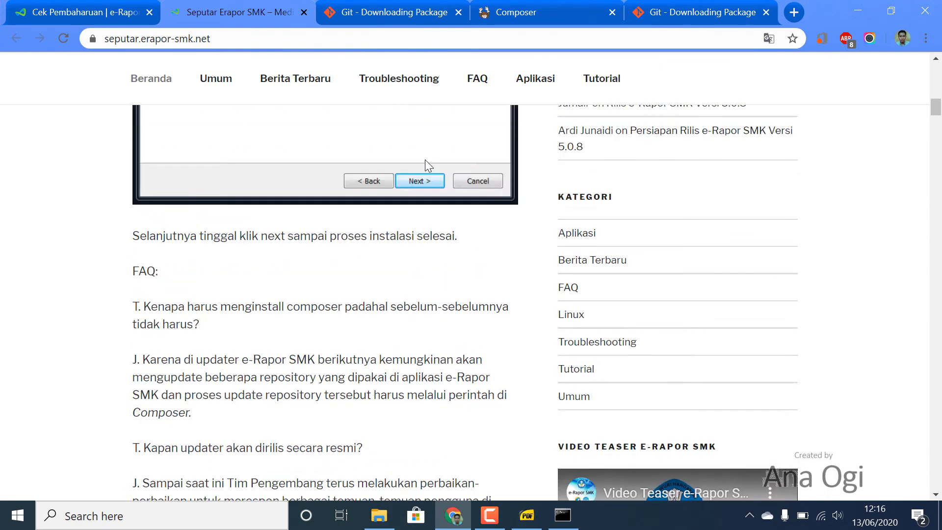
{"action": "scroll", "coordinate": [426, 162], "scroll_direction": "up", "scroll_amount": 5}
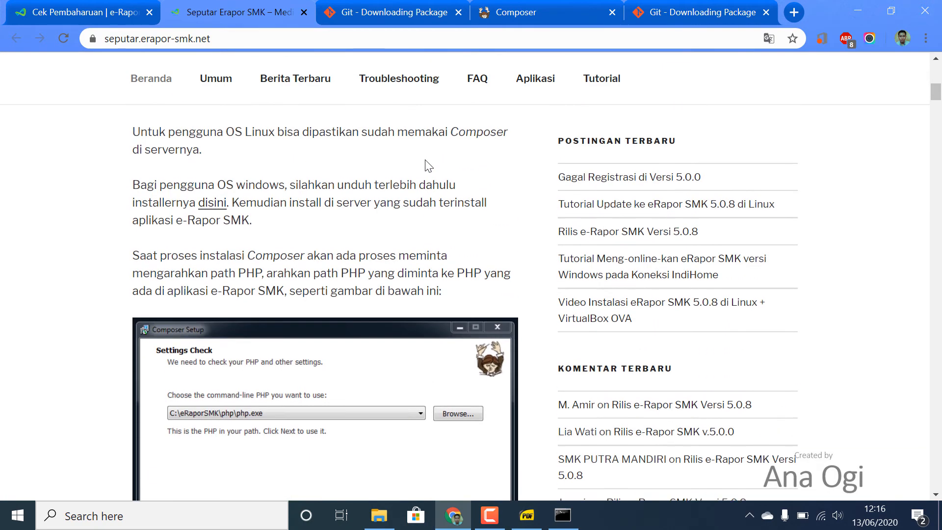
{"action": "scroll", "coordinate": [426, 160], "scroll_direction": "up", "scroll_amount": 4}
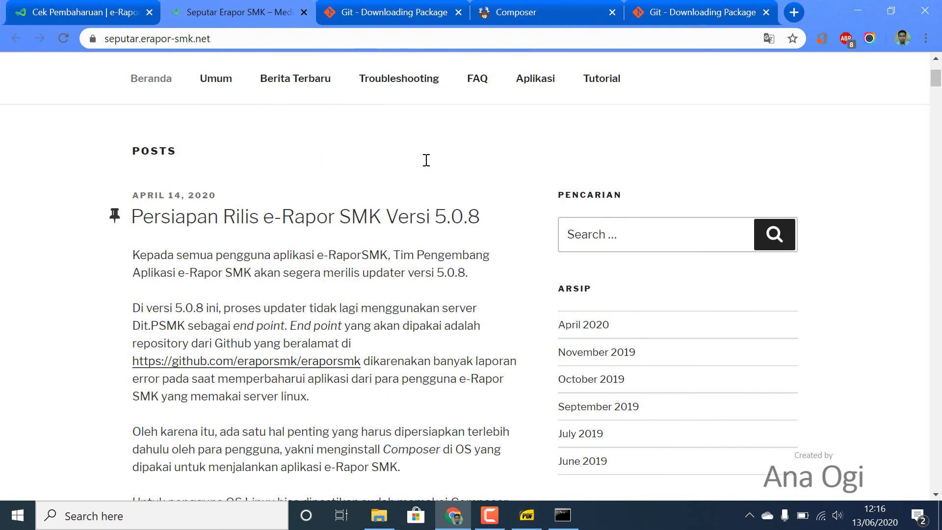
{"action": "scroll", "coordinate": [427, 160], "scroll_direction": "down", "scroll_amount": 4}
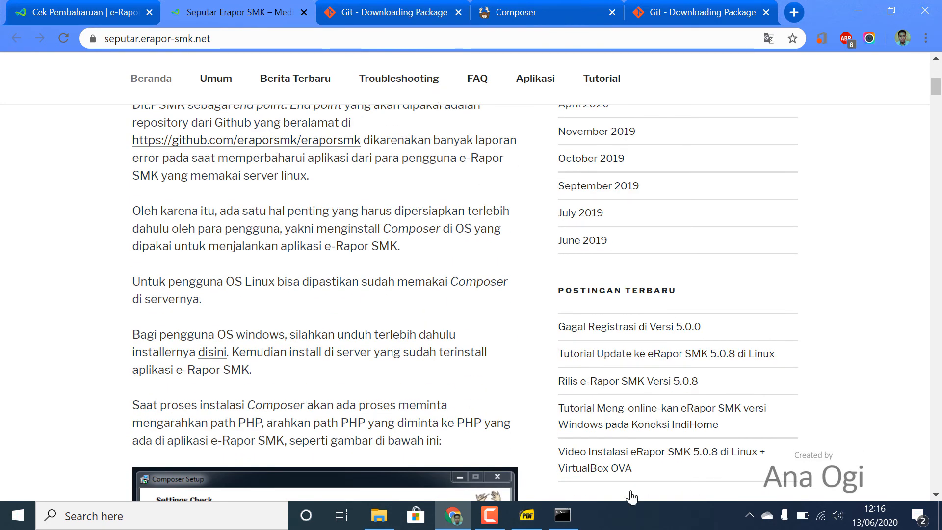
{"action": "left_click", "coordinate": [574, 518]}
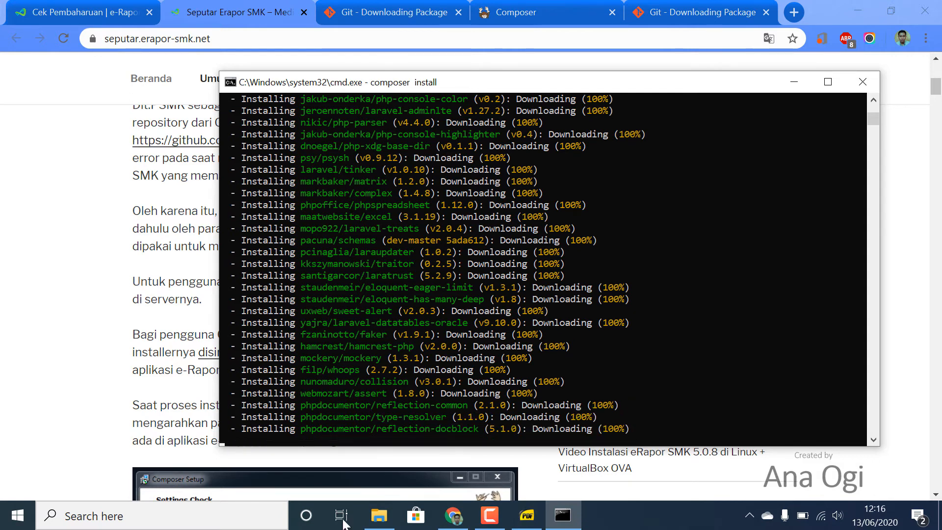
Step: Open the C:\eRaporSMK folder in File Explorer and locate its dataweb folder
{"action": "left_click", "coordinate": [384, 521]}
{"action": "left_click", "coordinate": [81, 204]}
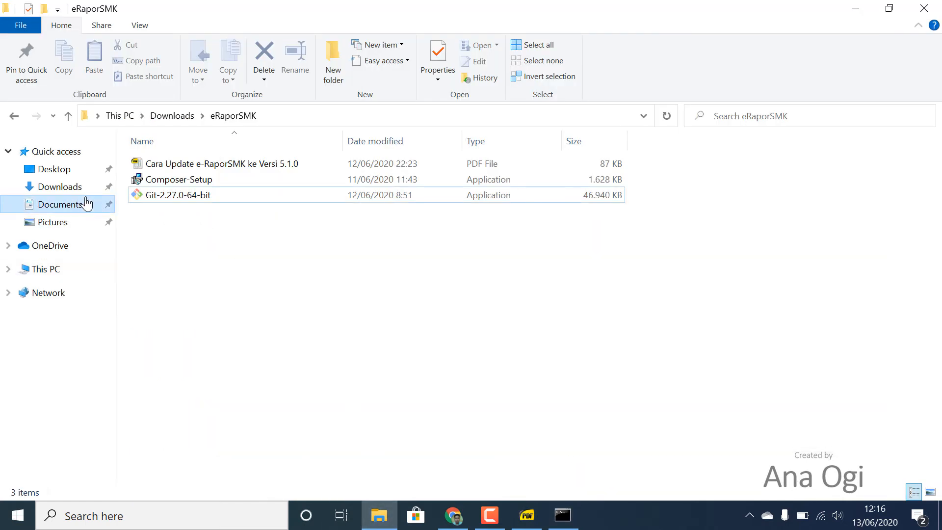
{"action": "left_click", "coordinate": [75, 191]}
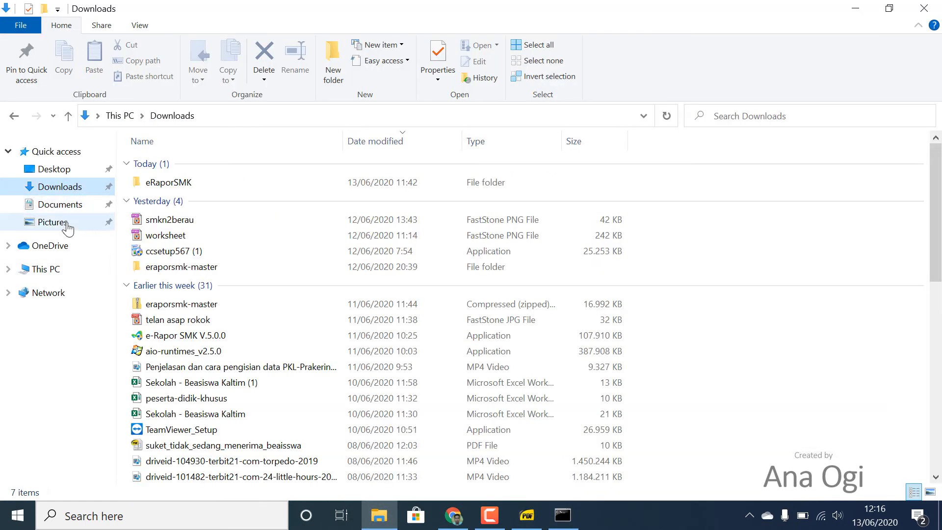
{"action": "left_click", "coordinate": [46, 268]}
{"action": "double_click", "coordinate": [189, 251]}
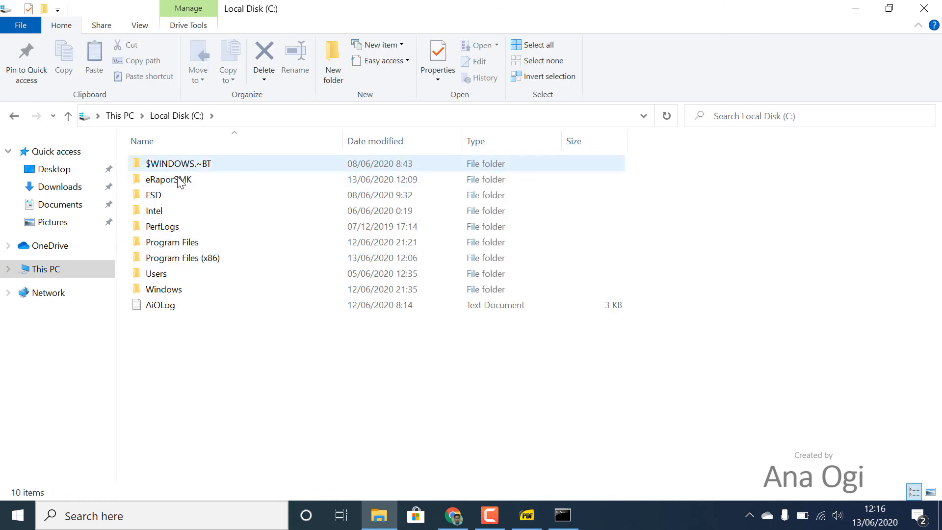
{"action": "double_click", "coordinate": [179, 182]}
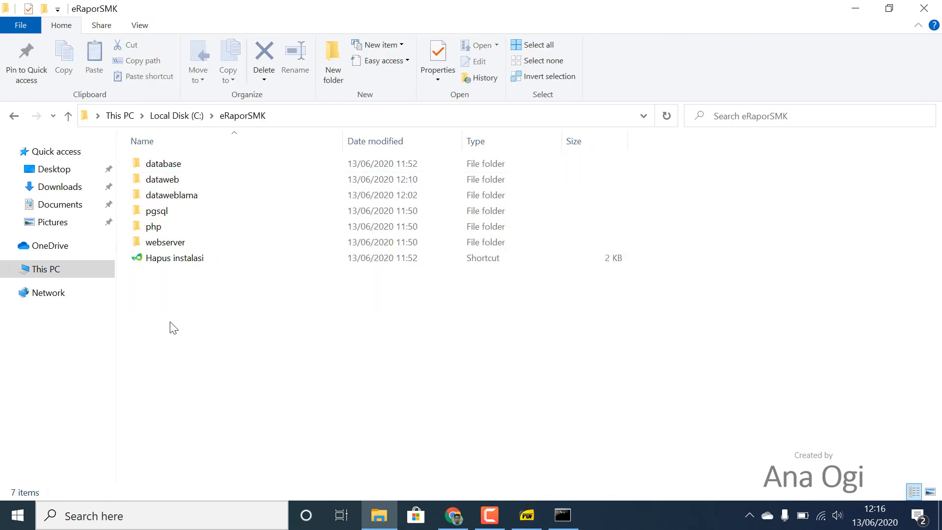
{"action": "left_click", "coordinate": [164, 163]}
{"action": "left_click", "coordinate": [176, 183]}
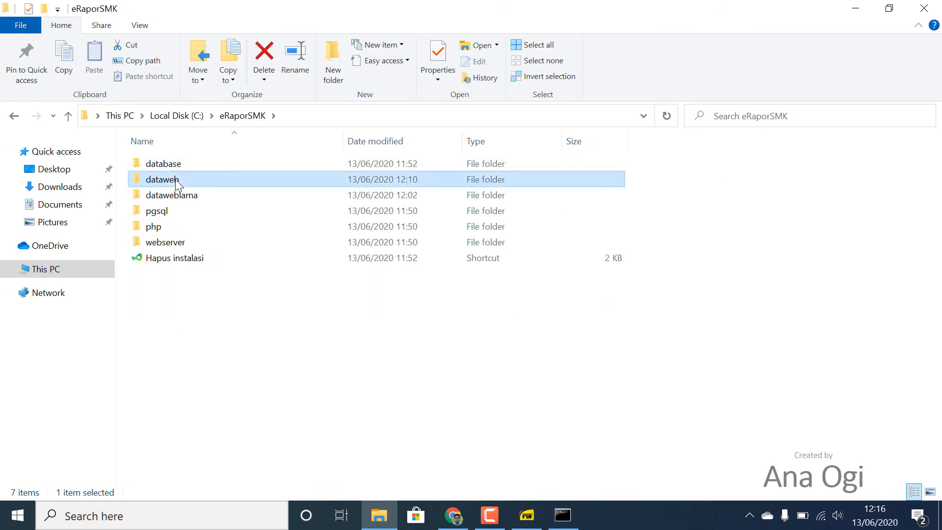
{"action": "left_click", "coordinate": [238, 306]}
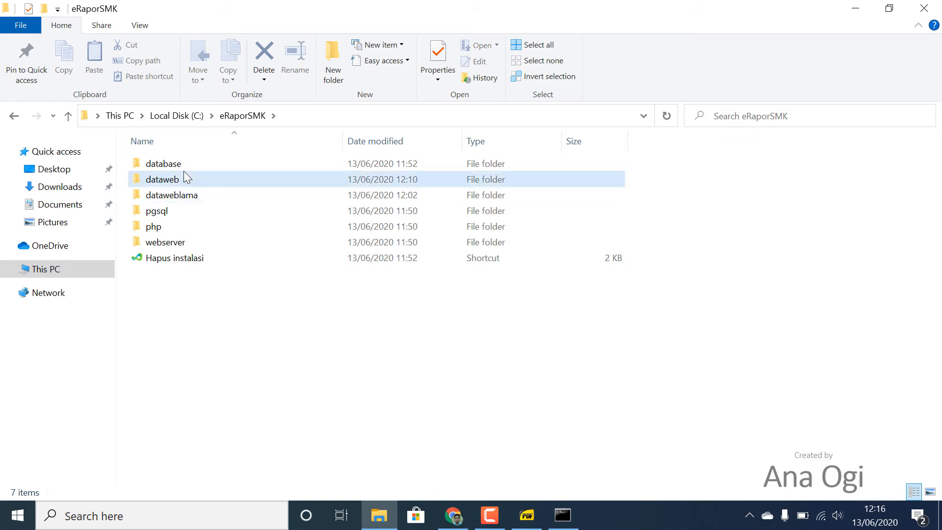
{"action": "mouse_move", "coordinate": [184, 171]}
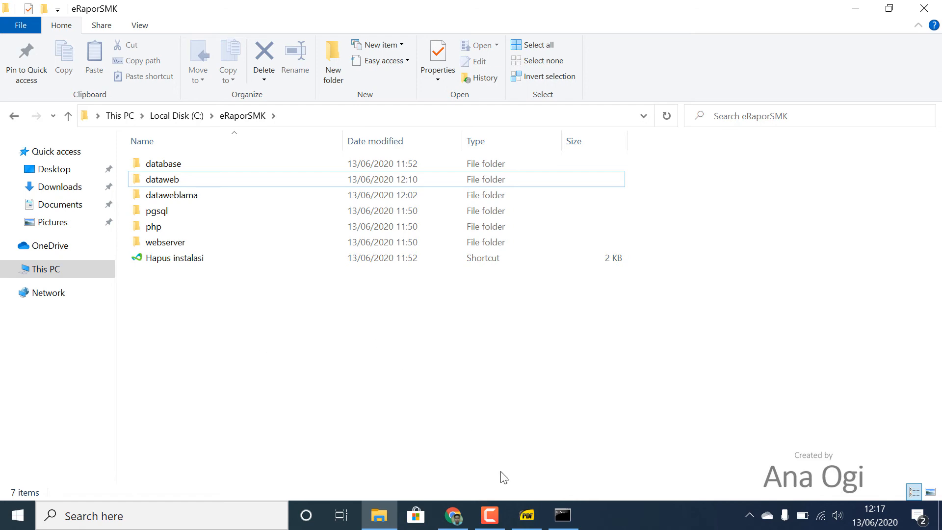
Step: Return to Command Prompt and clear its screen with the cls command
{"action": "left_click", "coordinate": [555, 516]}
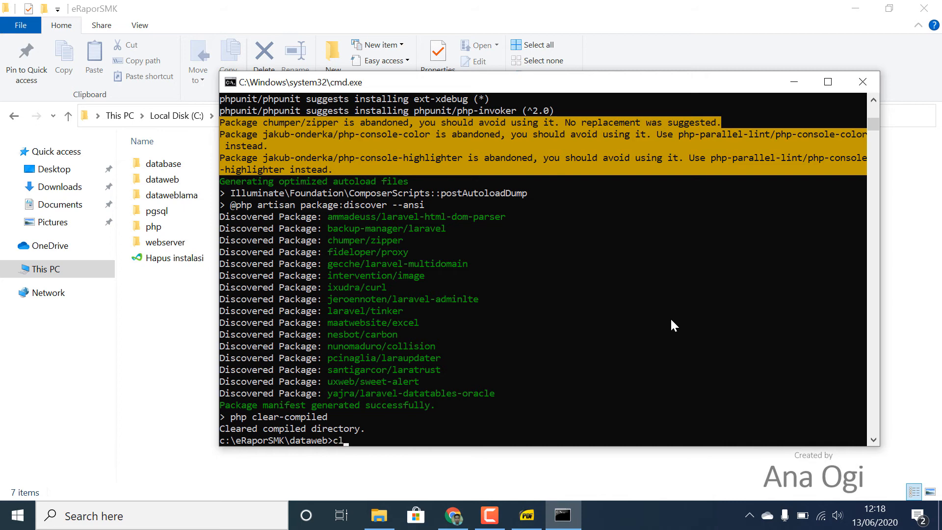
{"action": "type", "text": "s"}
{"action": "key", "text": "Return"}
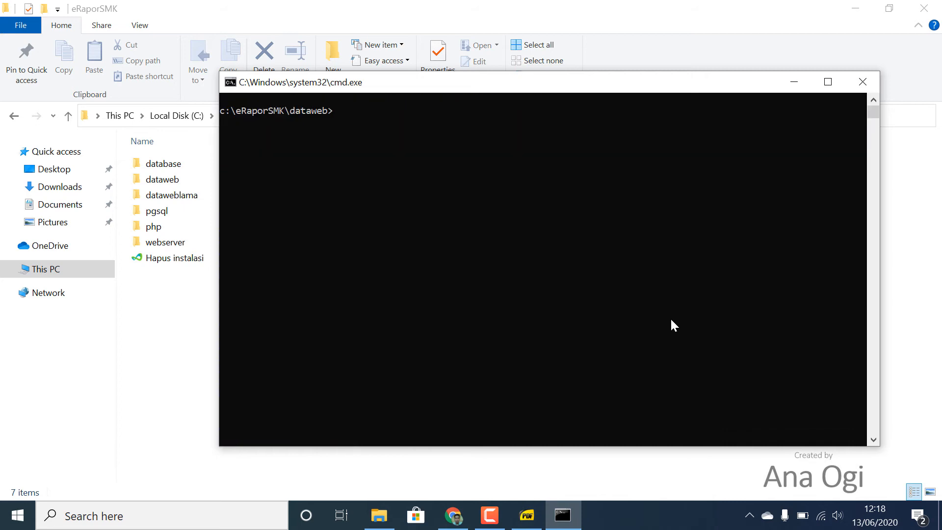
Step: Read the PDF guide's file-copying instructions and locate the dataweb and dataweblama folders in C:\eRaporSMK
{"action": "left_click", "coordinate": [525, 517]}
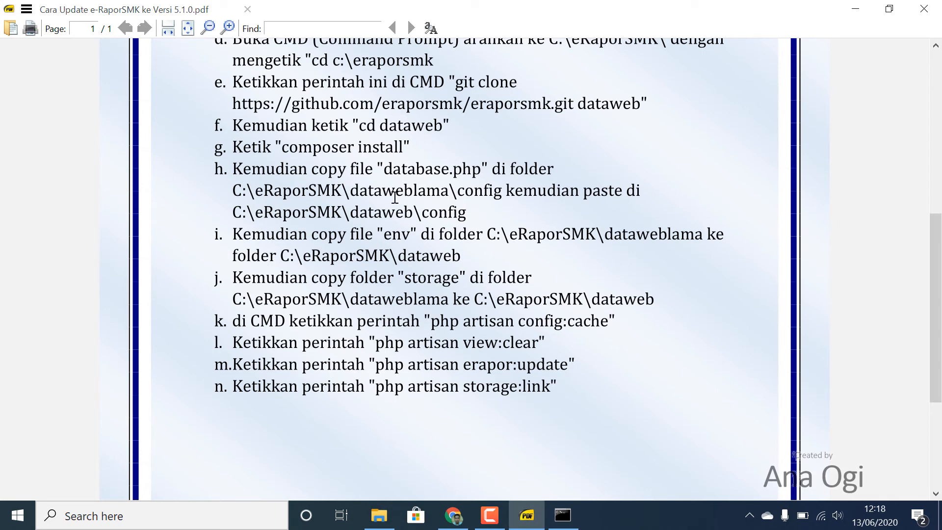
{"action": "left_click", "coordinate": [379, 515]}
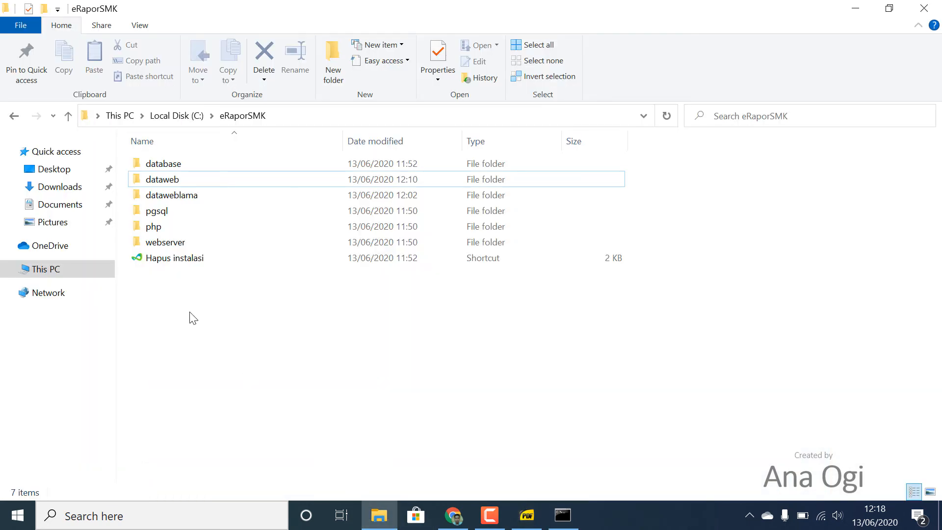
{"action": "left_click", "coordinate": [180, 179]}
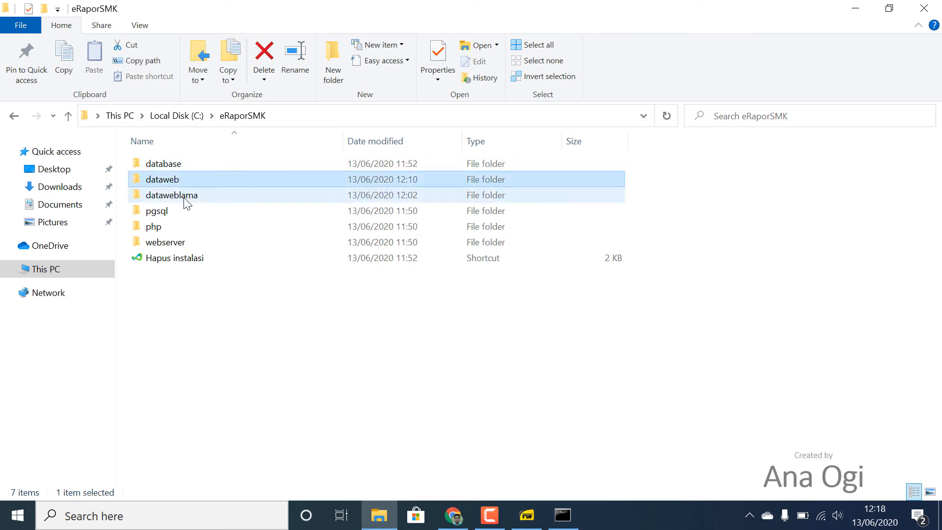
{"action": "left_click", "coordinate": [187, 199]}
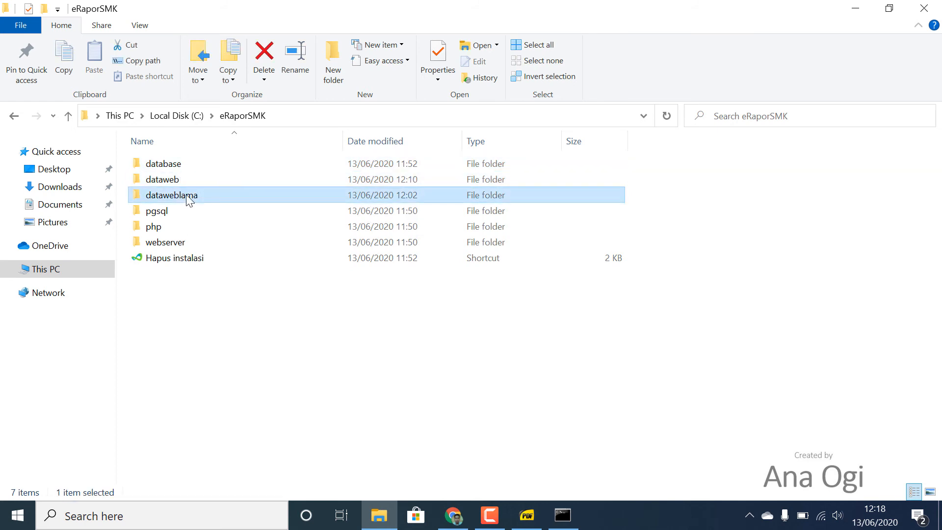
{"action": "mouse_move", "coordinate": [189, 200]}
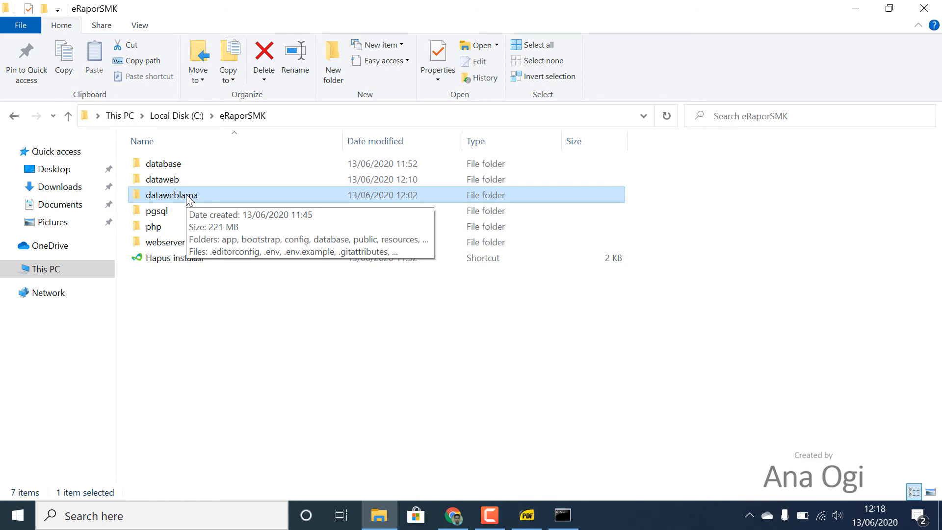
{"action": "left_click", "coordinate": [182, 185]}
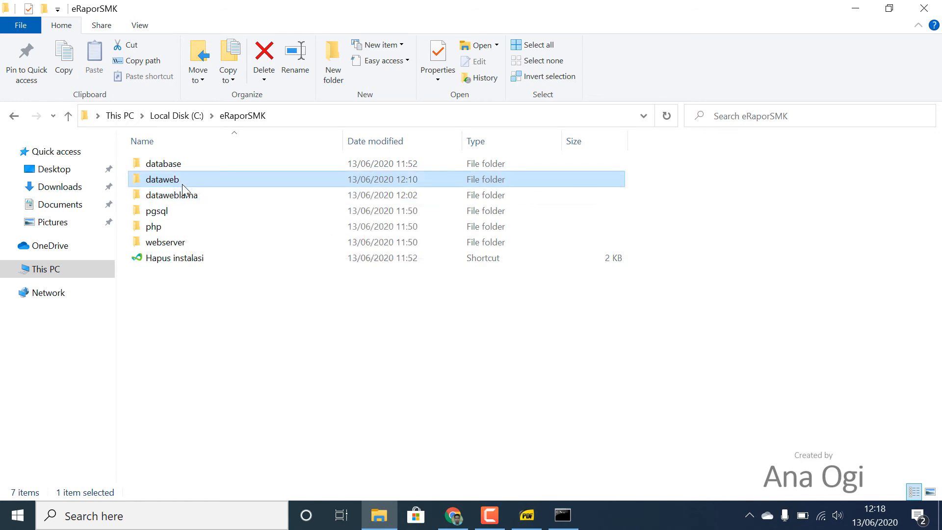
{"action": "left_click", "coordinate": [563, 515]}
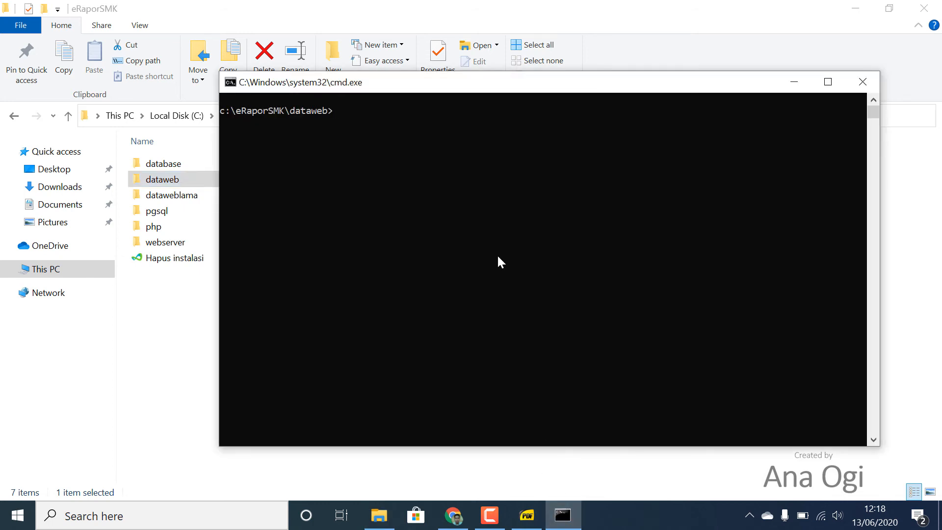
{"action": "left_click", "coordinate": [173, 319]}
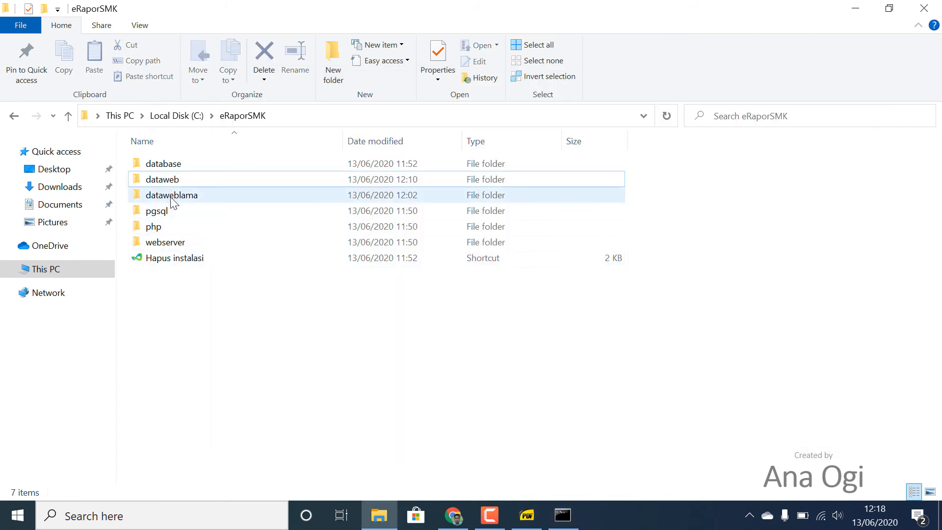
Step: Open a second File Explorer window and browse in it to C:\eRaporSMK\dataweb
{"action": "right_click", "coordinate": [379, 517]}
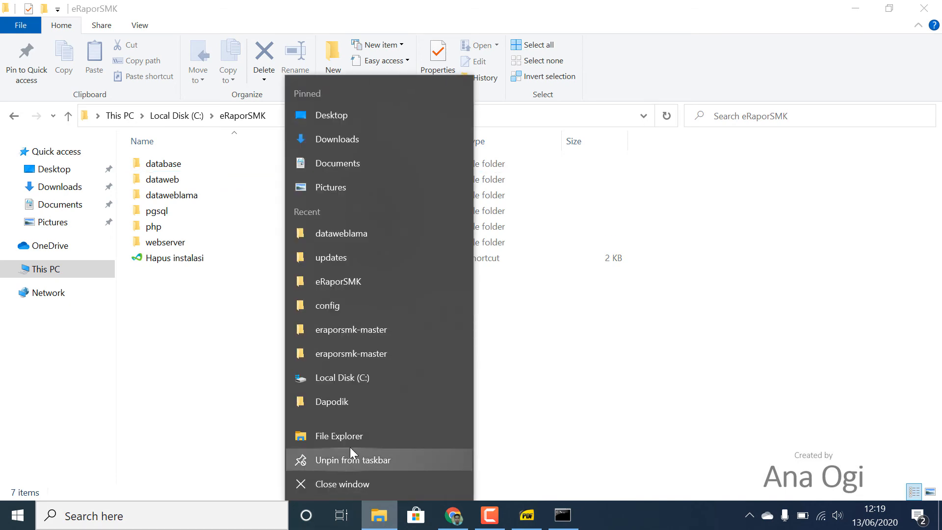
{"action": "left_click", "coordinate": [360, 438]}
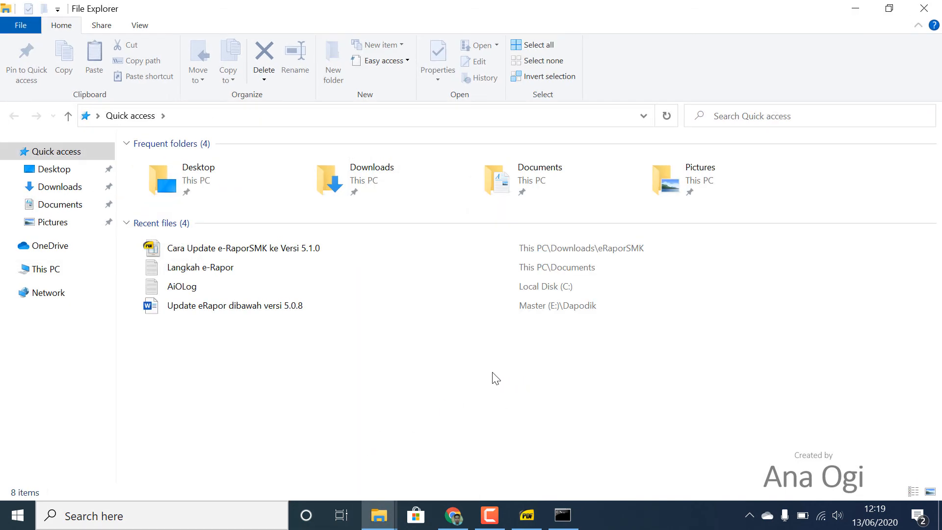
{"action": "left_click", "coordinate": [51, 269]}
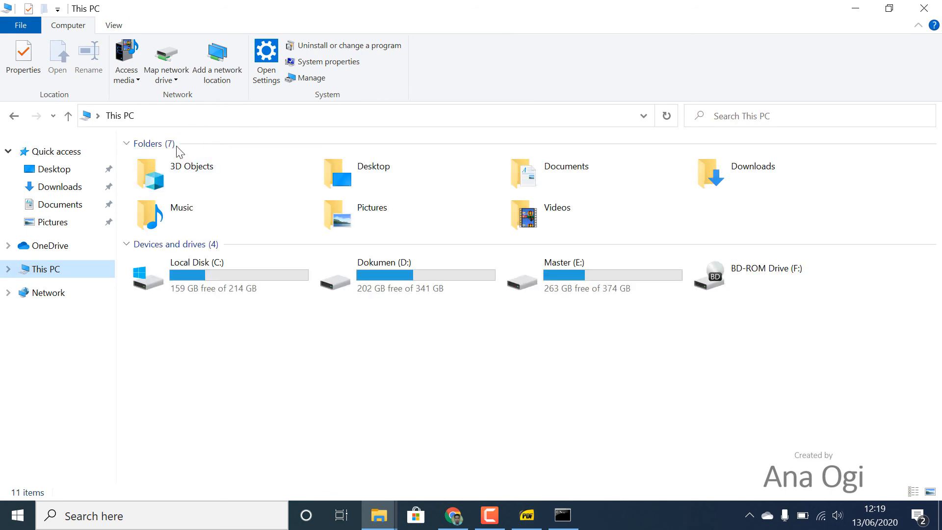
{"action": "double_click", "coordinate": [202, 264]}
{"action": "left_click", "coordinate": [184, 185]}
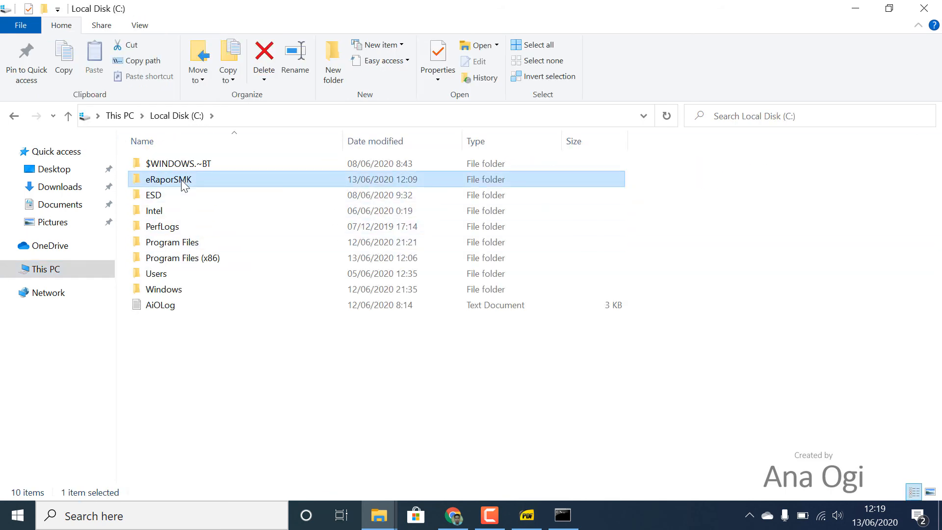
{"action": "double_click", "coordinate": [184, 185]}
{"action": "left_click", "coordinate": [182, 177]}
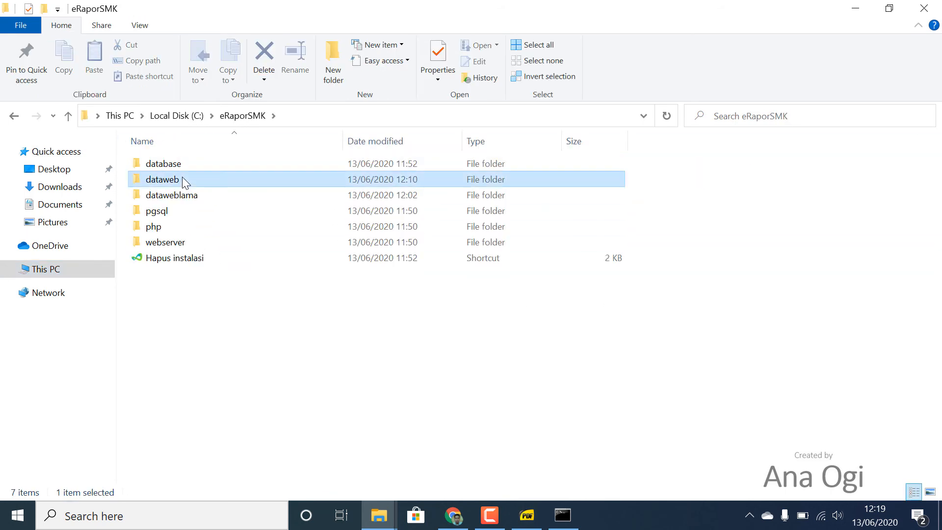
{"action": "double_click", "coordinate": [183, 178]}
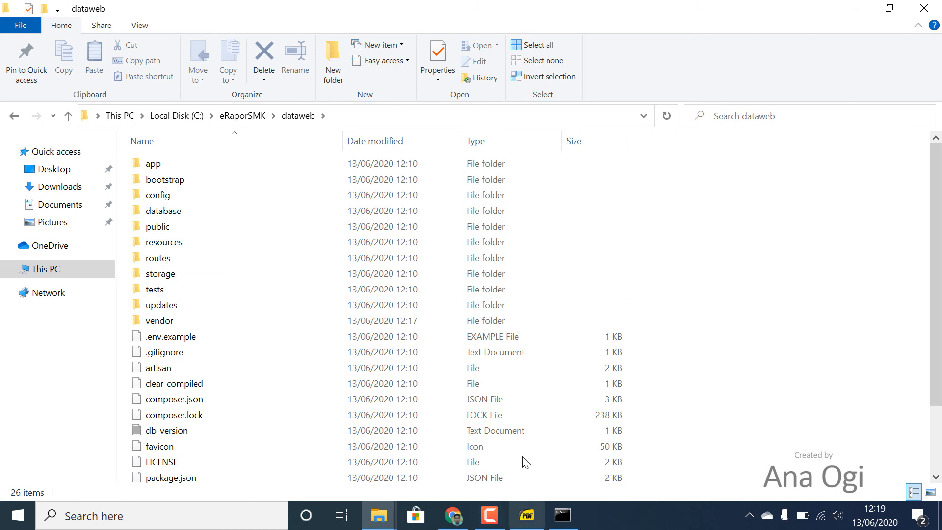
Step: Switch to the File Explorer window showing eRaporSMK and open its dataweblama folder
{"action": "left_click", "coordinate": [379, 515]}
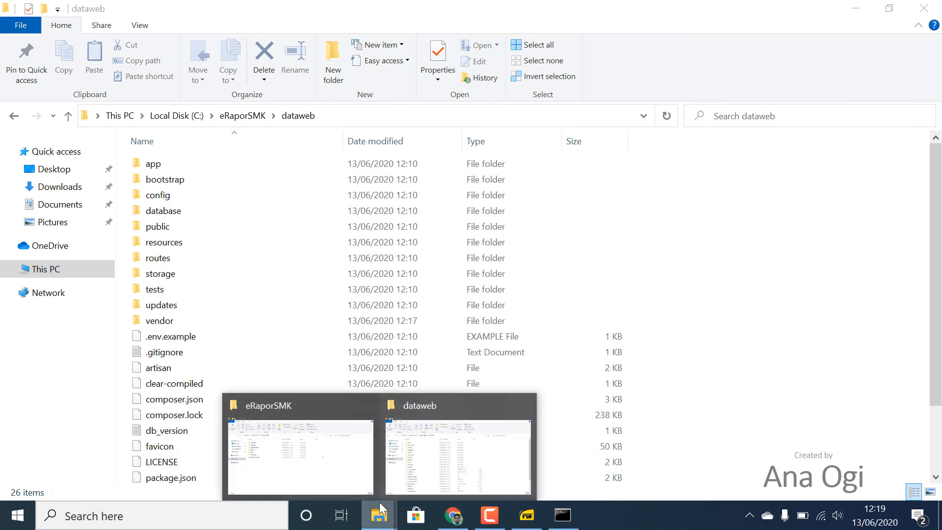
{"action": "left_click", "coordinate": [330, 453]}
{"action": "left_click", "coordinate": [195, 200]}
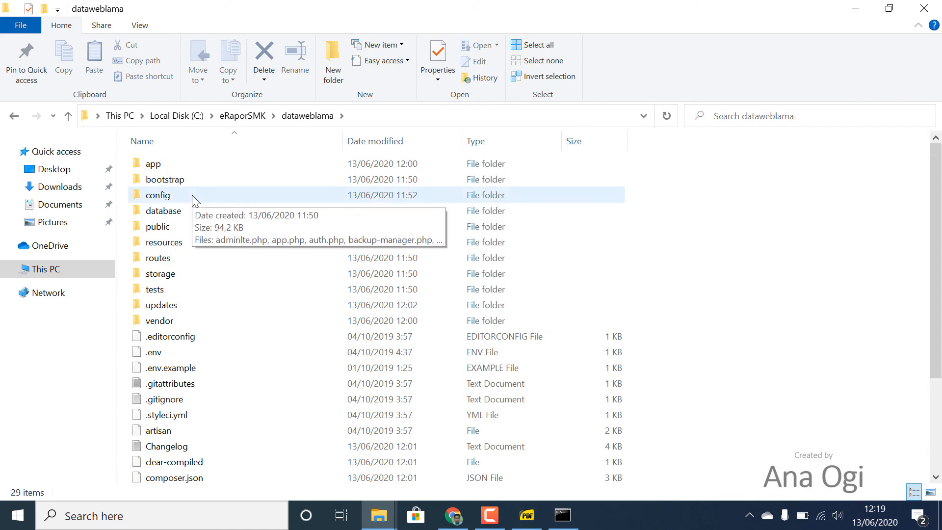
Step: Restore both File Explorer windows to a smaller size and arrange dataweb and dataweblama side by side
{"action": "left_click", "coordinate": [889, 8]}
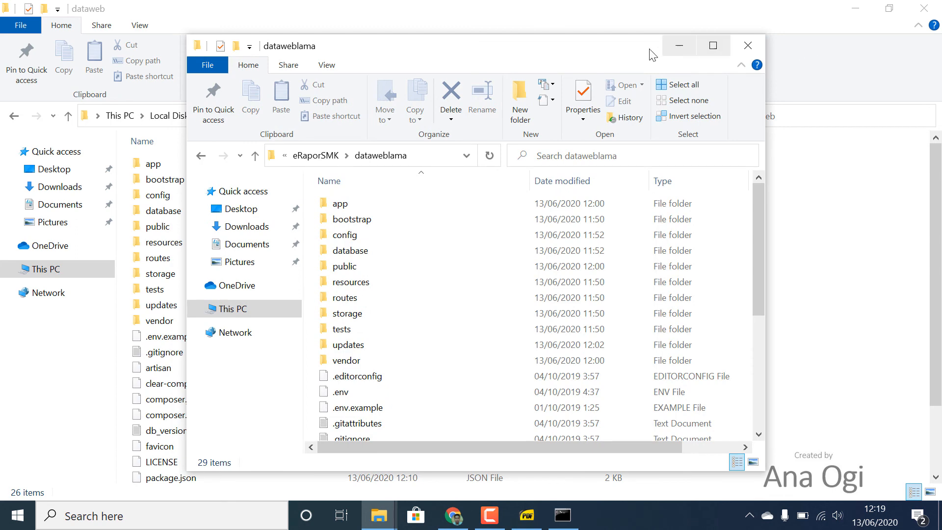
{"action": "left_click_drag", "start_coordinate": [610, 48], "coordinate": [777, 57]}
{"action": "left_click", "coordinate": [890, 8]}
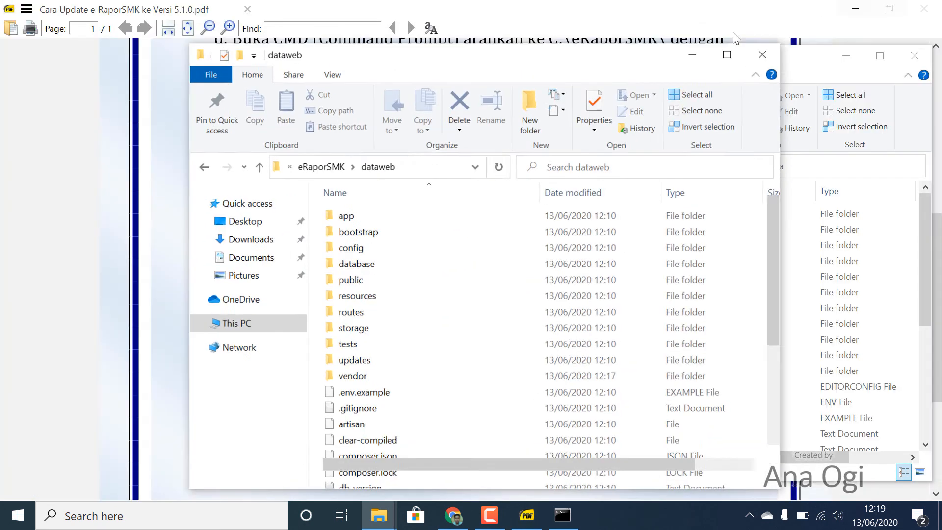
{"action": "left_click_drag", "start_coordinate": [510, 63], "coordinate": [363, 56]}
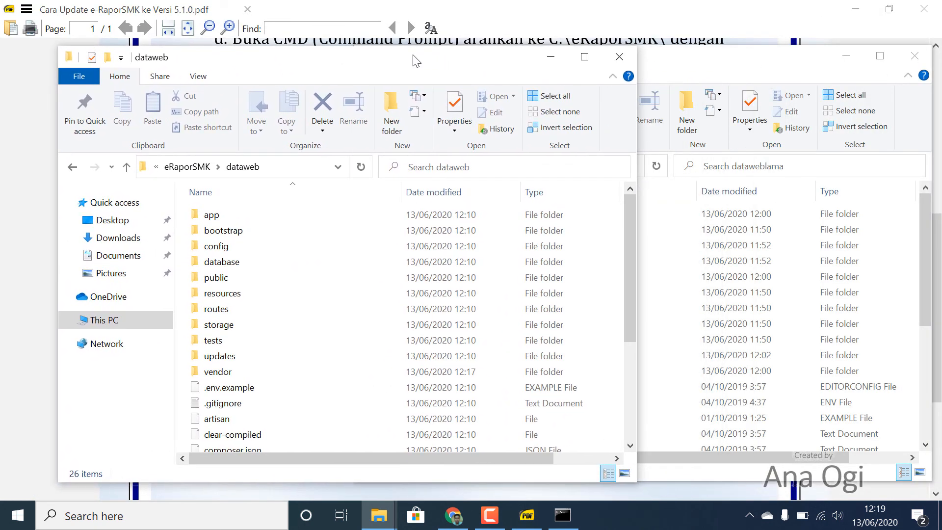
{"action": "left_click", "coordinate": [718, 62]}
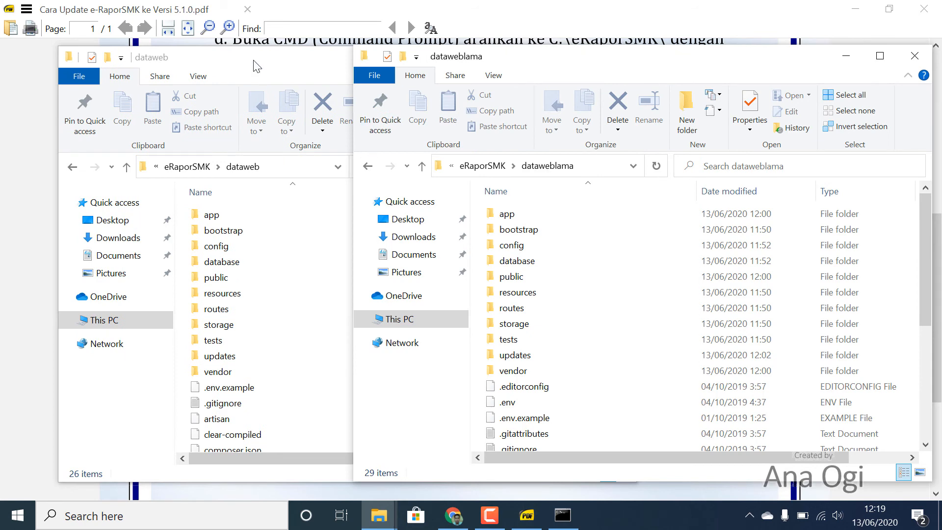
{"action": "left_click", "coordinate": [255, 66]}
{"action": "left_click", "coordinate": [690, 64]}
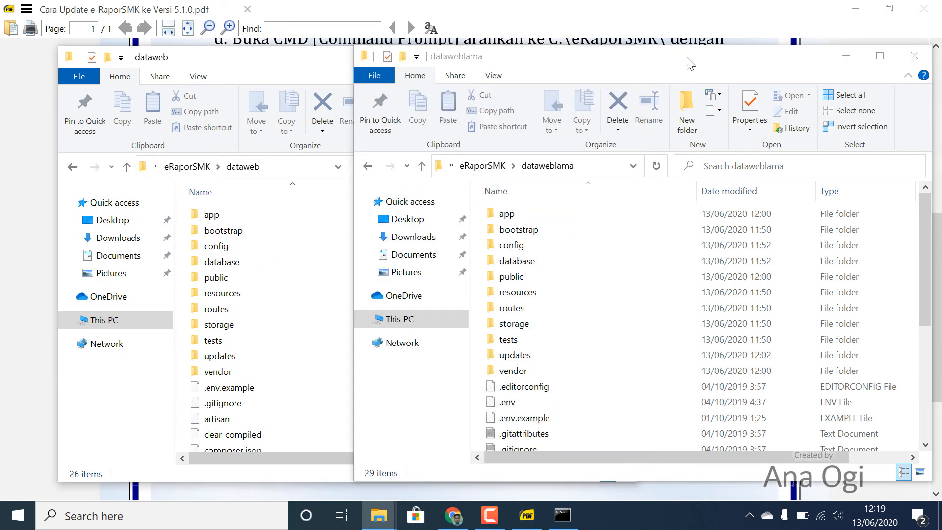
Step: Copy the database.php file from the config folder of dataweblama
{"action": "left_click", "coordinate": [645, 246]}
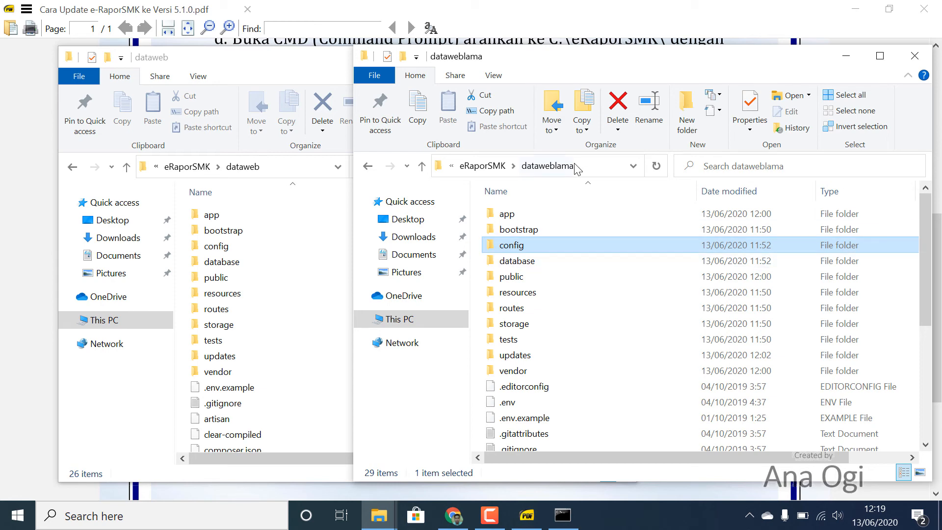
{"action": "double_click", "coordinate": [520, 252]}
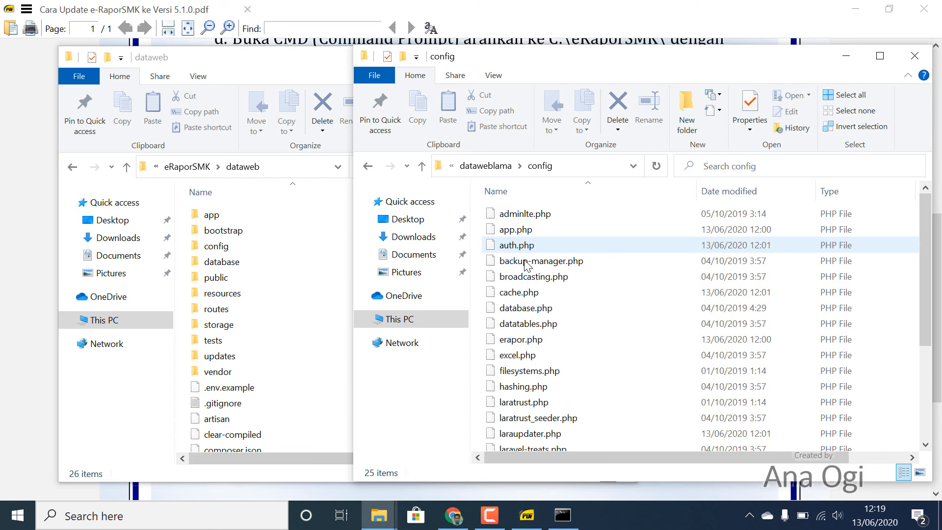
{"action": "left_click", "coordinate": [526, 309]}
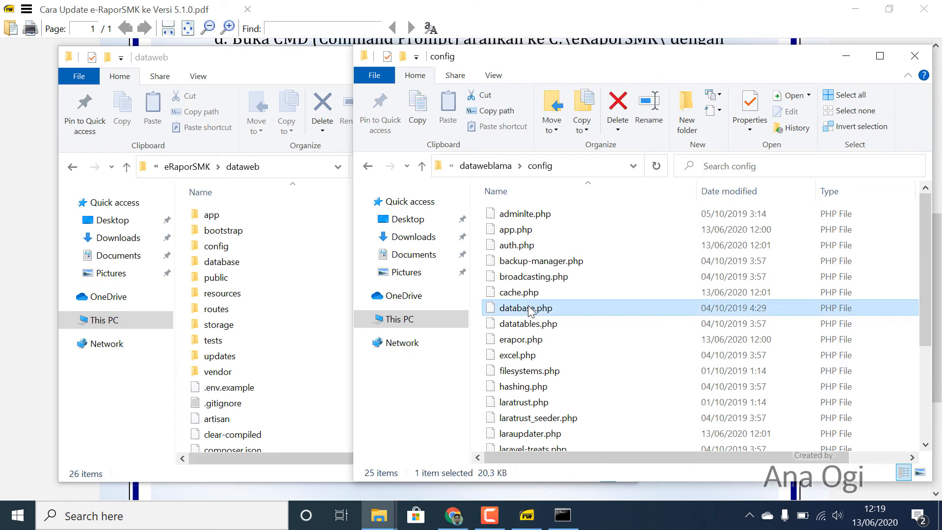
{"action": "right_click", "coordinate": [527, 311]}
{"action": "left_click", "coordinate": [569, 220]}
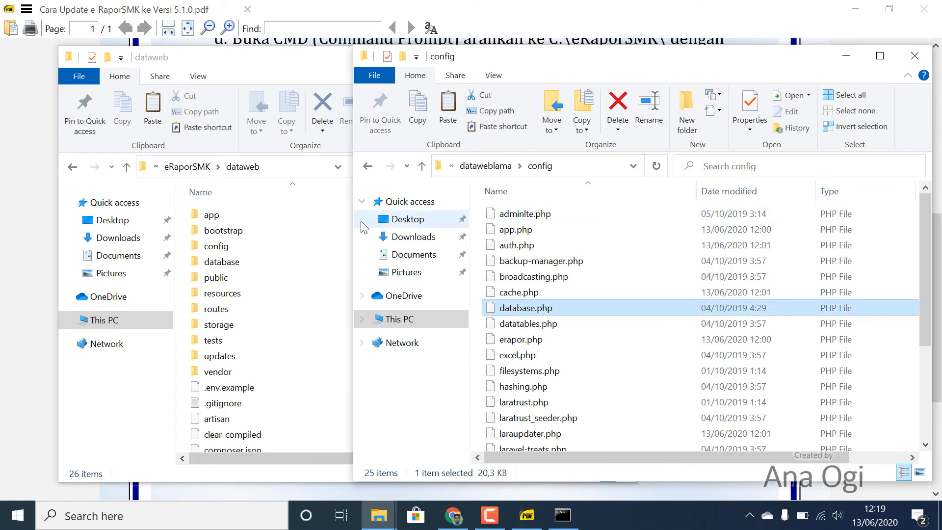
Step: Paste database.php into the config folder of dataweb, replacing the existing file
{"action": "left_click", "coordinate": [250, 171]}
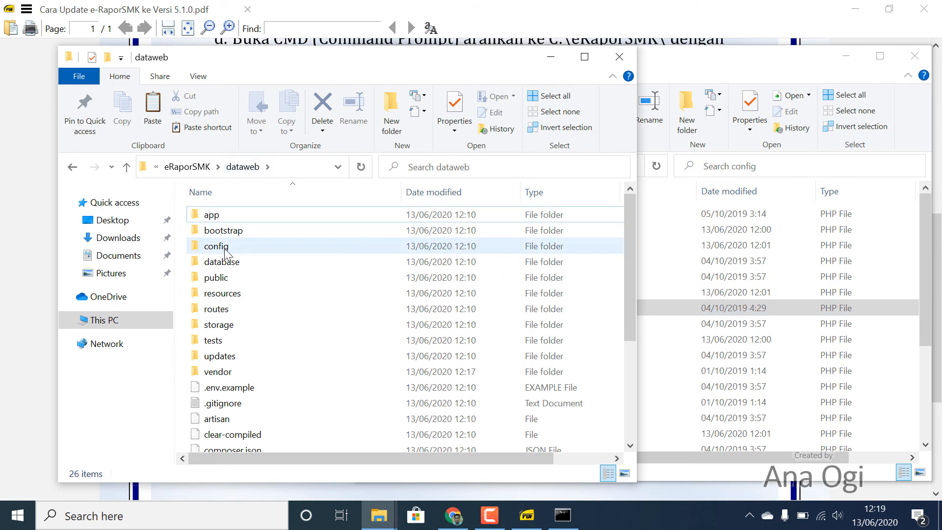
{"action": "double_click", "coordinate": [248, 247]}
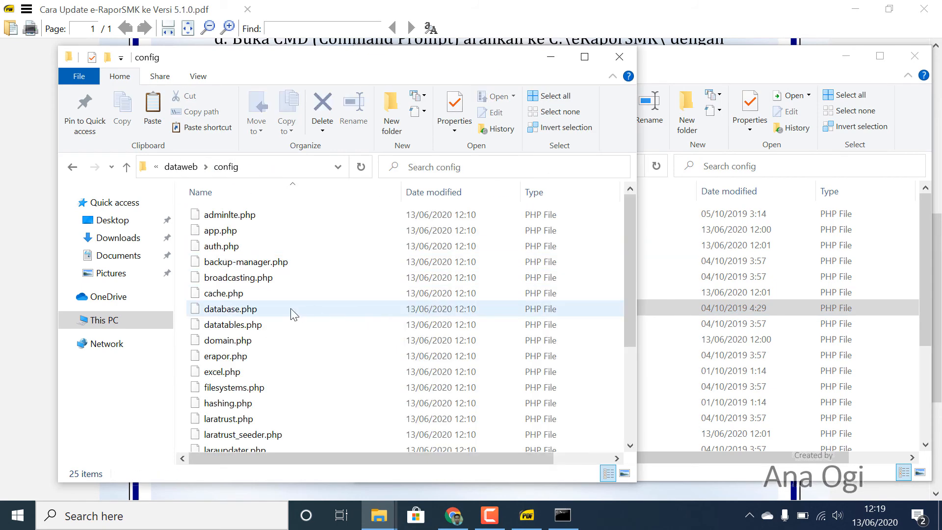
{"action": "right_click", "coordinate": [508, 290]}
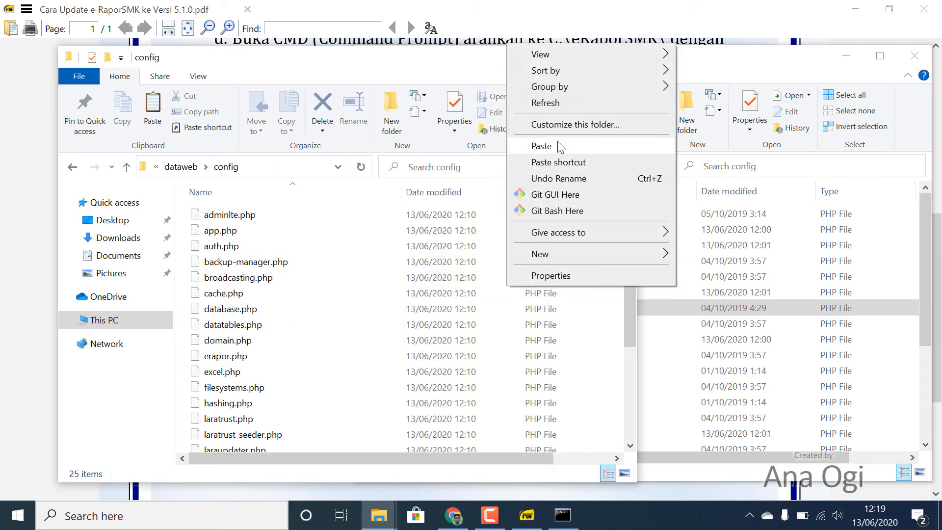
{"action": "left_click", "coordinate": [544, 146]}
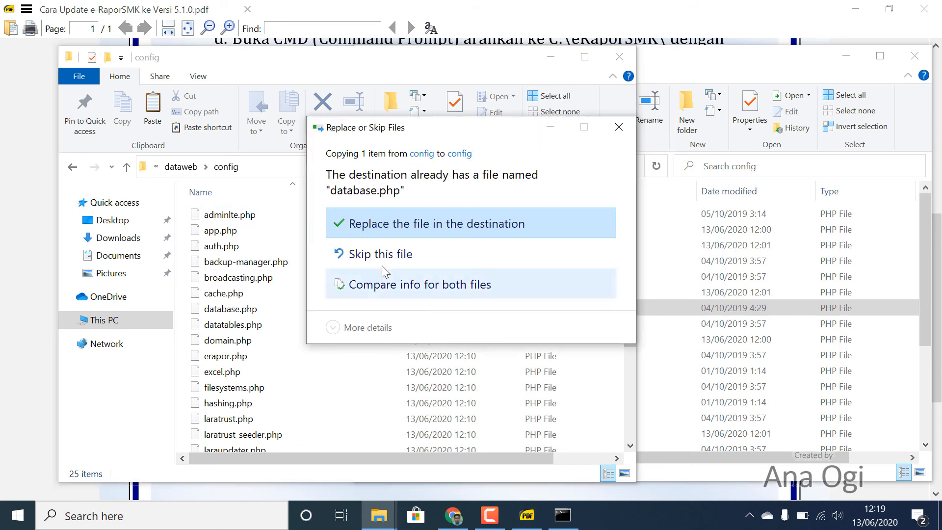
{"action": "left_click", "coordinate": [388, 224]}
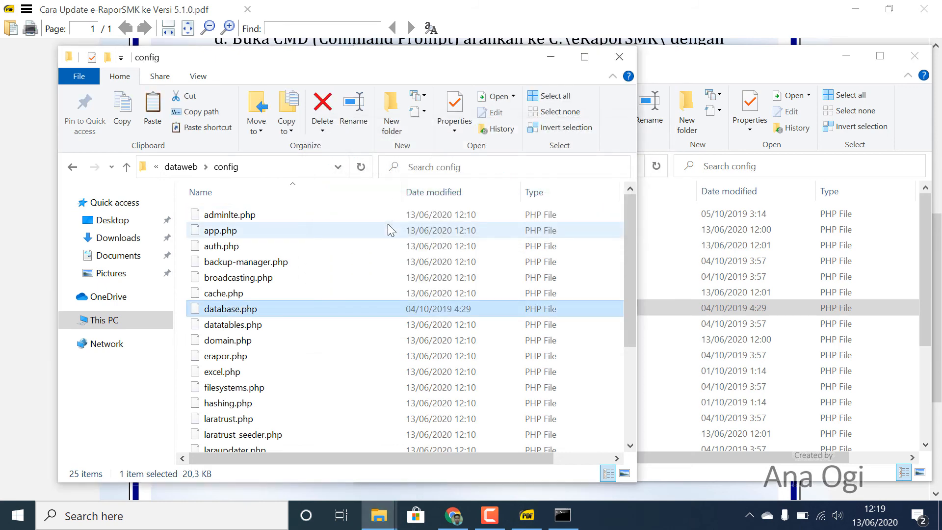
Step: Copy the .env file from the dataweblama folder and paste it into the dataweb folder
{"action": "left_click", "coordinate": [697, 246]}
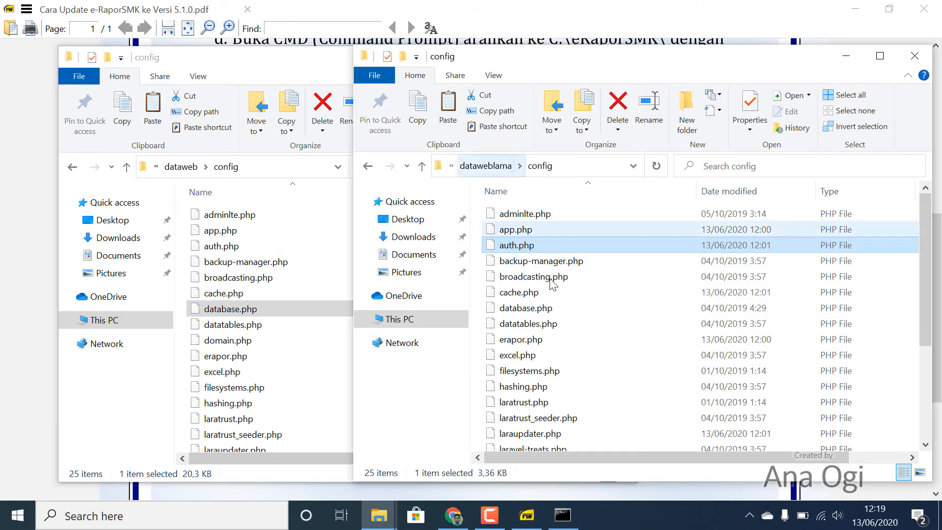
{"action": "left_click", "coordinate": [486, 166]}
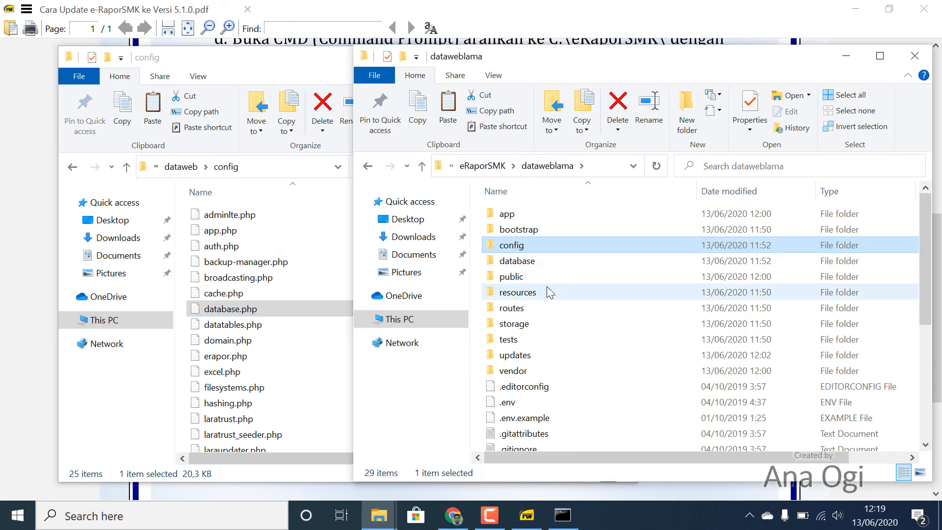
{"action": "left_click", "coordinate": [509, 404]}
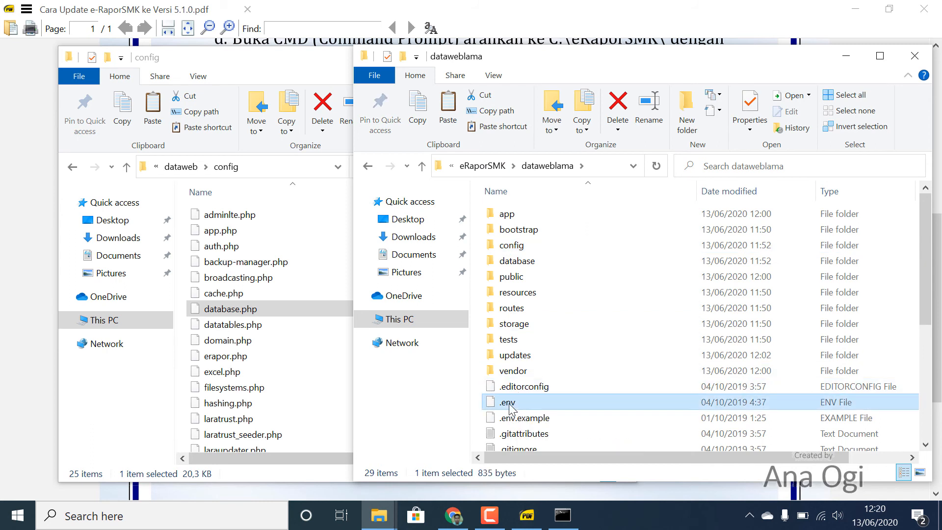
{"action": "right_click", "coordinate": [510, 404]}
{"action": "left_click", "coordinate": [559, 320]}
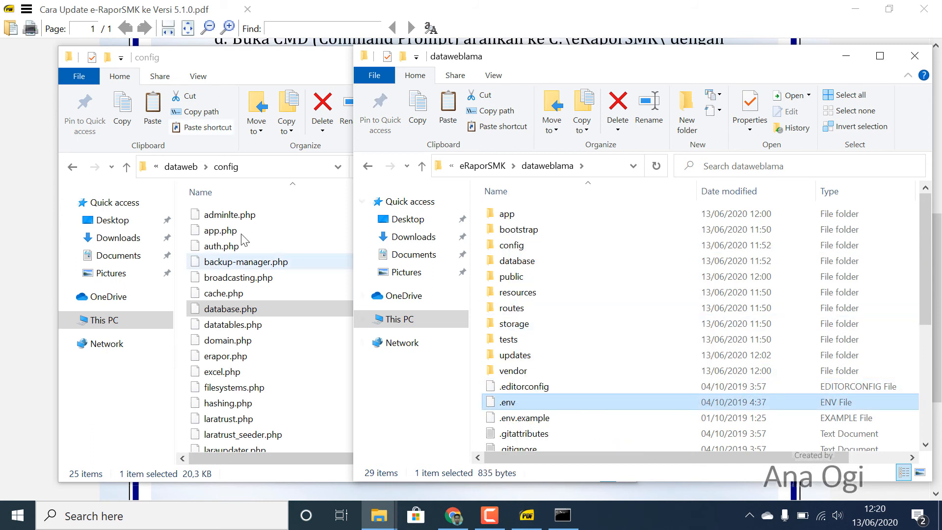
{"action": "left_click", "coordinate": [181, 166]}
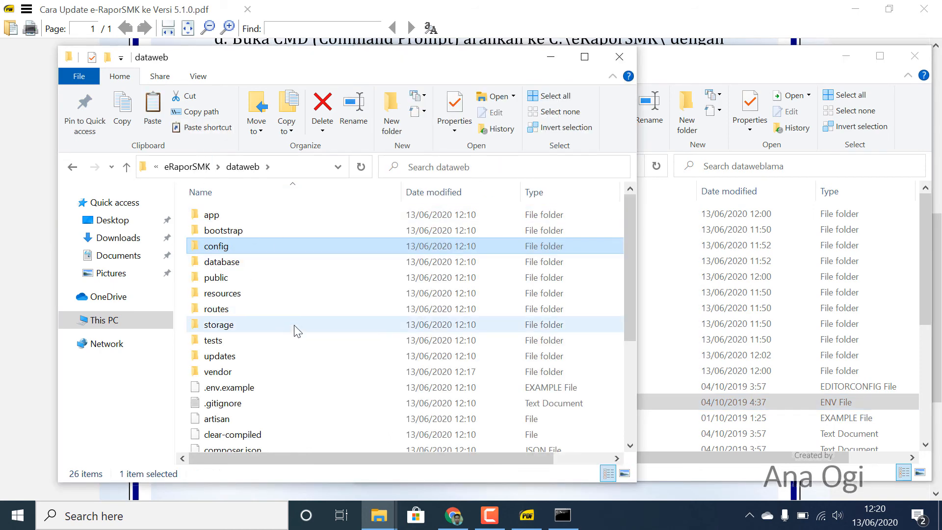
{"action": "right_click", "coordinate": [326, 319]}
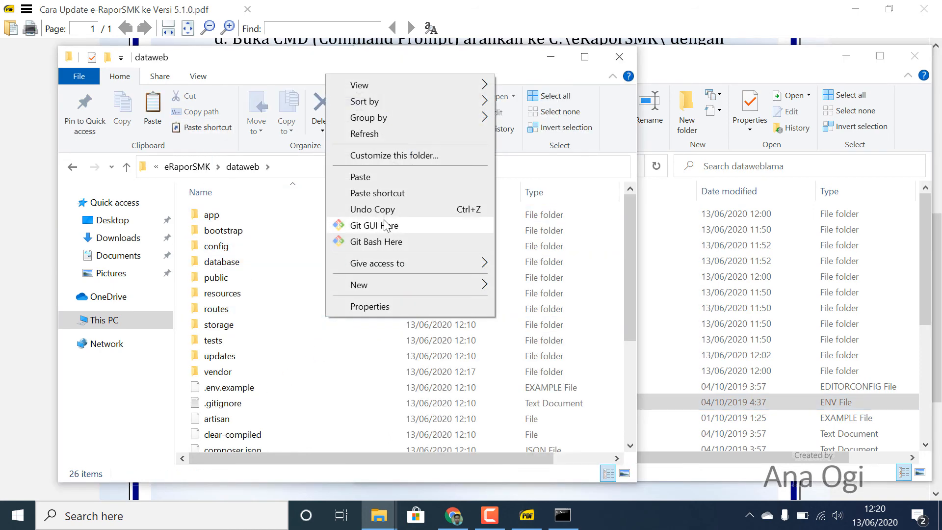
{"action": "left_click", "coordinate": [379, 177]}
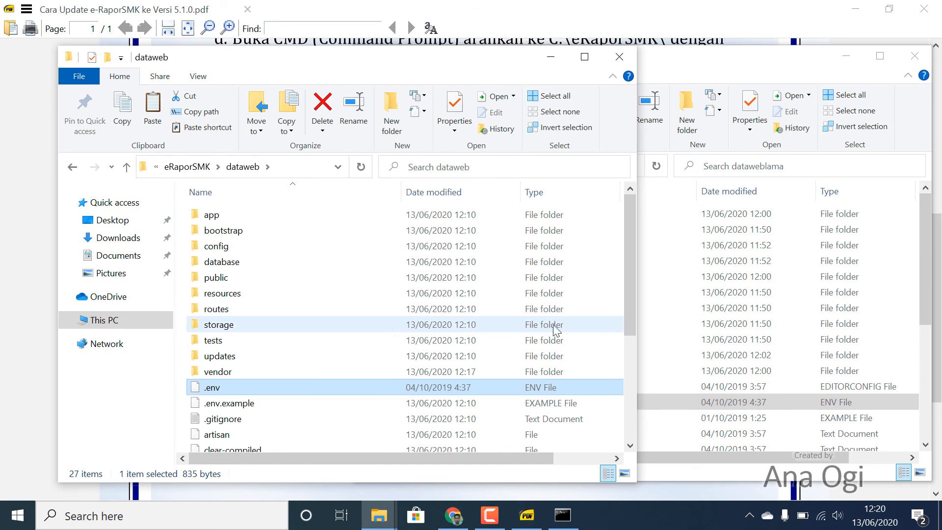
Step: Copy the storage folder from dataweblama and paste it into the public folder of dataweb
{"action": "left_click", "coordinate": [744, 294]}
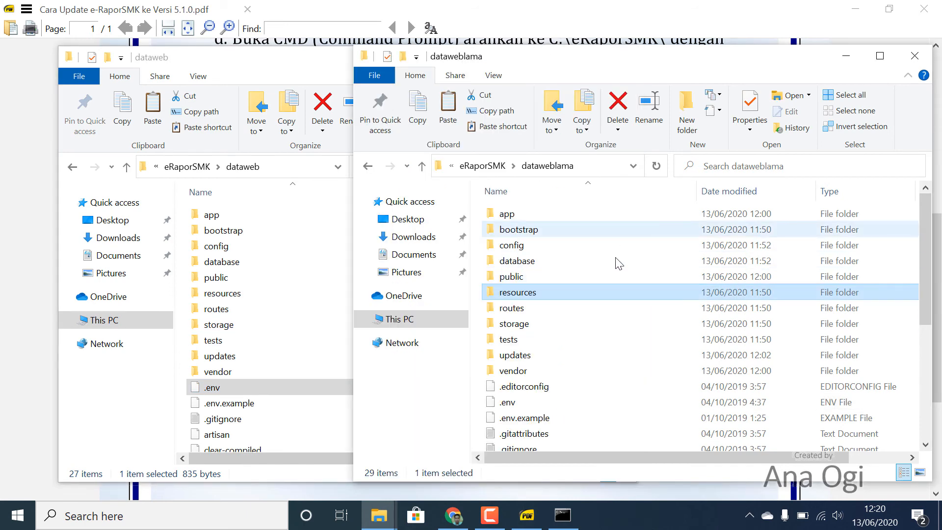
{"action": "left_click", "coordinate": [524, 326]}
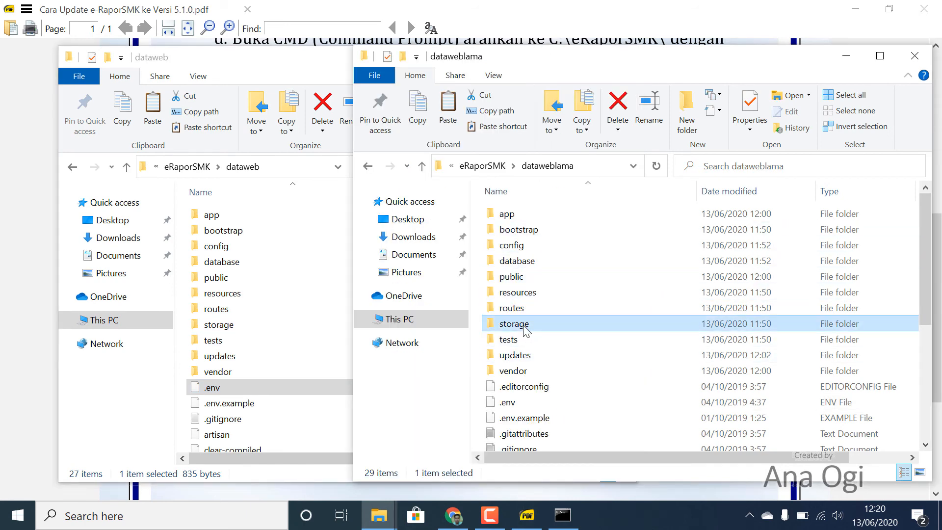
{"action": "right_click", "coordinate": [525, 330]}
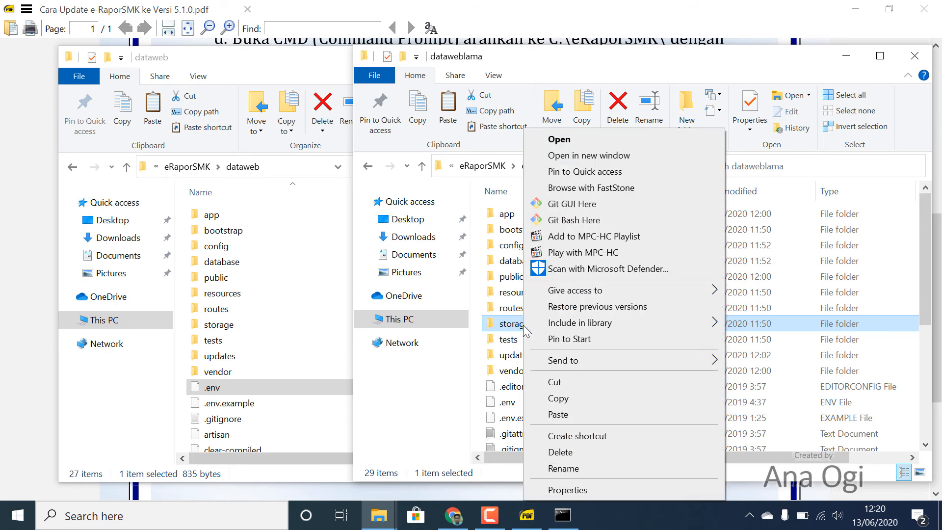
{"action": "left_click", "coordinate": [558, 399]}
{"action": "left_click", "coordinate": [314, 279]}
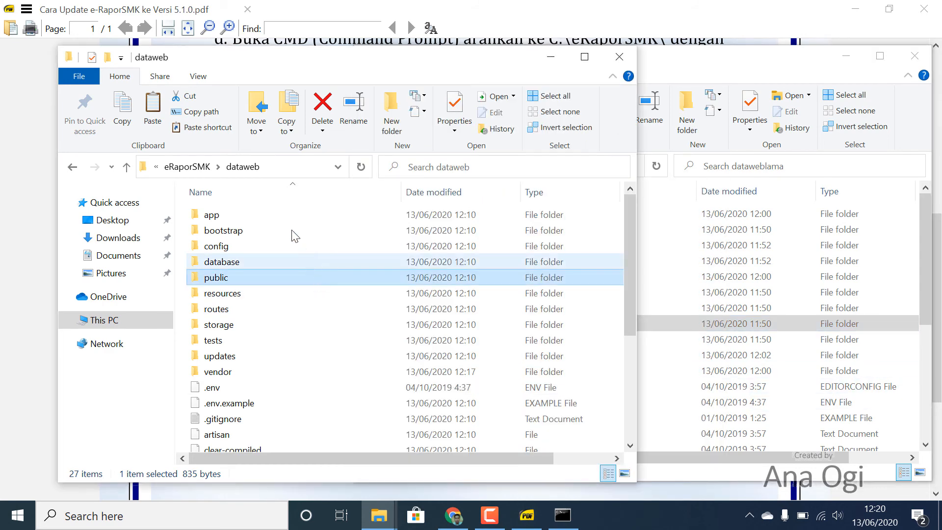
{"action": "right_click", "coordinate": [350, 285]}
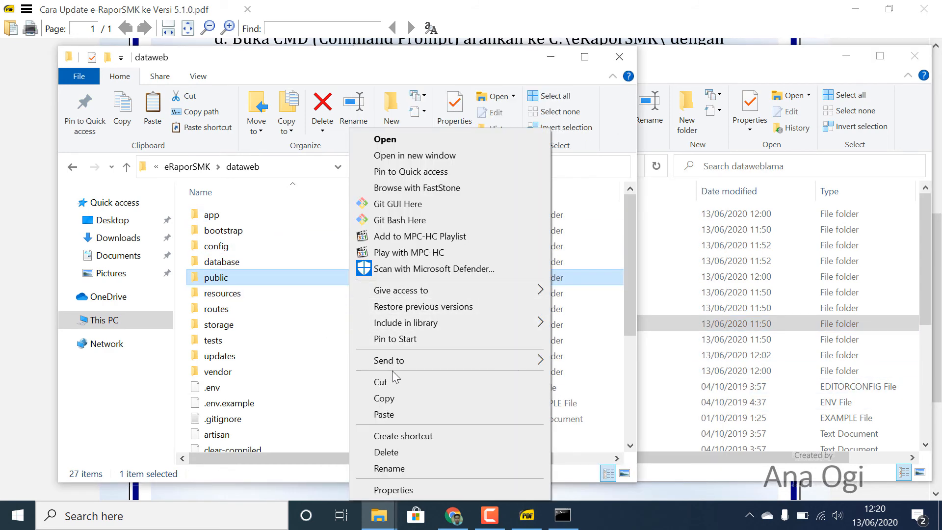
{"action": "left_click", "coordinate": [399, 414]}
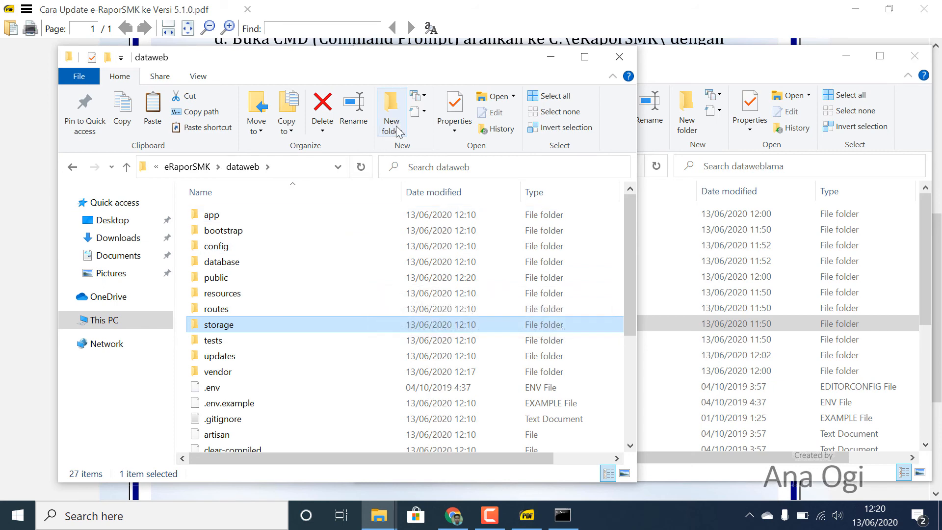
Step: Copy the storage folder from dataweblama directly into the dataweb folder and close both File Explorer windows
{"action": "left_click", "coordinate": [660, 324]}
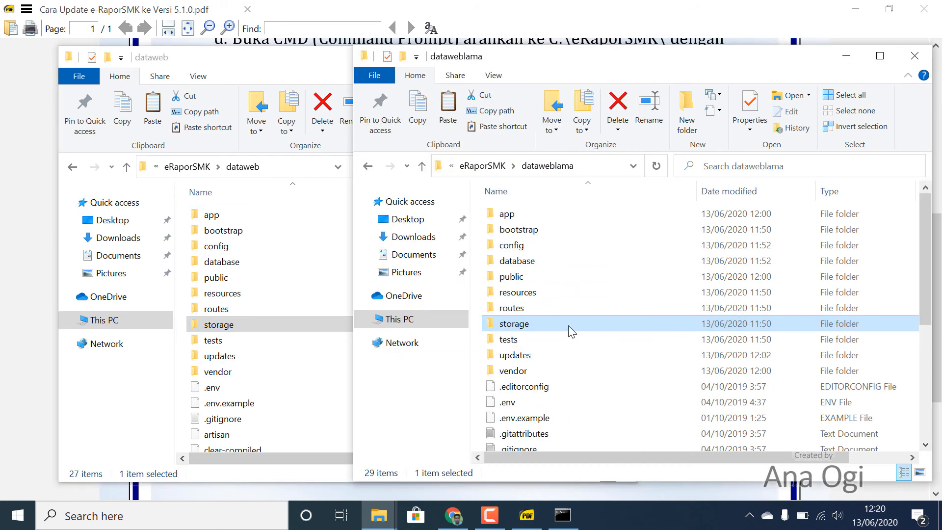
{"action": "right_click", "coordinate": [526, 328]}
{"action": "left_click", "coordinate": [565, 398]}
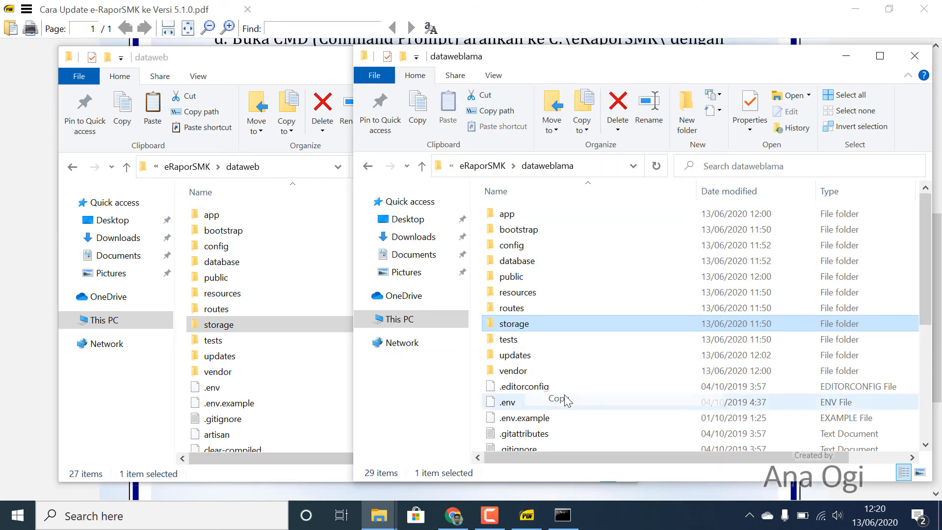
{"action": "left_click", "coordinate": [280, 276]}
{"action": "right_click", "coordinate": [321, 260]}
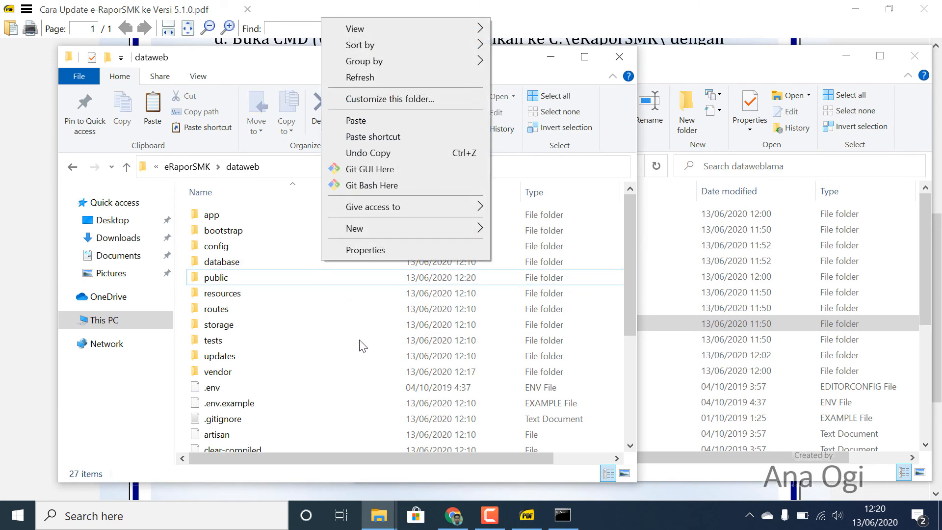
{"action": "left_click", "coordinate": [365, 121]}
{"action": "left_click", "coordinate": [397, 213]}
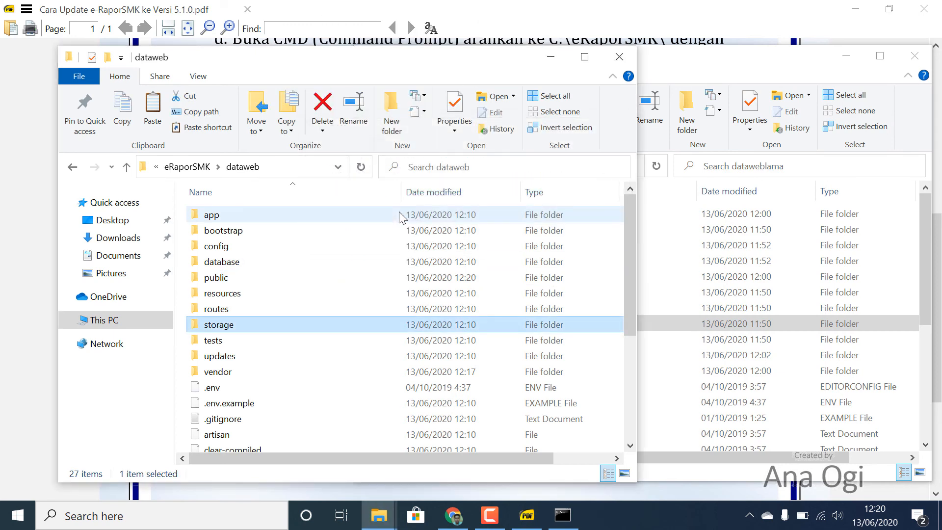
{"action": "left_click", "coordinate": [619, 56]}
{"action": "left_click", "coordinate": [914, 55]}
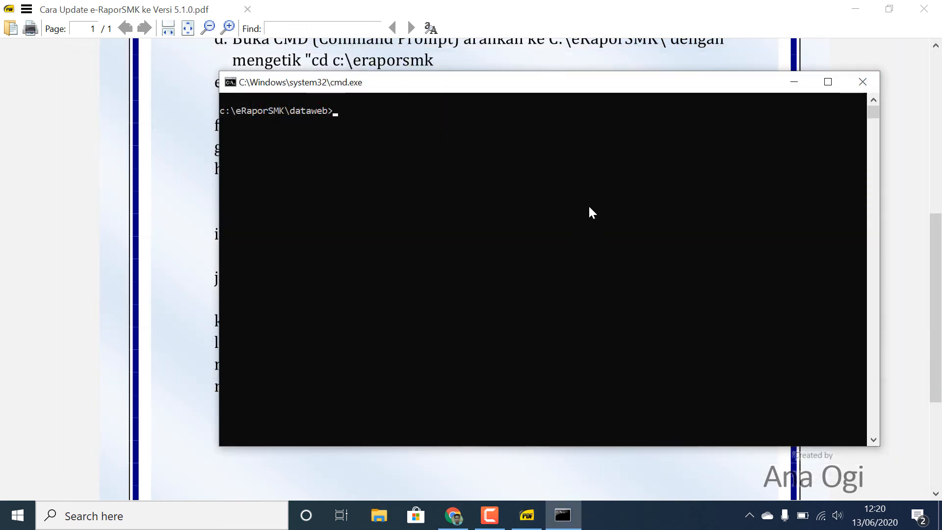
Step: Copy the command "php artisan config:cache" from the PDF guide and run it in the Command Prompt
{"action": "left_click", "coordinate": [192, 235]}
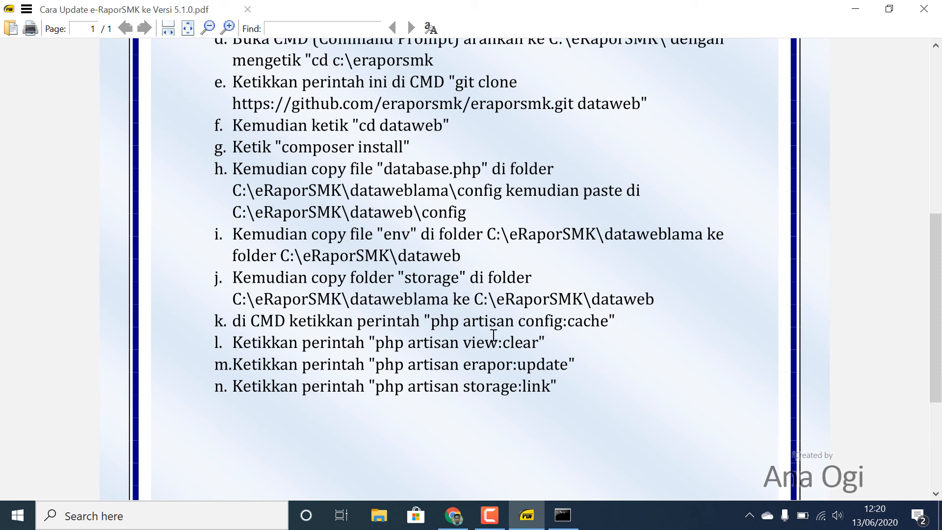
{"action": "left_click_drag", "start_coordinate": [431, 321], "coordinate": [607, 324]}
{"action": "right_click", "coordinate": [595, 321]}
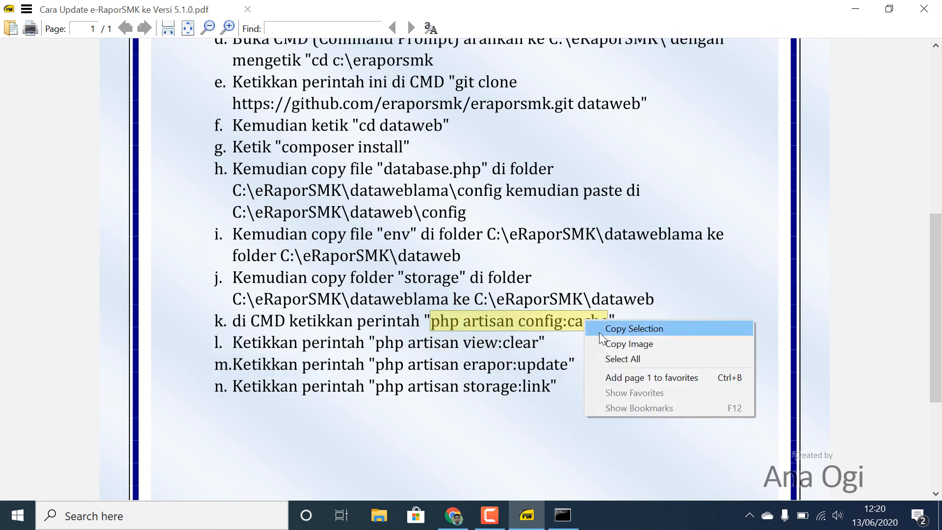
{"action": "left_click", "coordinate": [611, 328]}
{"action": "left_click", "coordinate": [559, 523]}
{"action": "right_click", "coordinate": [559, 522]}
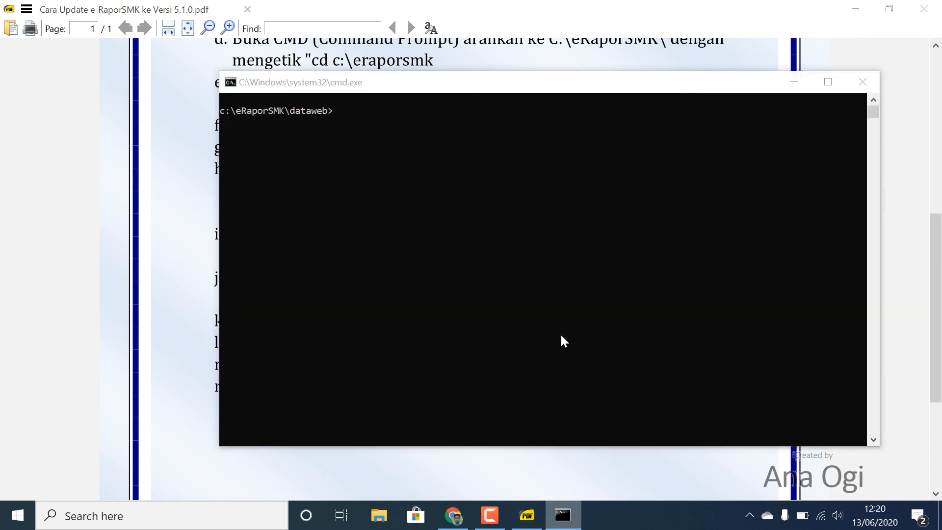
{"action": "left_click", "coordinate": [568, 269]}
{"action": "key", "text": "ctrl+v"}
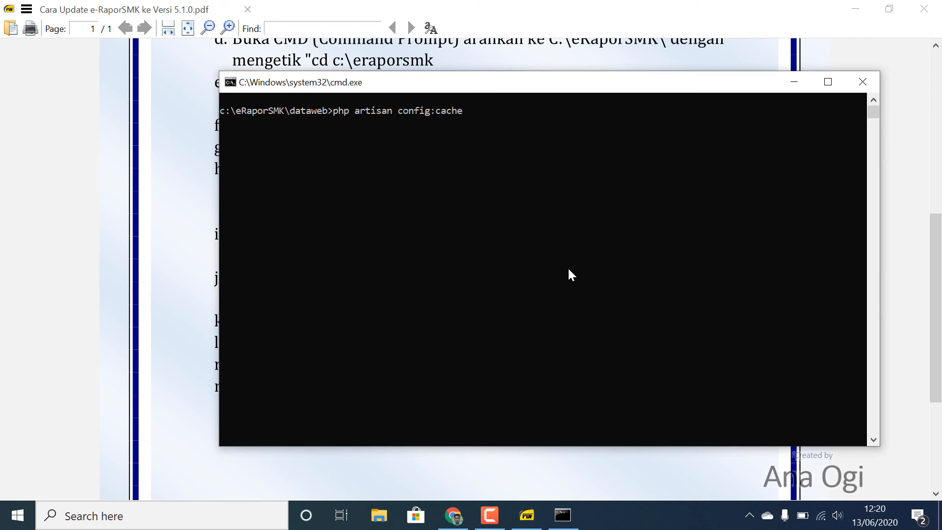
{"action": "key", "text": "Return"}
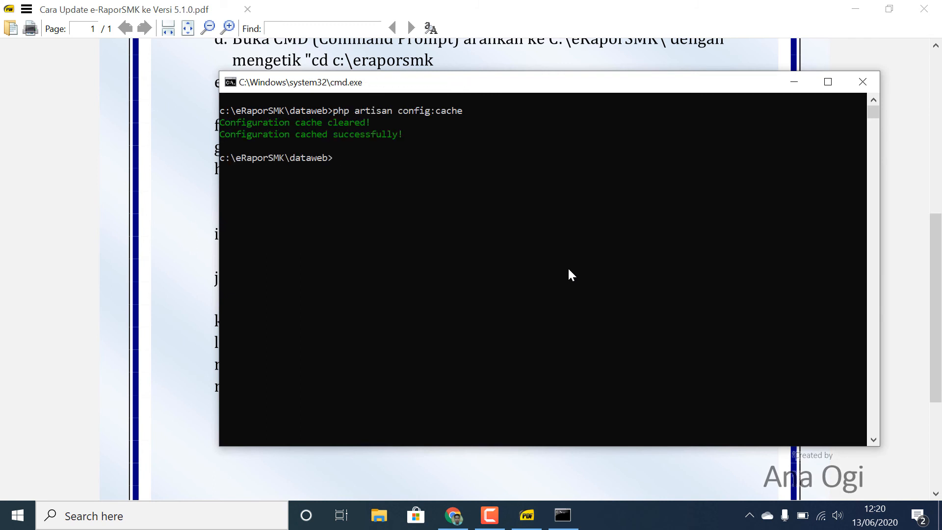
Step: Copy the command "php artisan view:clear" from the PDF guide and run it in the Command Prompt
{"action": "left_click", "coordinate": [543, 513]}
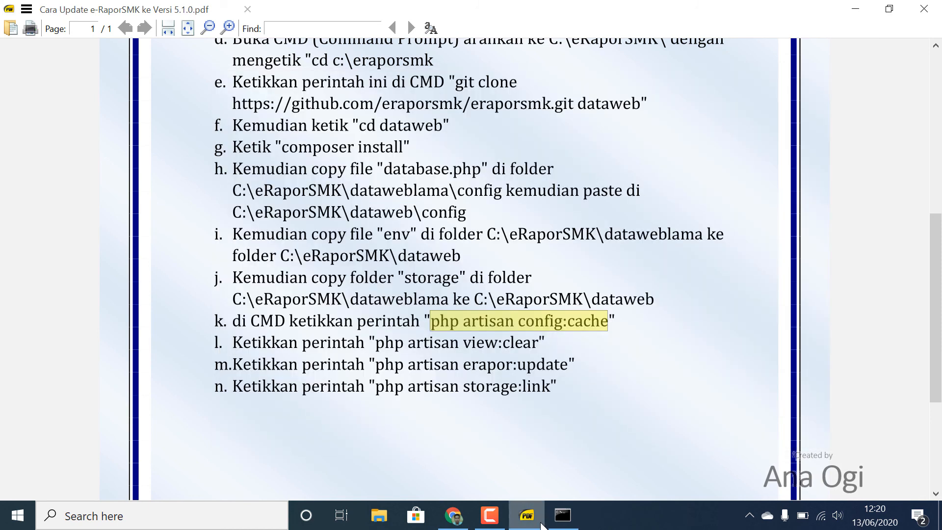
{"action": "left_click_drag", "start_coordinate": [378, 344], "coordinate": [538, 341]}
{"action": "right_click", "coordinate": [522, 342]}
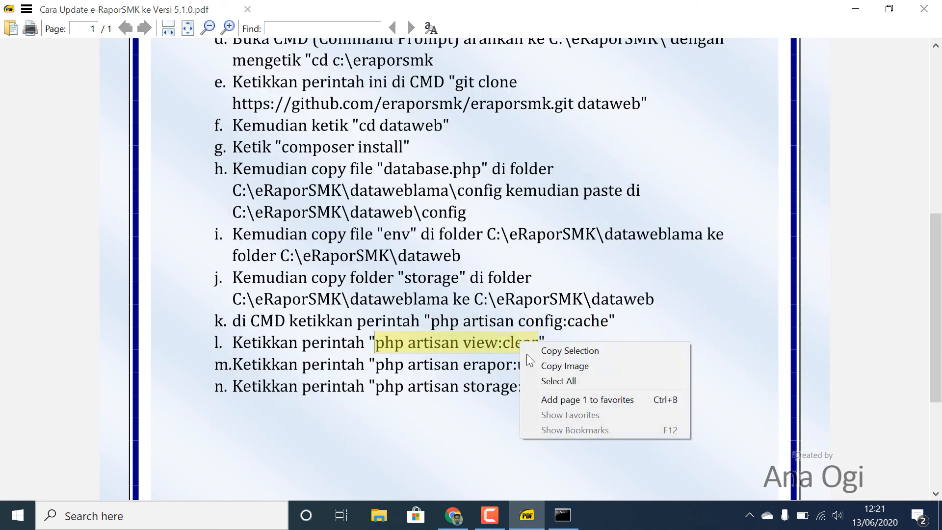
{"action": "left_click", "coordinate": [564, 352]}
{"action": "key", "text": "alt+Tab"}
{"action": "left_click", "coordinate": [583, 335]}
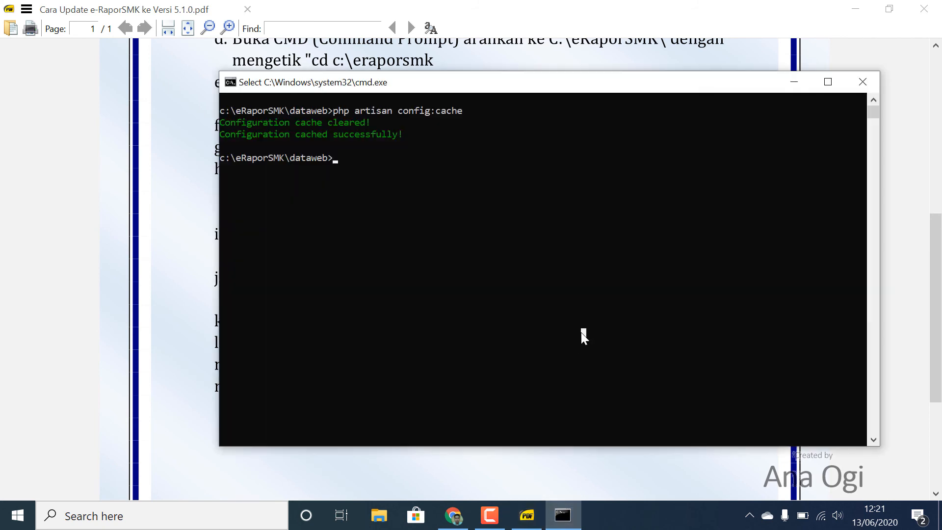
{"action": "key", "text": "ctrl+v"}
{"action": "key", "text": "Return"}
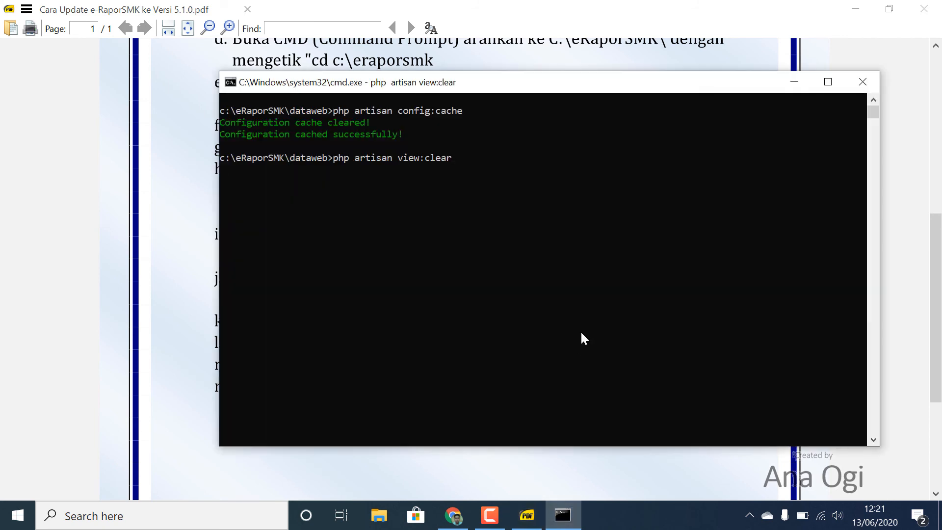
Step: Copy the command "php artisan erapor:update" from the PDF guide and run it in the Command Prompt
{"action": "left_click", "coordinate": [526, 515]}
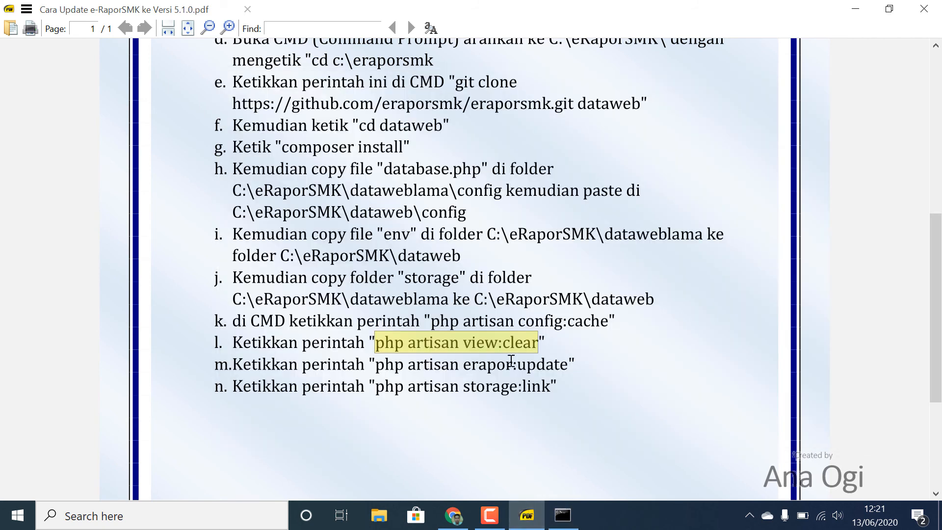
{"action": "left_click_drag", "start_coordinate": [377, 366], "coordinate": [568, 366]}
{"action": "right_click", "coordinate": [551, 358]}
{"action": "left_click", "coordinate": [582, 368]}
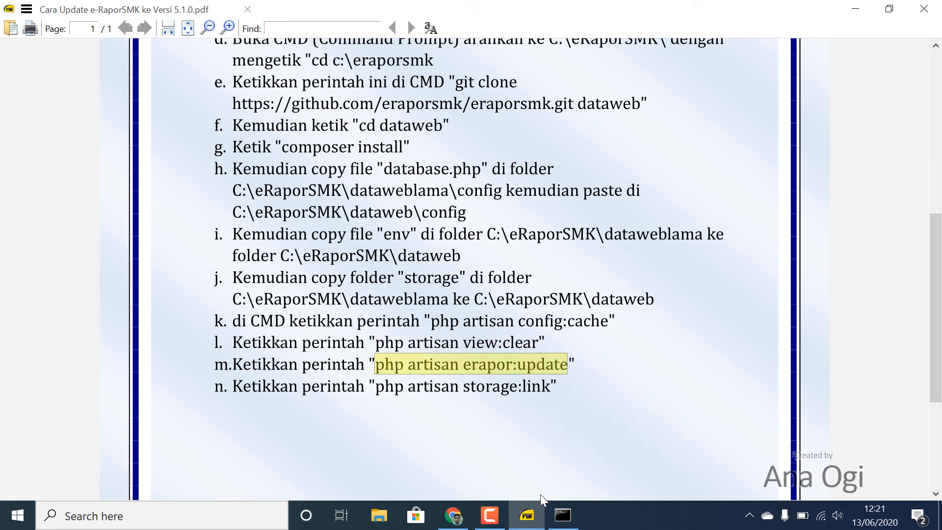
{"action": "left_click", "coordinate": [562, 515]}
{"action": "left_click", "coordinate": [587, 312]}
{"action": "right_click", "coordinate": [586, 312]}
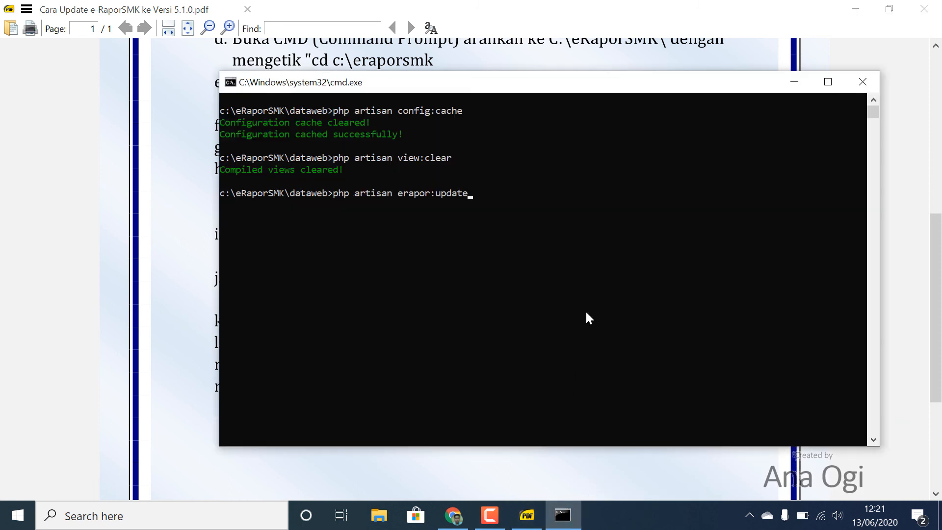
{"action": "key", "text": "Return"}
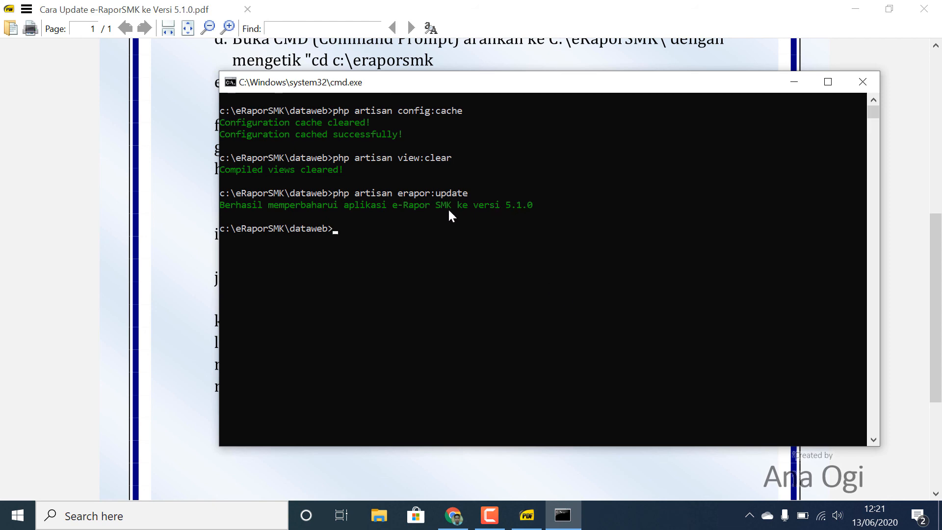
Step: Copy the command "php artisan storage:link" from the PDF guide and run it in the Command Prompt
{"action": "left_click", "coordinate": [532, 518]}
{"action": "left_click_drag", "start_coordinate": [375, 387], "coordinate": [553, 393]}
{"action": "right_click", "coordinate": [514, 389]}
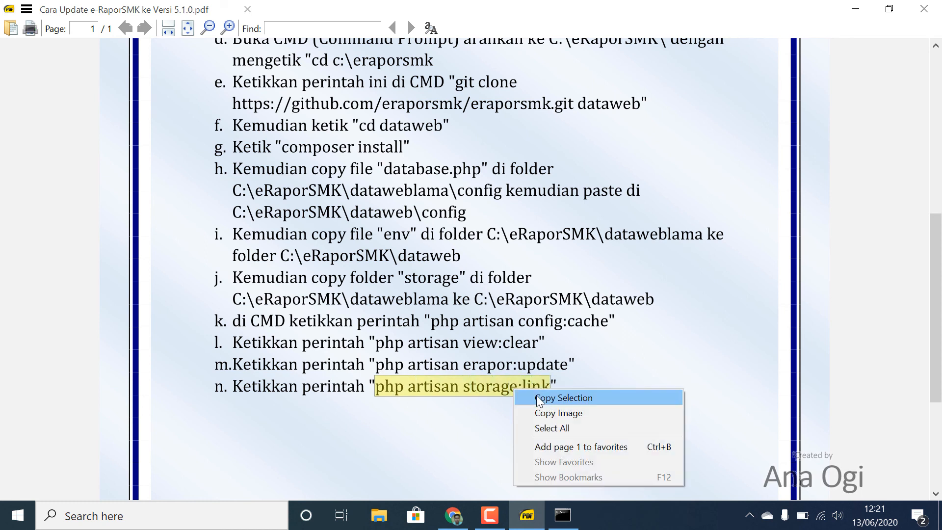
{"action": "left_click", "coordinate": [540, 397]}
{"action": "left_click", "coordinate": [563, 515]}
{"action": "left_click", "coordinate": [562, 336]}
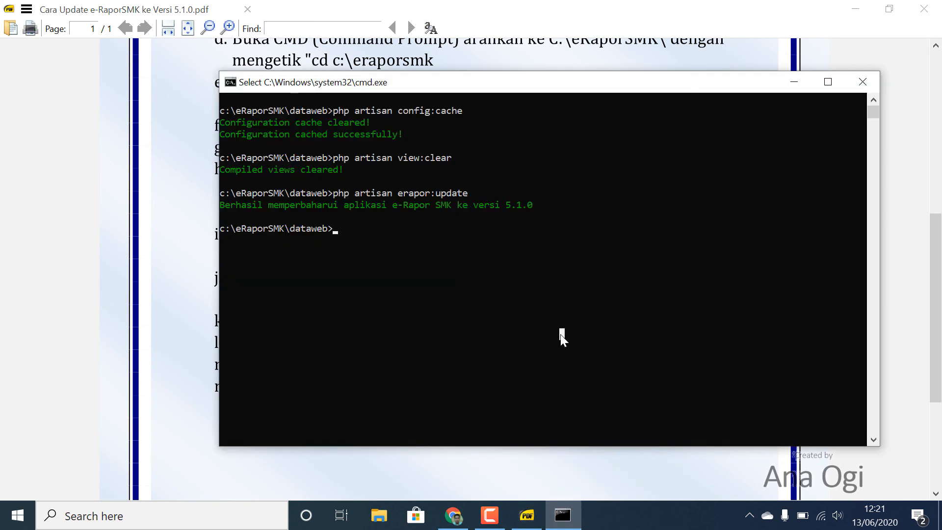
{"action": "key", "text": "ctrl+v"}
{"action": "key", "text": "Return"}
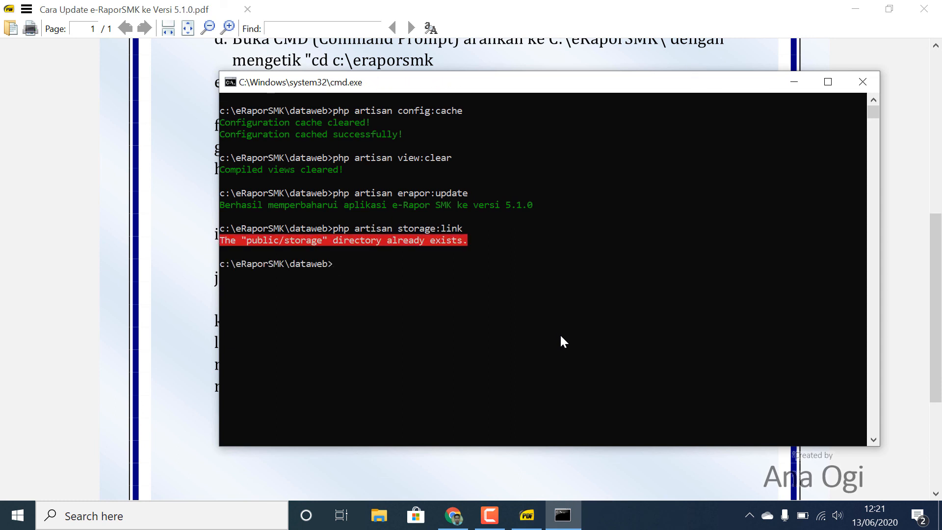
{"action": "left_click", "coordinate": [561, 338]}
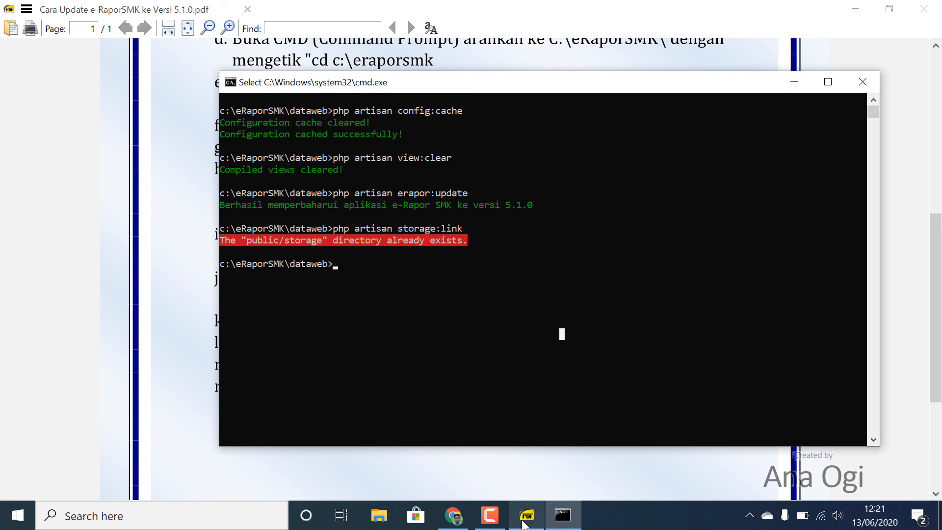
Step: Switch to Chrome, log out of e-Rapor SMK, and log back in with the saved credentials for 2019/2020 Ganjil
{"action": "left_click", "coordinate": [453, 516]}
{"action": "left_click", "coordinate": [86, 13]}
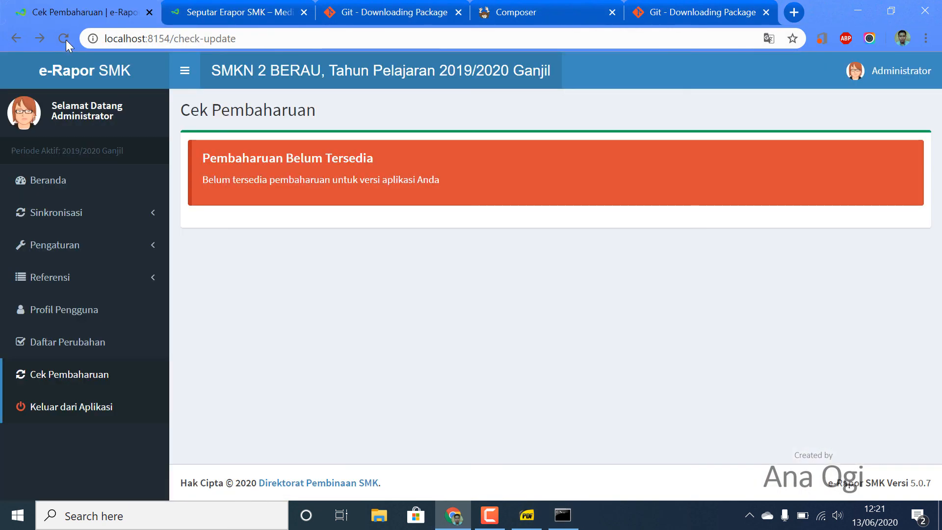
{"action": "left_click", "coordinate": [85, 406]}
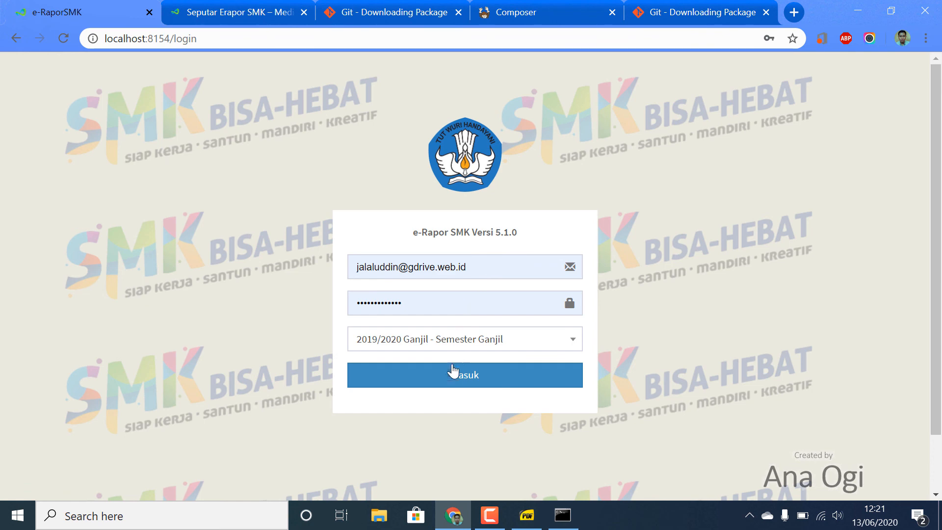
{"action": "left_click", "coordinate": [453, 372]}
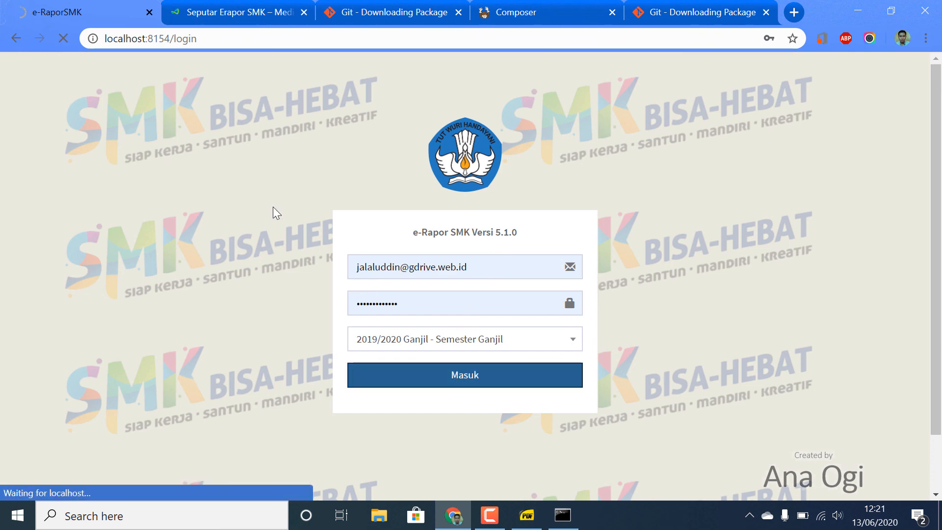
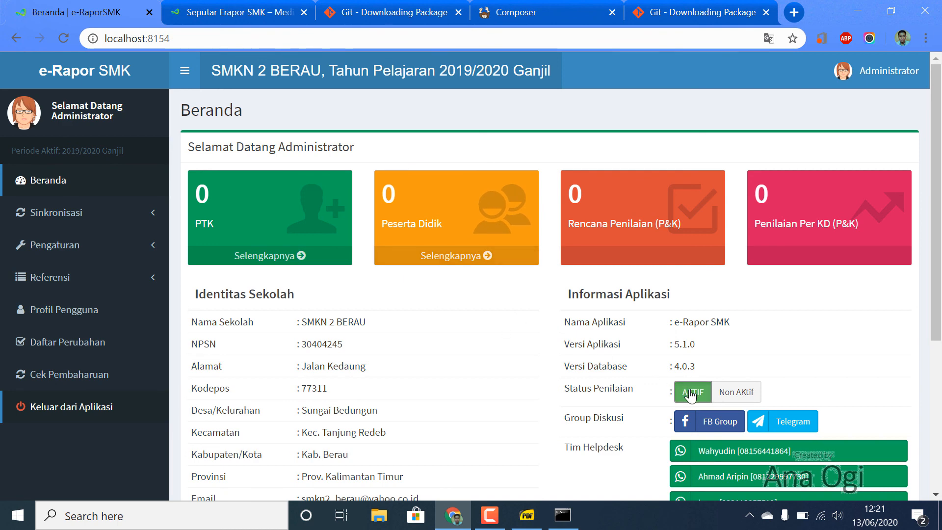
Step: Check the application version and the other details under Informasi Aplikasi on the Beranda page
{"action": "double_click", "coordinate": [684, 346]}
{"action": "left_click", "coordinate": [710, 346]}
{"action": "scroll", "coordinate": [711, 339], "scroll_direction": "down", "scroll_amount": 5}
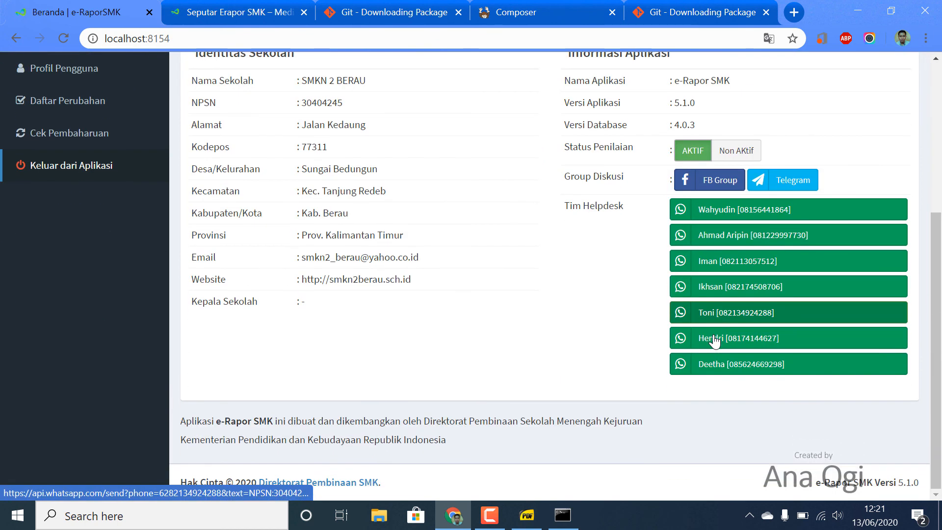
{"action": "scroll", "coordinate": [458, 359], "scroll_direction": "up", "scroll_amount": 5}
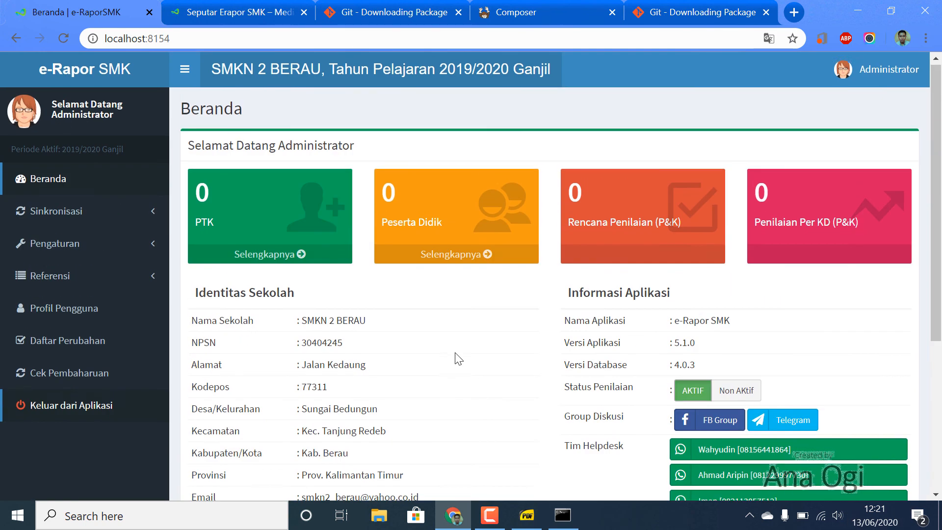
Step: Review the Daftar Perubahan changelog, examining the updates and fixes from Versi 5.1.0 back to Versi 5.0.0
{"action": "left_click", "coordinate": [72, 346]}
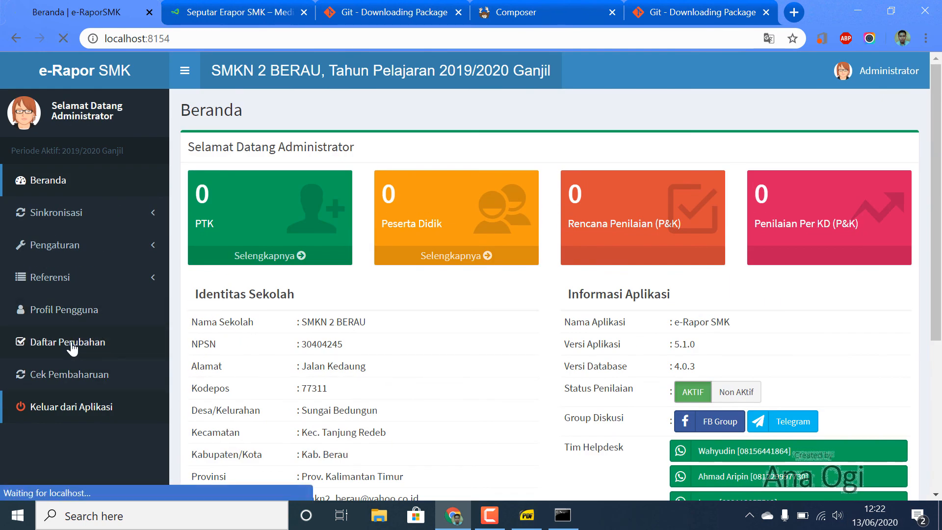
{"action": "scroll", "coordinate": [463, 312], "scroll_direction": "down", "scroll_amount": 10}
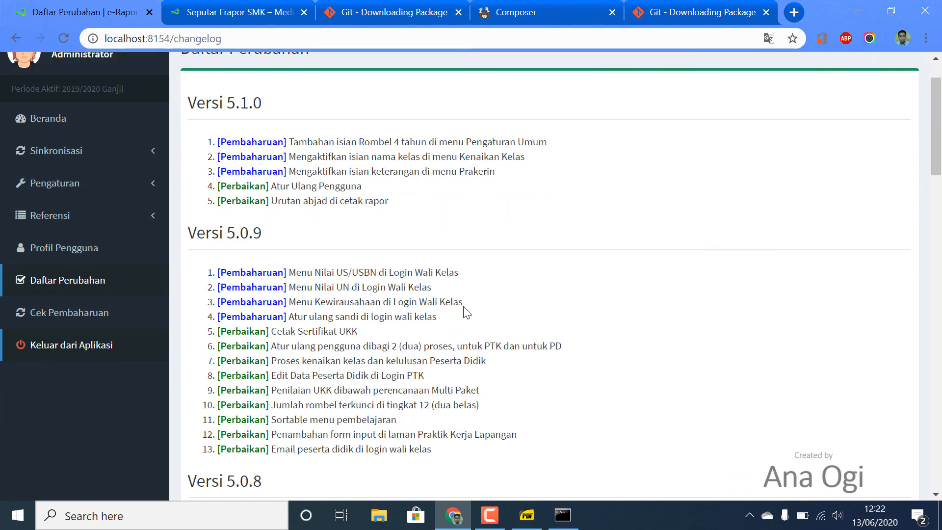
{"action": "scroll", "coordinate": [471, 310], "scroll_direction": "down", "scroll_amount": 15}
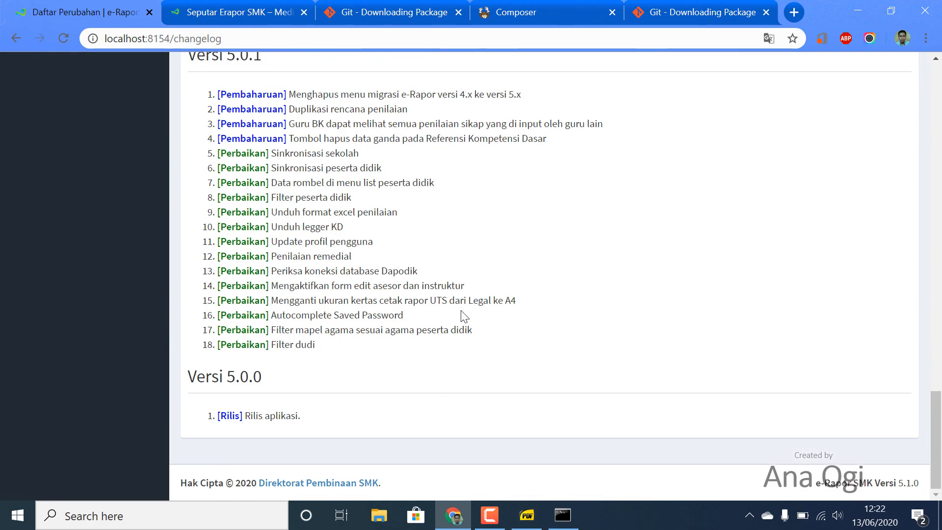
{"action": "scroll", "coordinate": [290, 373], "scroll_direction": "up", "scroll_amount": 6}
{"action": "scroll", "coordinate": [283, 361], "scroll_direction": "up", "scroll_amount": 4}
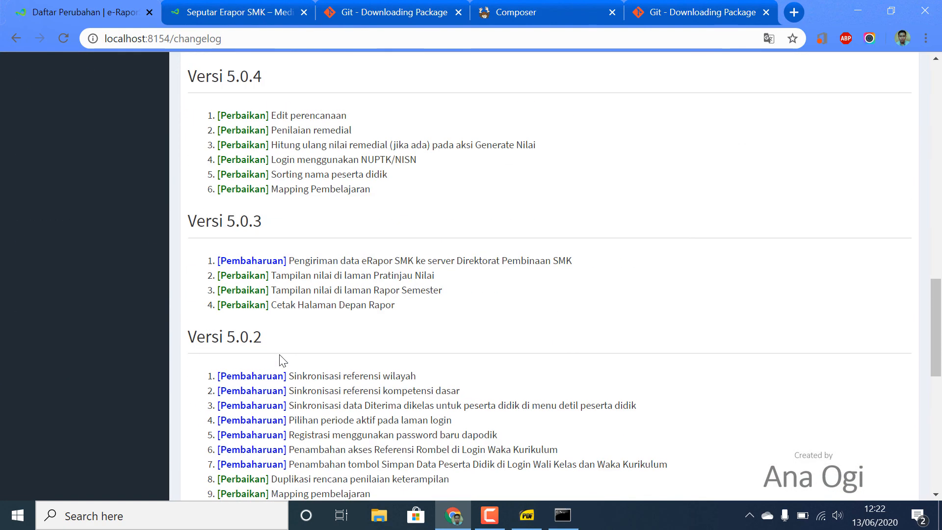
{"action": "scroll", "coordinate": [246, 245], "scroll_direction": "up", "scroll_amount": 10}
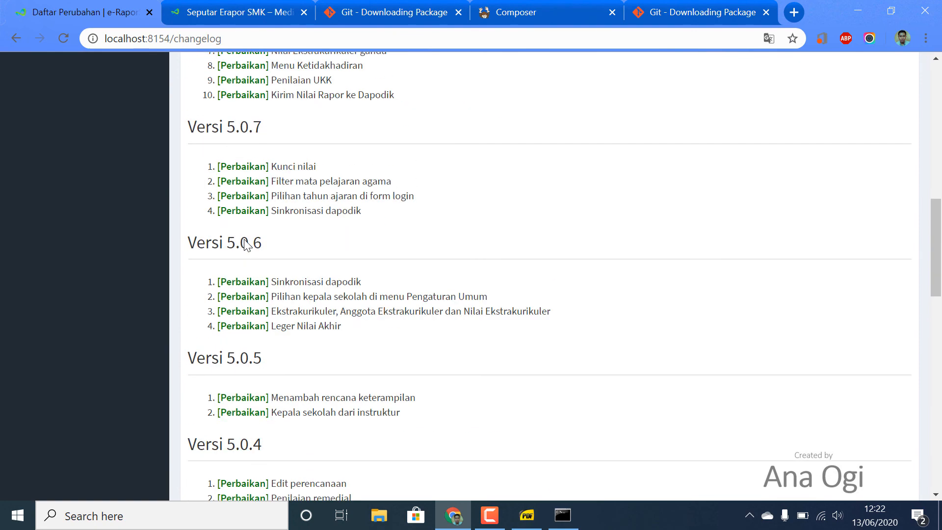
{"action": "scroll", "coordinate": [273, 159], "scroll_direction": "up", "scroll_amount": 5}
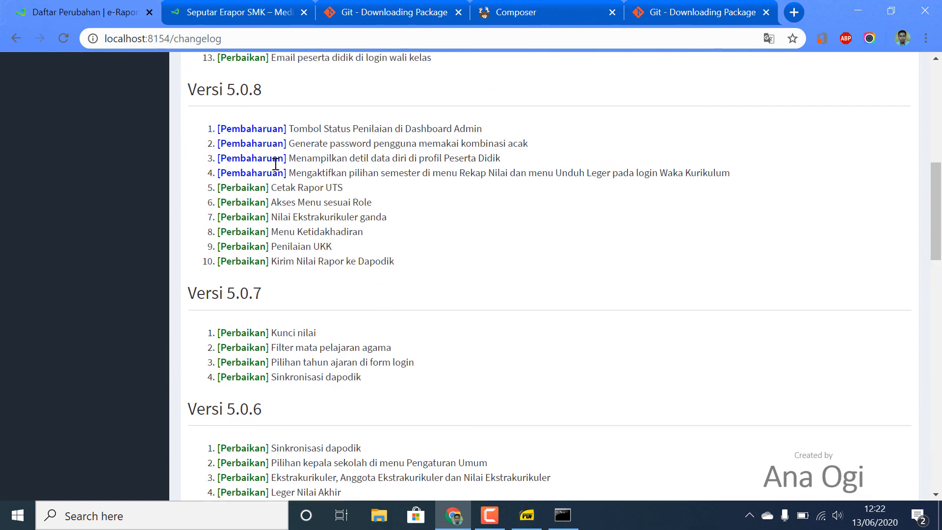
{"action": "scroll", "coordinate": [277, 160], "scroll_direction": "up", "scroll_amount": 3}
{"action": "scroll", "coordinate": [278, 196], "scroll_direction": "up", "scroll_amount": 3}
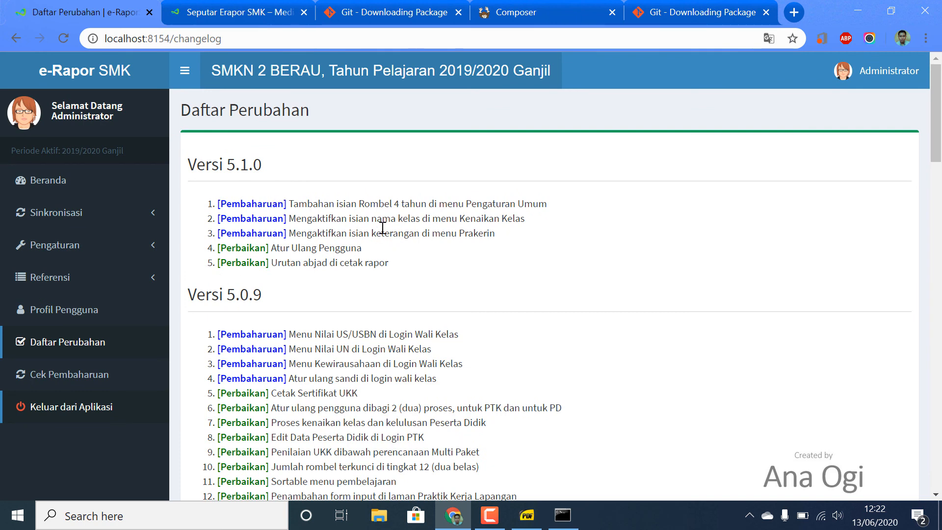
{"action": "scroll", "coordinate": [406, 219], "scroll_direction": "down", "scroll_amount": 5}
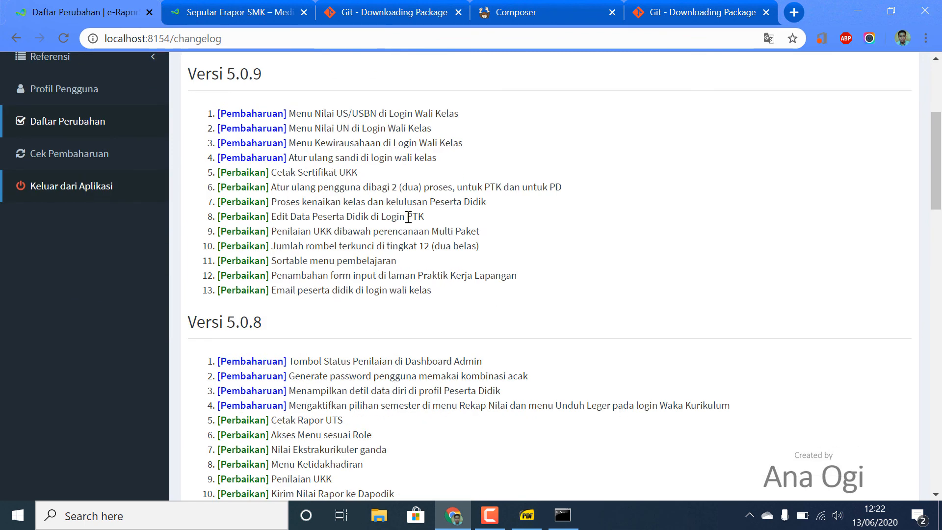
{"action": "scroll", "coordinate": [408, 217], "scroll_direction": "up", "scroll_amount": 5}
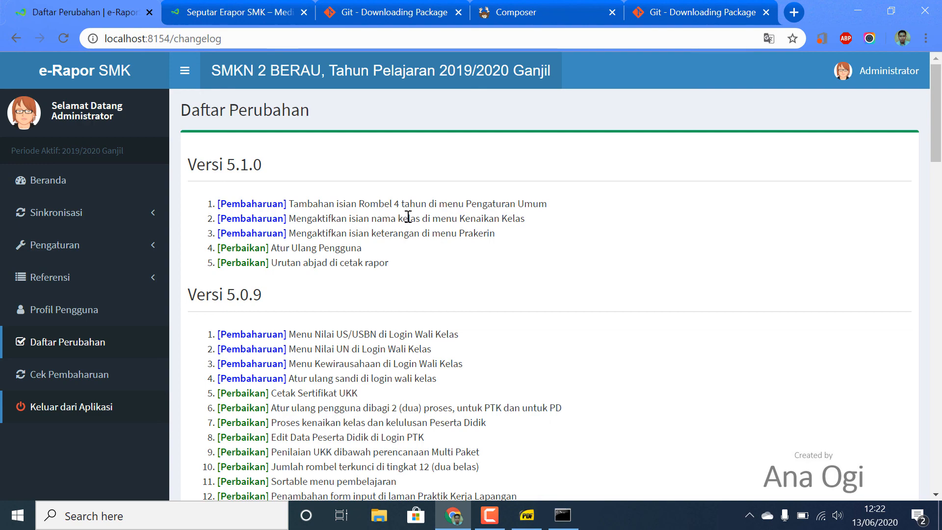
{"action": "scroll", "coordinate": [287, 309], "scroll_direction": "down", "scroll_amount": 5}
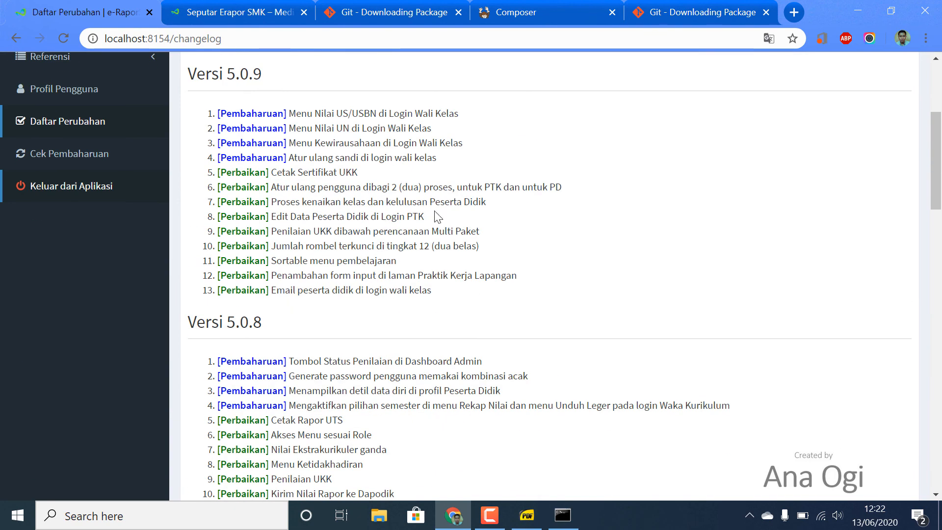
{"action": "scroll", "coordinate": [438, 216], "scroll_direction": "up", "scroll_amount": 3}
{"action": "scroll", "coordinate": [437, 216], "scroll_direction": "up", "scroll_amount": 2}
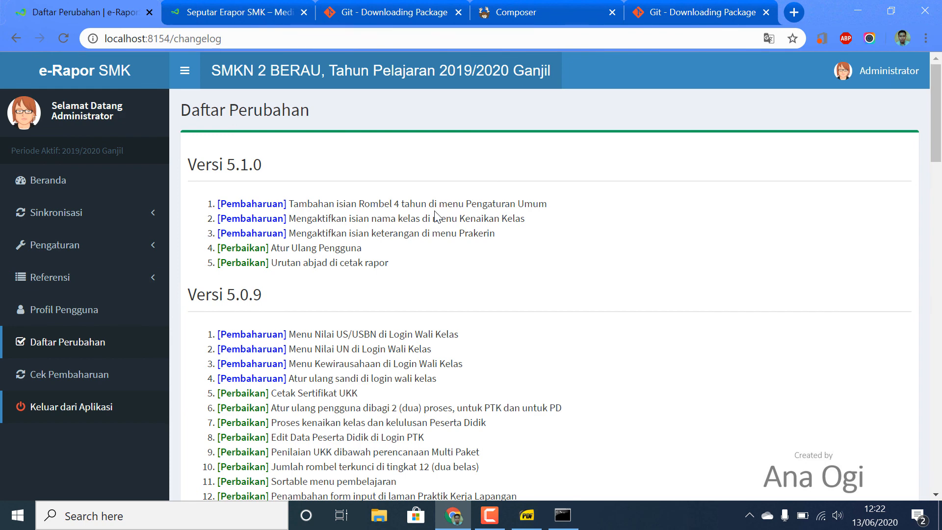
Step: Log out and log back in with the period set to 2019/2020 Genap - Semester Genap
{"action": "left_click", "coordinate": [78, 375]}
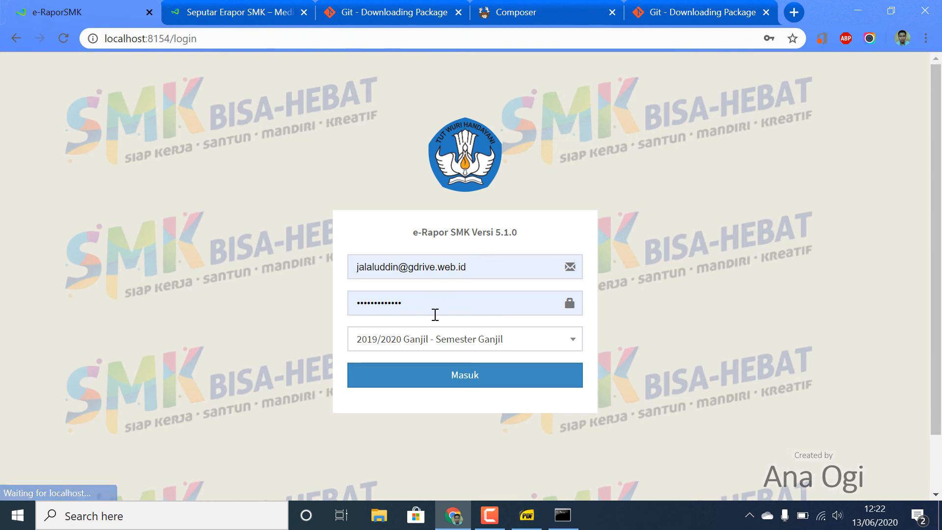
{"action": "left_click", "coordinate": [454, 344]}
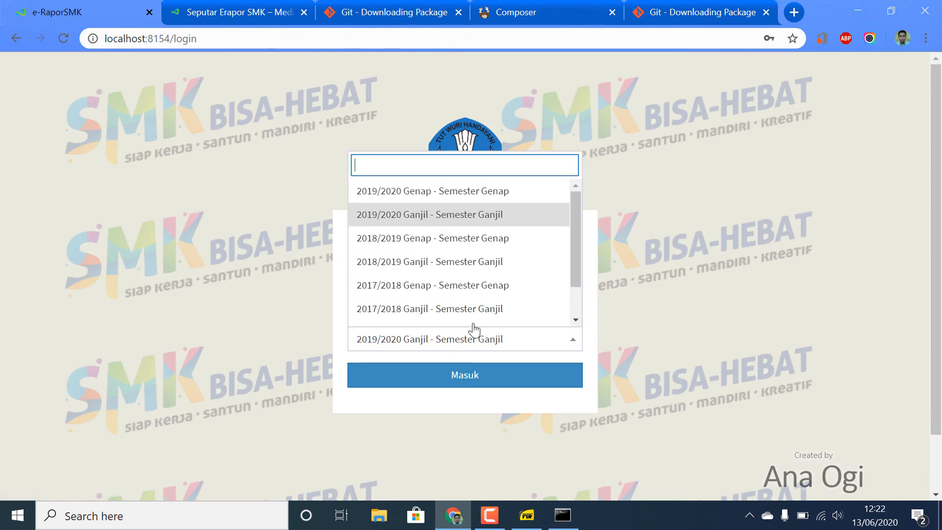
{"action": "left_click", "coordinate": [491, 241]}
{"action": "left_click", "coordinate": [488, 339]}
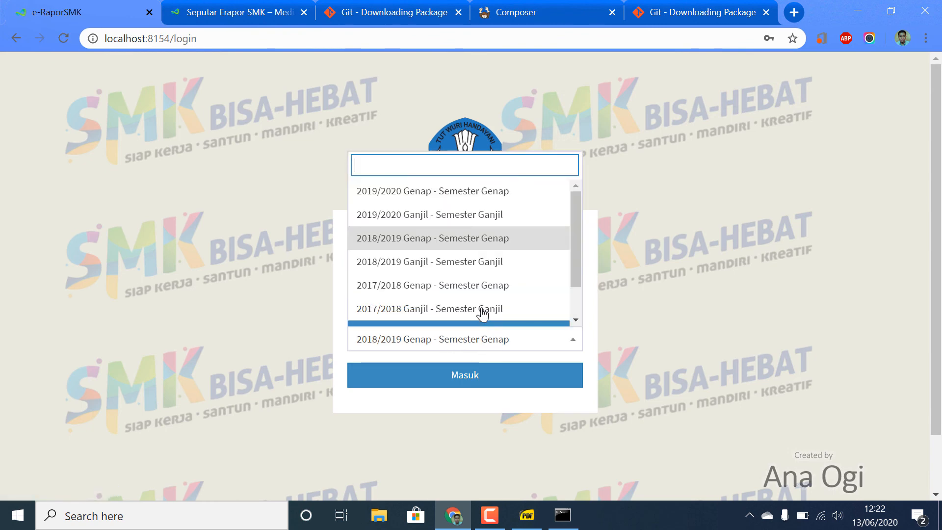
{"action": "left_click", "coordinate": [475, 199]}
{"action": "left_click", "coordinate": [485, 379]}
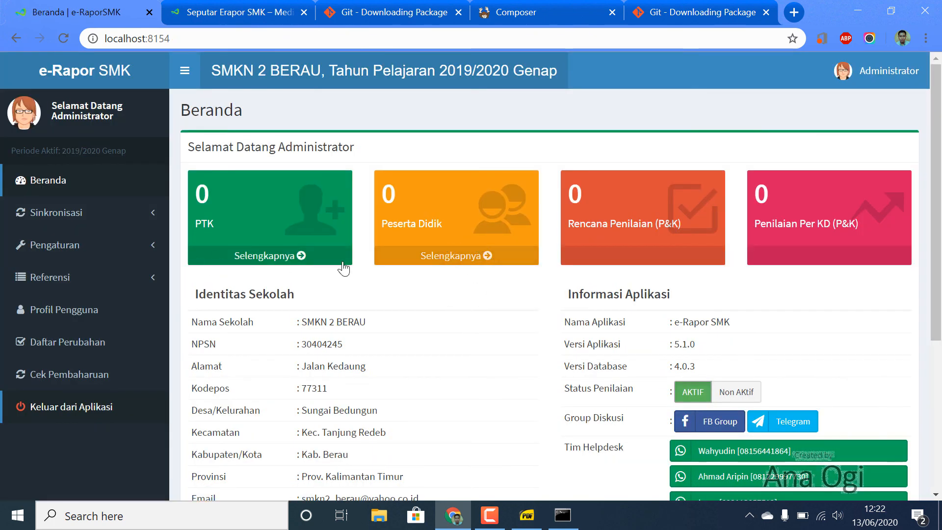
Step: Open the Ambil Data Dapodik synchronisation page
{"action": "left_click", "coordinate": [57, 213]}
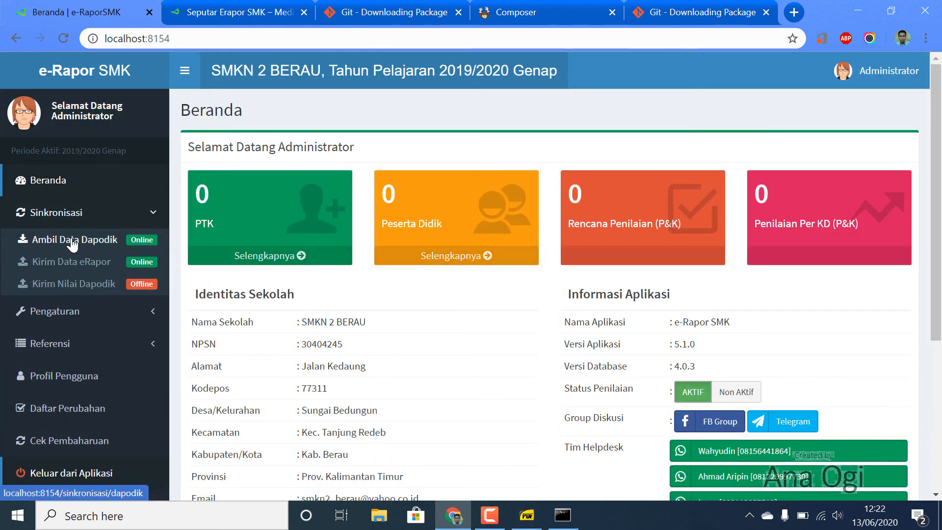
{"action": "left_click", "coordinate": [75, 240]}
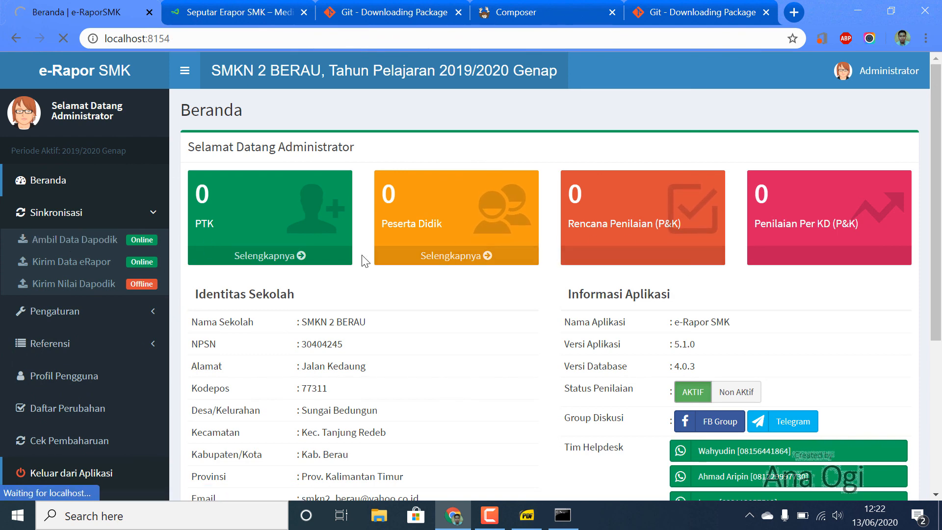